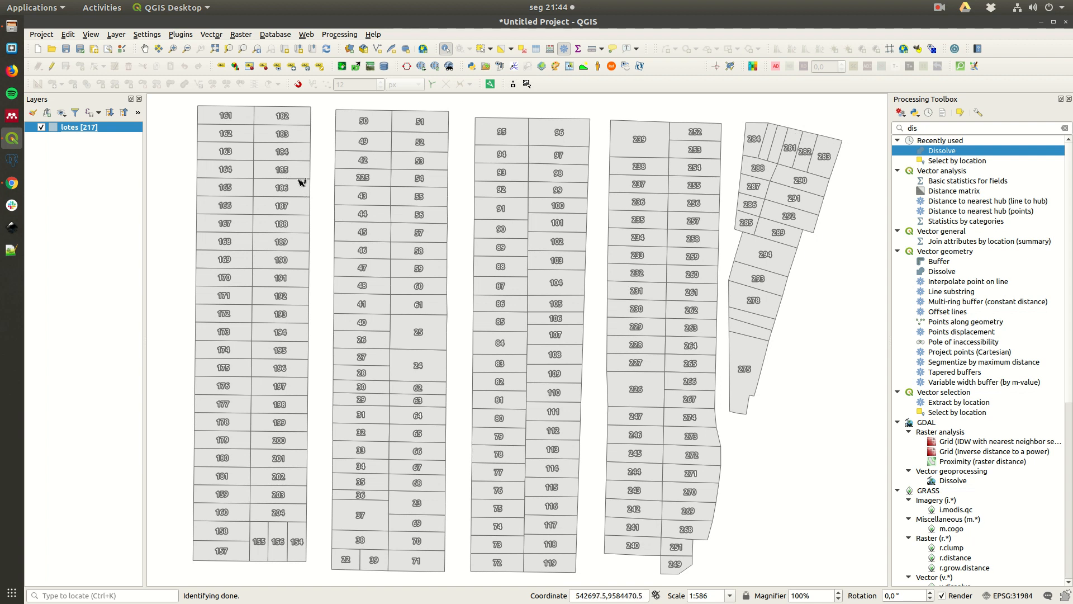
pyautogui.scroll(2, 261, 105)
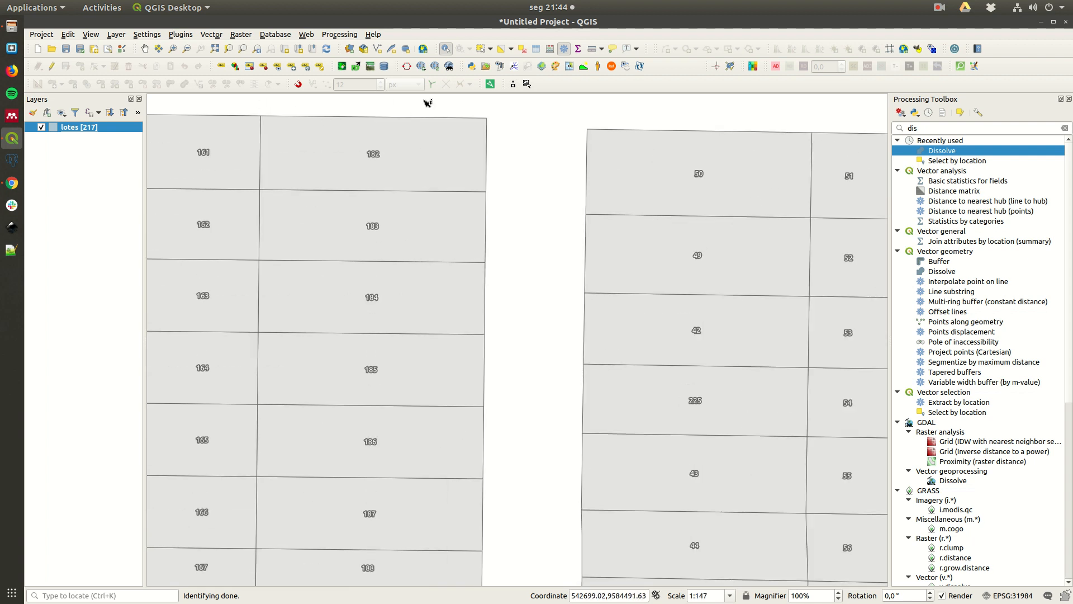
pyautogui.scroll(-1, 468, 175)
pyautogui.scroll(-2, 475, 178)
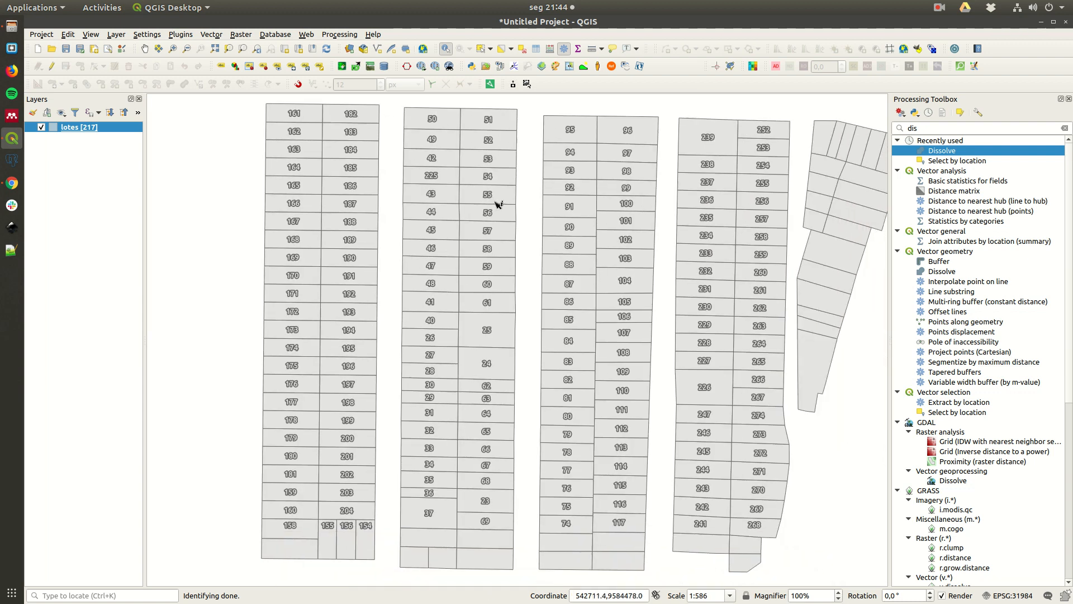
pyautogui.scroll(1, 535, 197)
pyautogui.moveTo(544, 204); pyautogui.dragTo(515, 202)
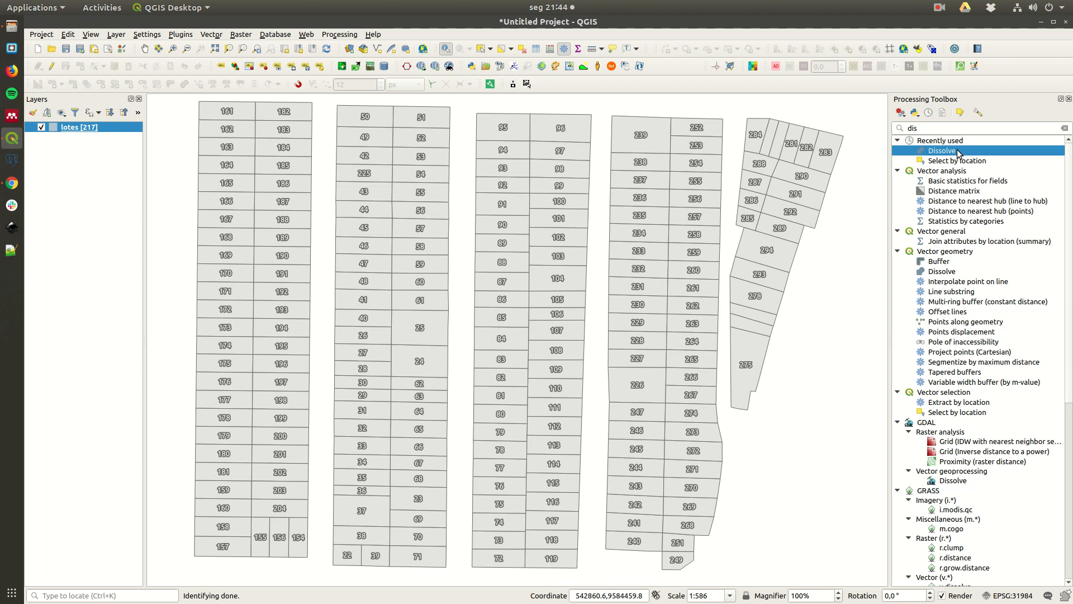
# - Run Dissolve on the lotes layer with id_quadra as the dissolve field, outputting to a temporary layer
pyautogui.doubleClick(957, 151)
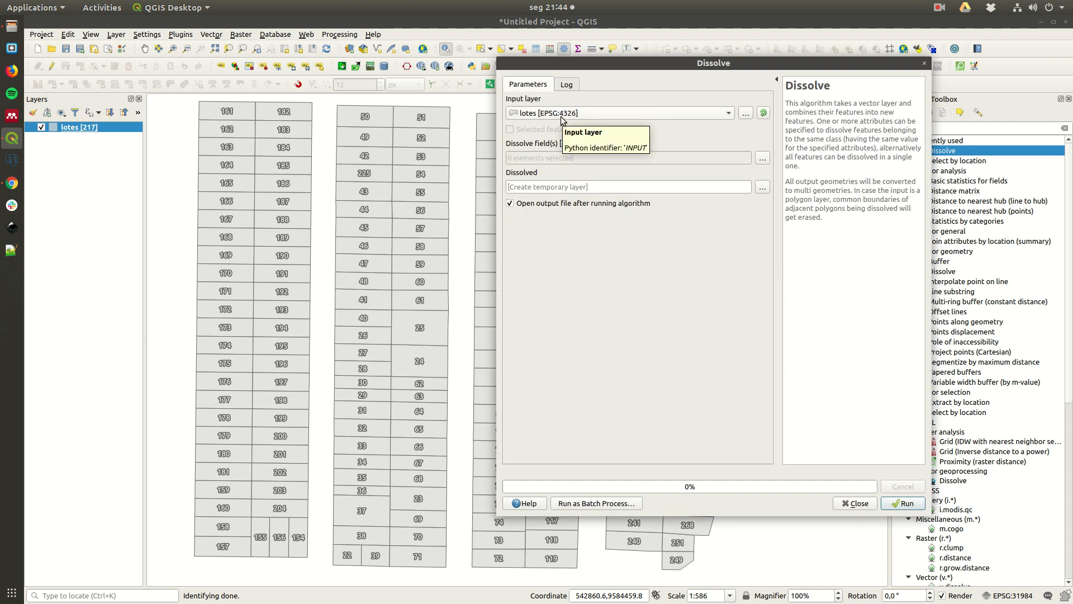
pyautogui.click(557, 116)
pyautogui.click(557, 120)
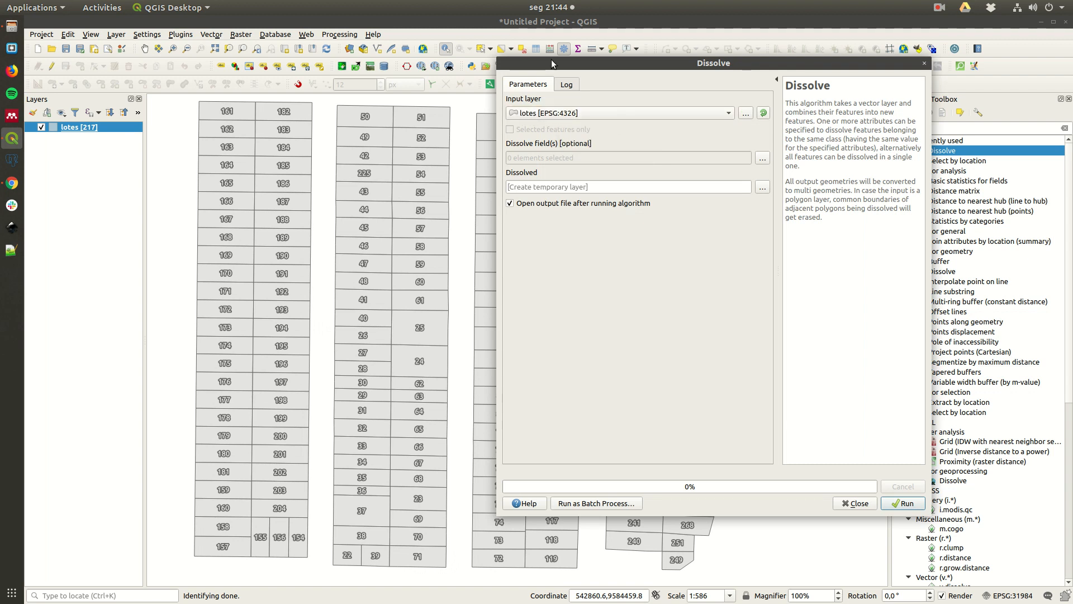
pyautogui.click(761, 161)
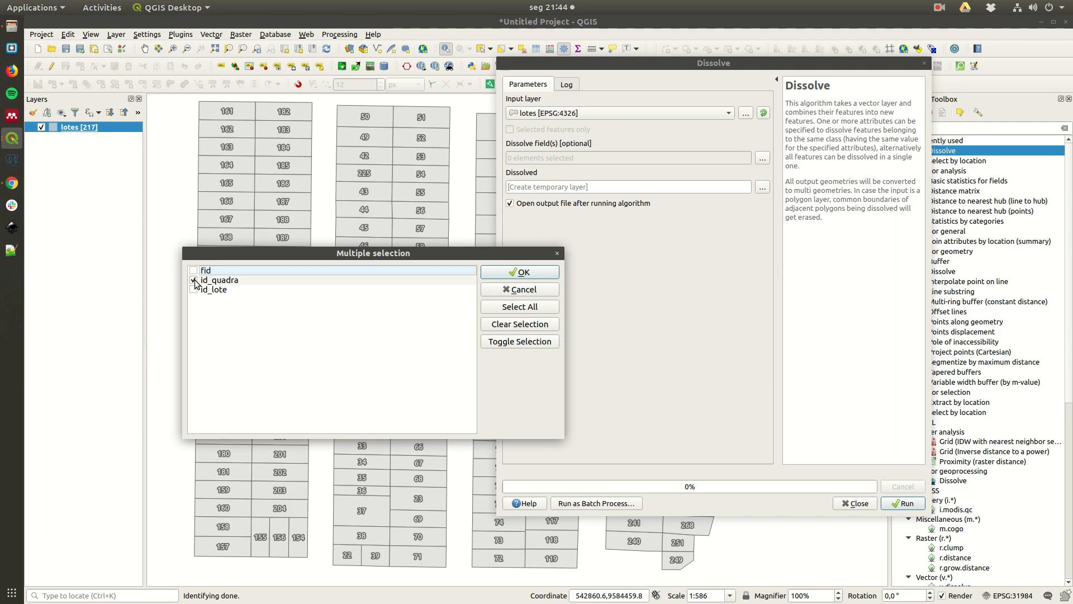
pyautogui.click(524, 272)
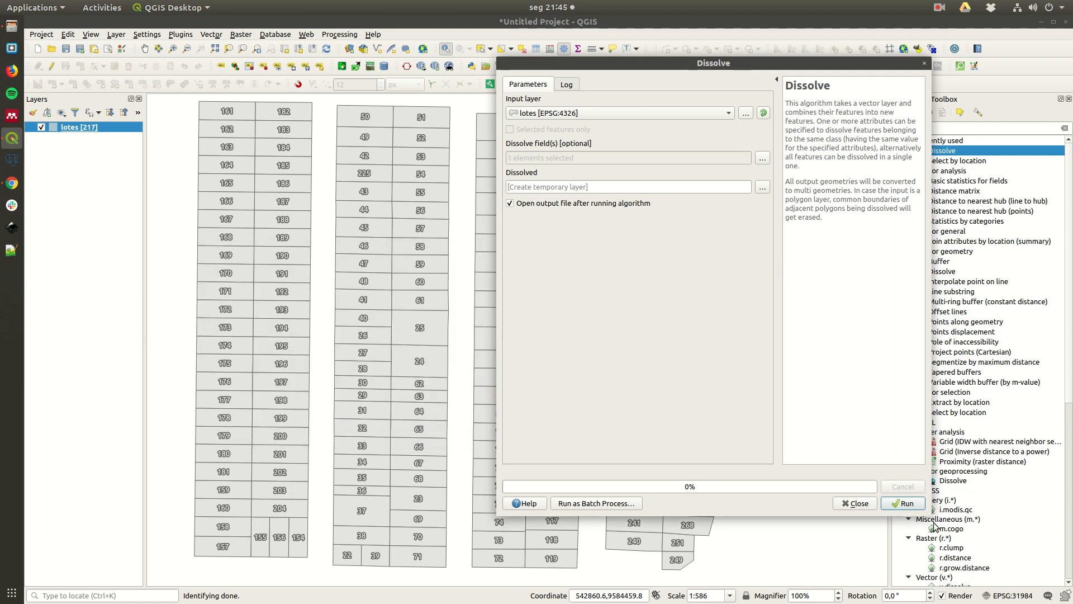
pyautogui.click(901, 503)
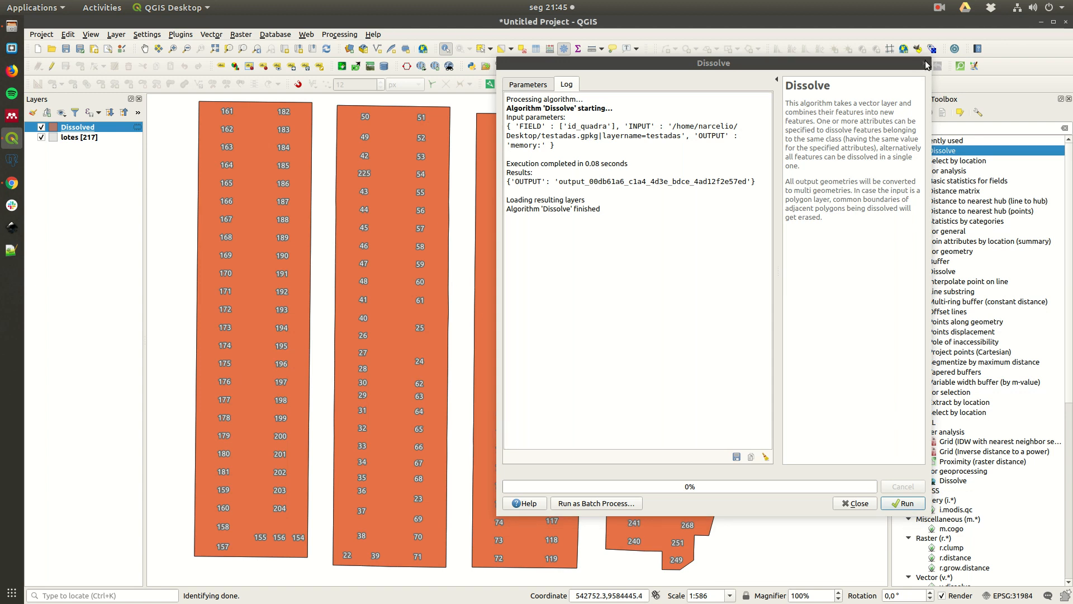
pyautogui.click(925, 65)
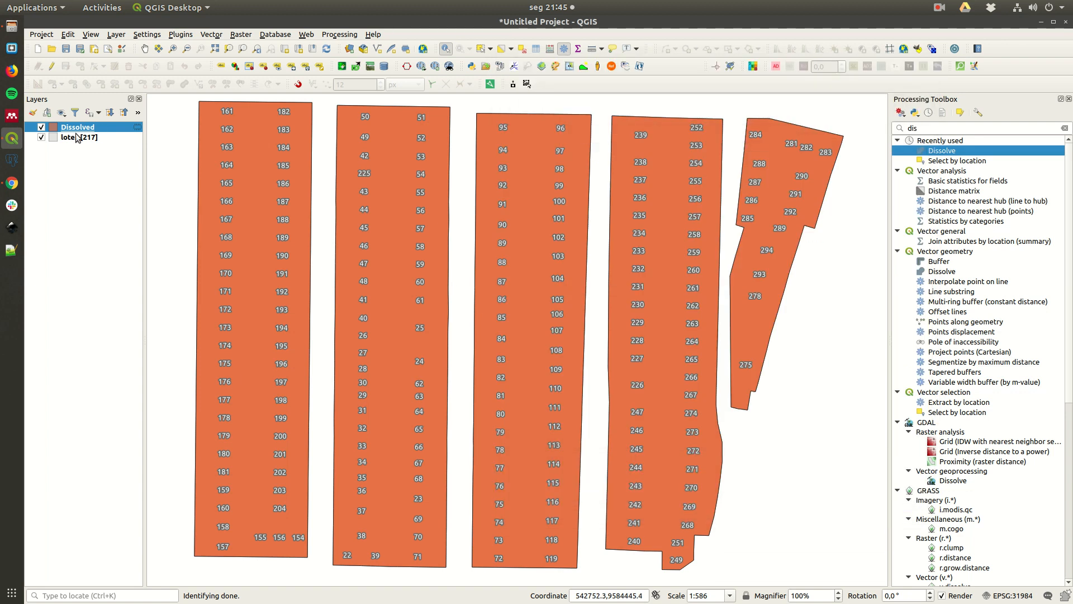
# - Move the lotes layer above the Dissolved layer and hide lotes
pyautogui.moveTo(78, 138); pyautogui.dragTo(66, 125)
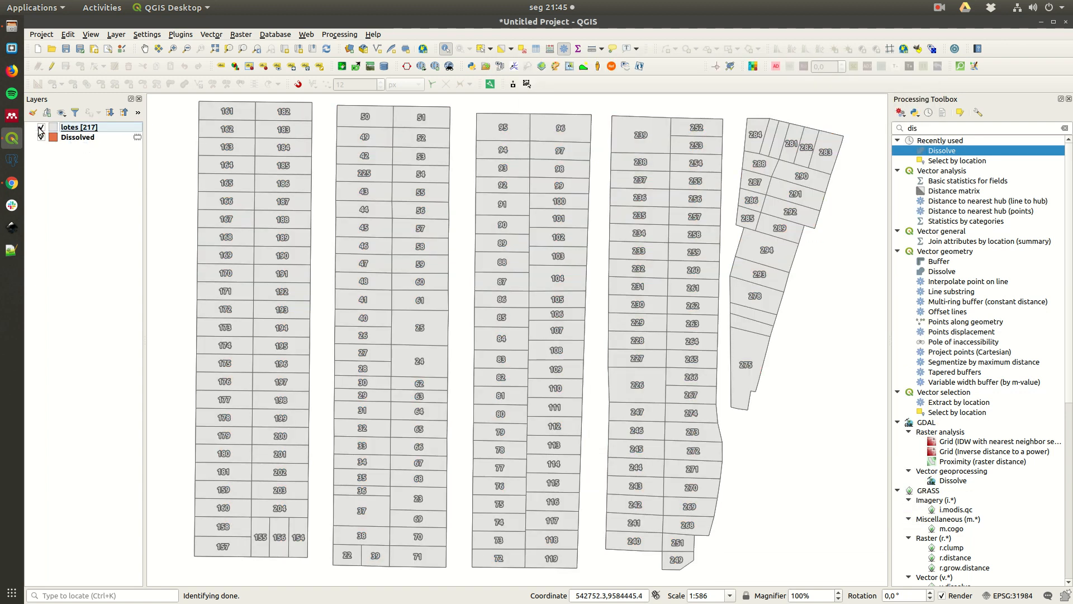
pyautogui.click(41, 128)
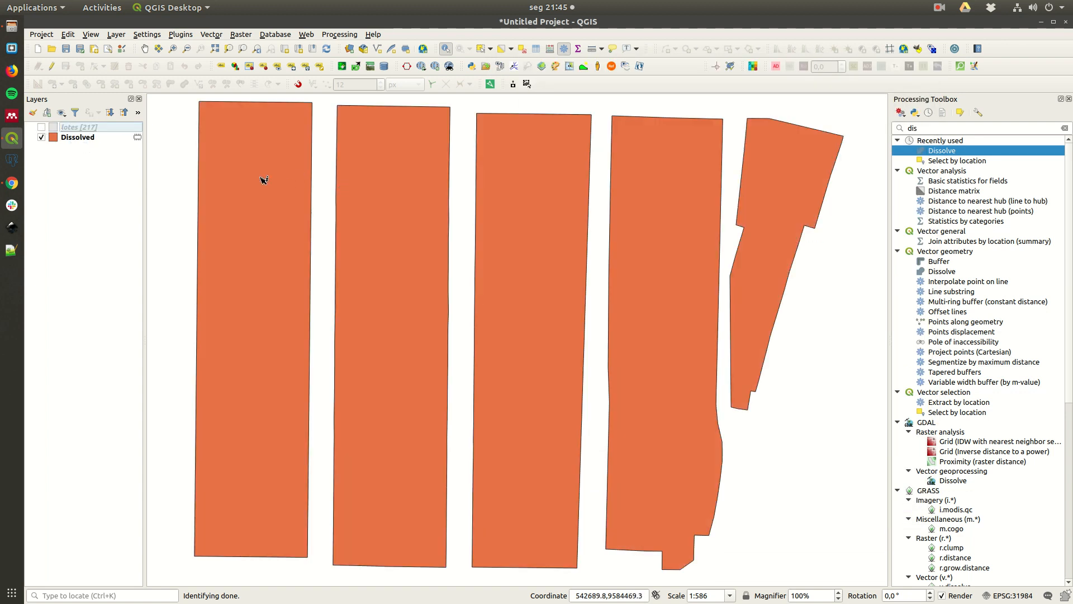
# - Examine the attributes of the westernmost and easternmost dissolved blocks with the Identify tool
pyautogui.click(270, 182)
pyautogui.click(299, 185)
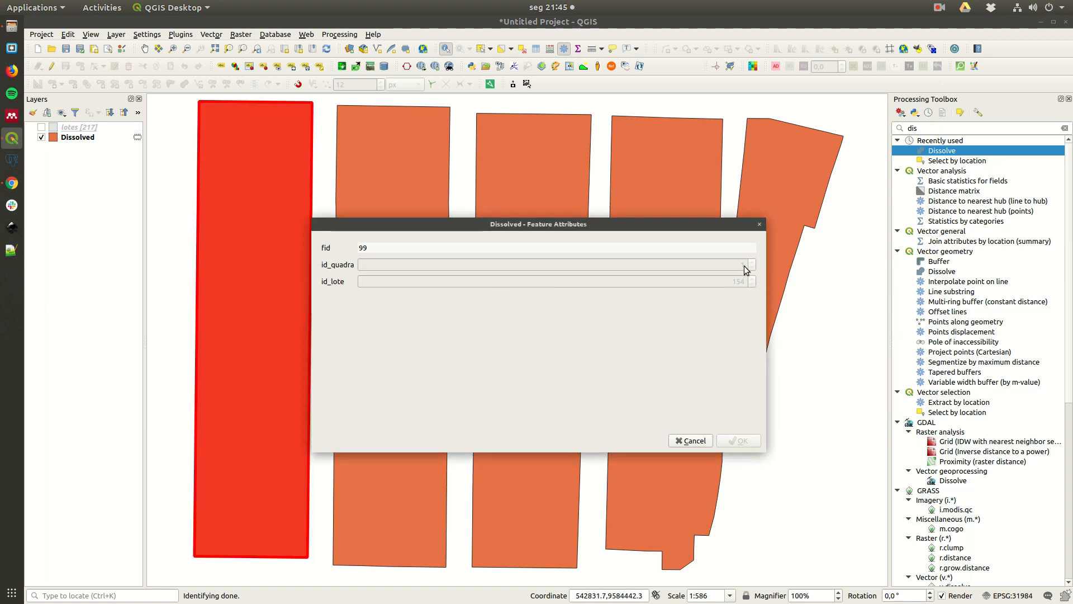
pyautogui.click(759, 224)
pyautogui.click(772, 214)
pyautogui.click(796, 222)
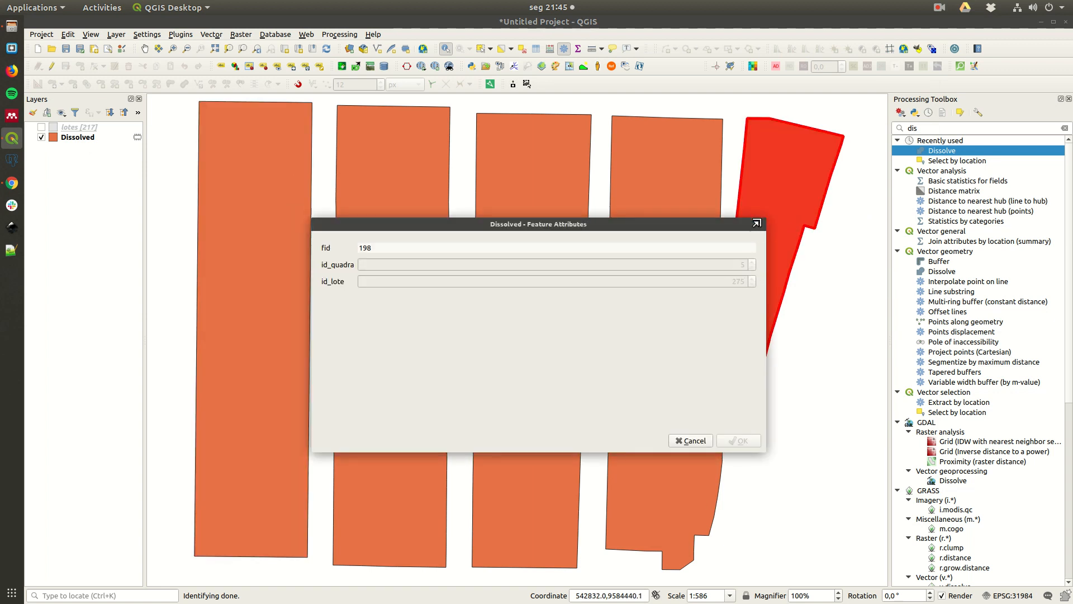
pyautogui.click(757, 224)
pyautogui.click(821, 259)
# - Show the lotes layer again and hide the Dissolved layer
pyautogui.click(41, 127)
pyautogui.click(41, 137)
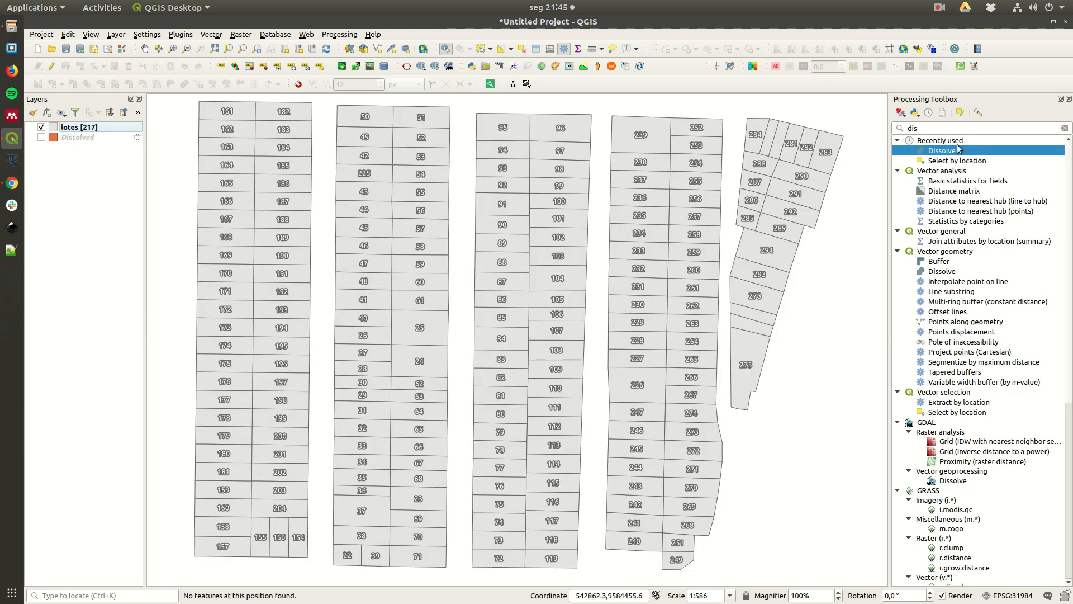
# - Find the Boundary algorithm and run it on the lotes layer, outputting the lot outlines to a temporary layer
pyautogui.click(925, 130)
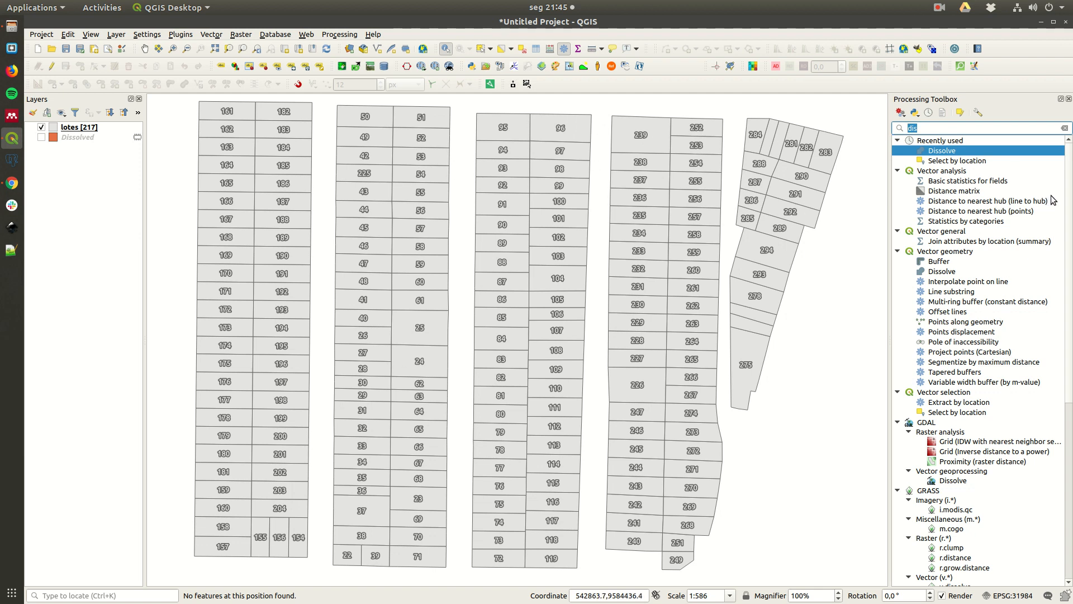
pyautogui.write('boun')
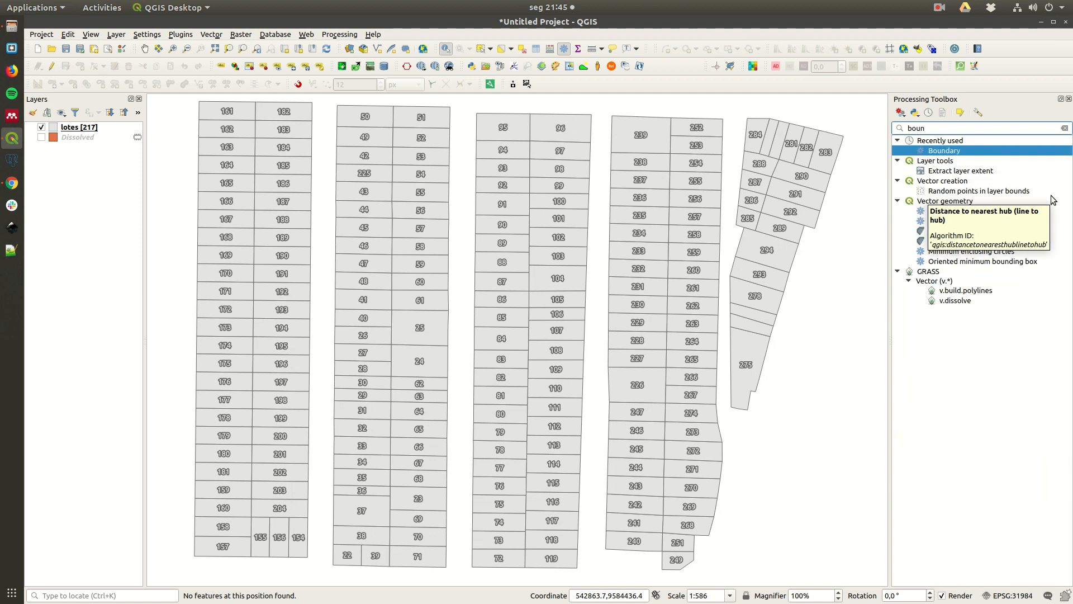
pyautogui.doubleClick(944, 150)
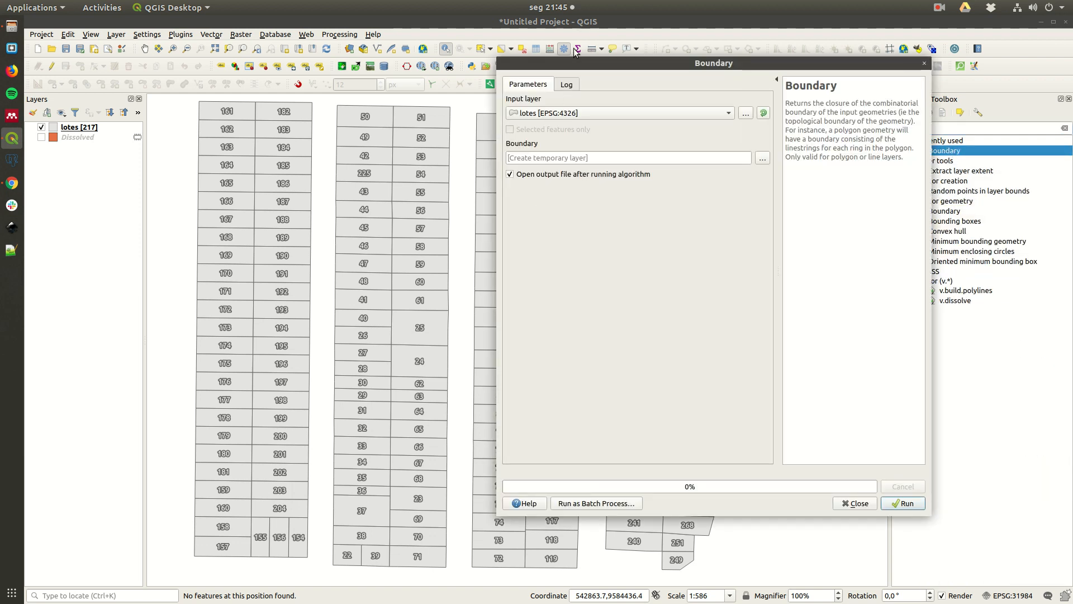
pyautogui.moveTo(578, 62); pyautogui.dragTo(433, 102)
pyautogui.click(388, 156)
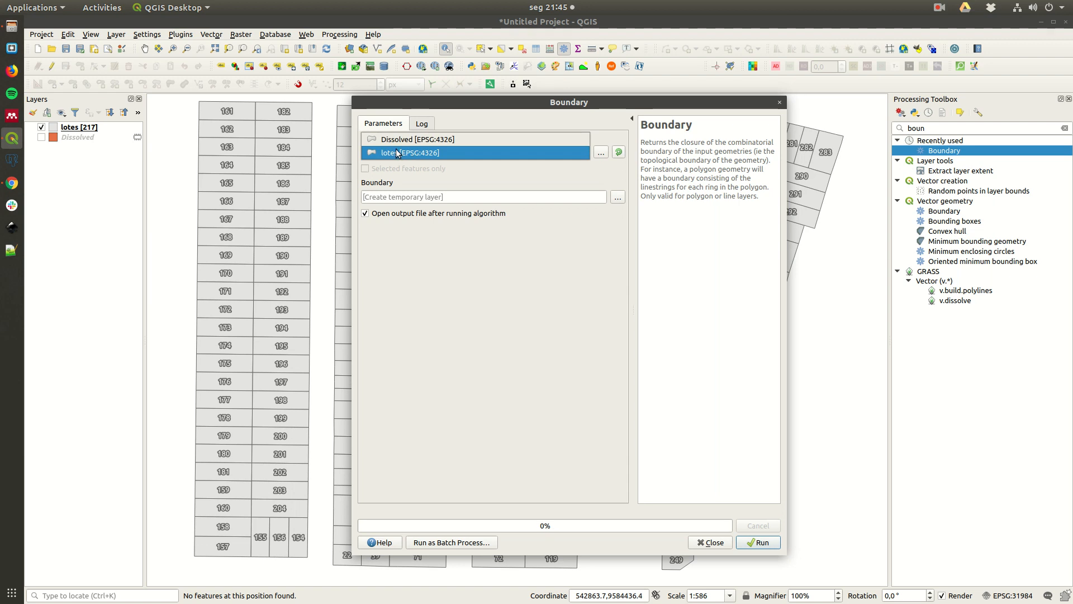
pyautogui.click(401, 152)
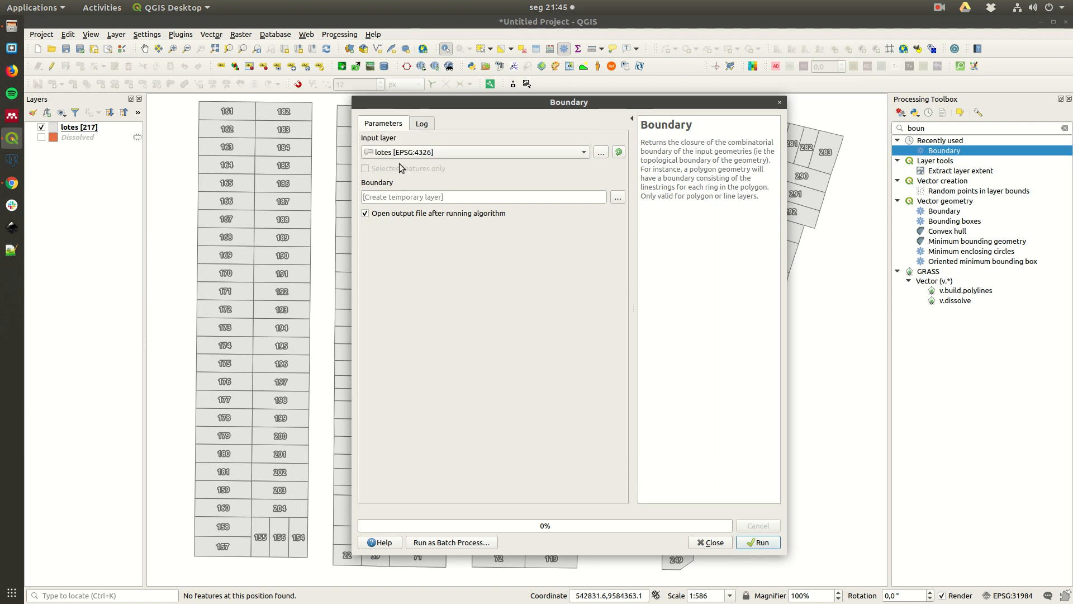
pyautogui.click(840, 552)
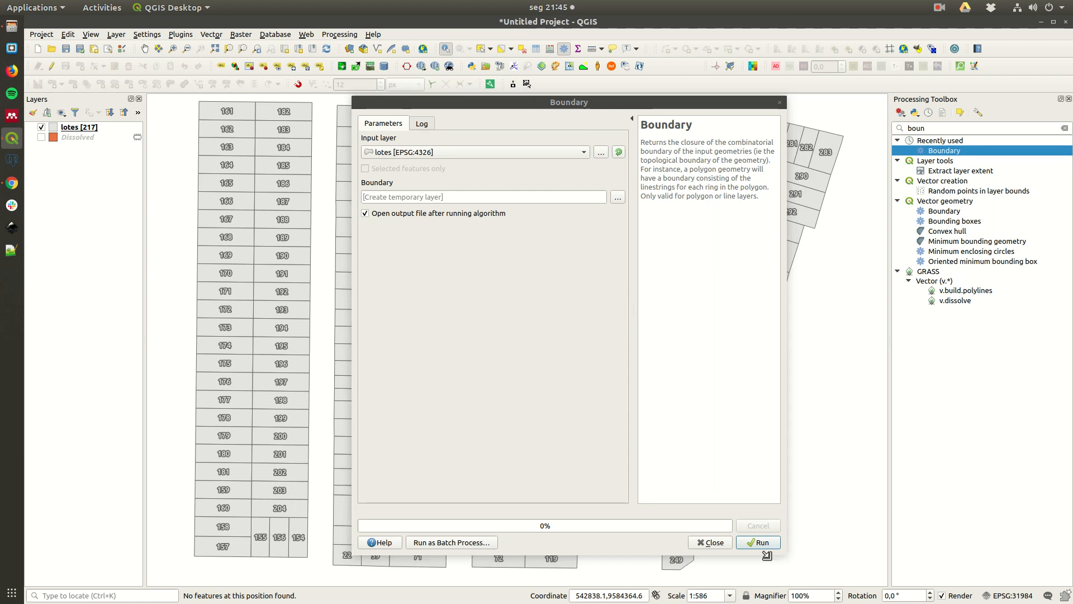
pyautogui.click(750, 546)
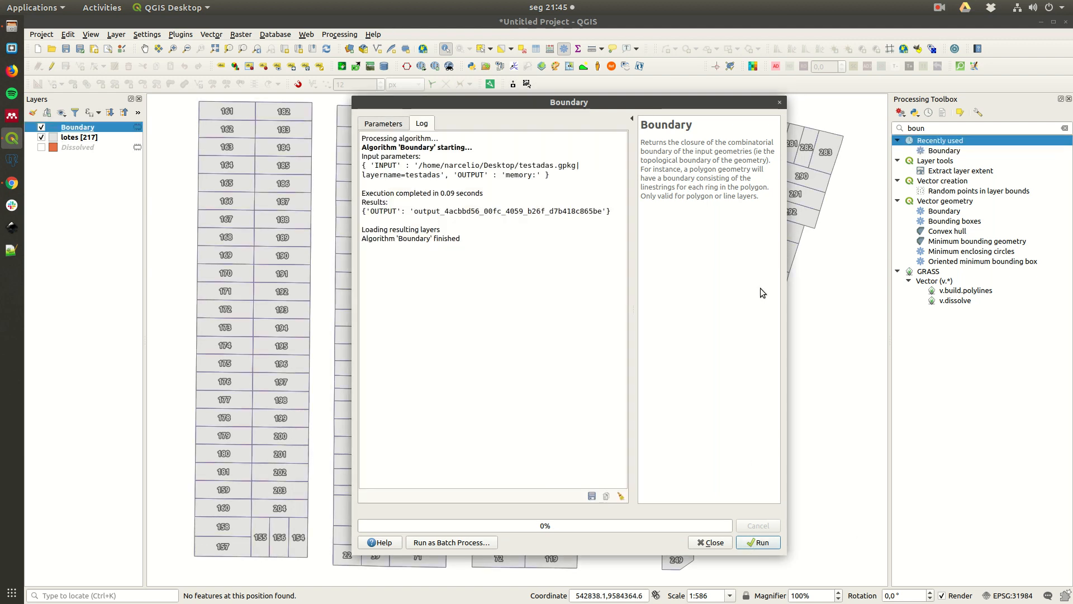
pyautogui.click(780, 103)
# - Hide the lotes layer and examine the attributes of one lot outline in the second block of the Boundary layer
pyautogui.click(41, 137)
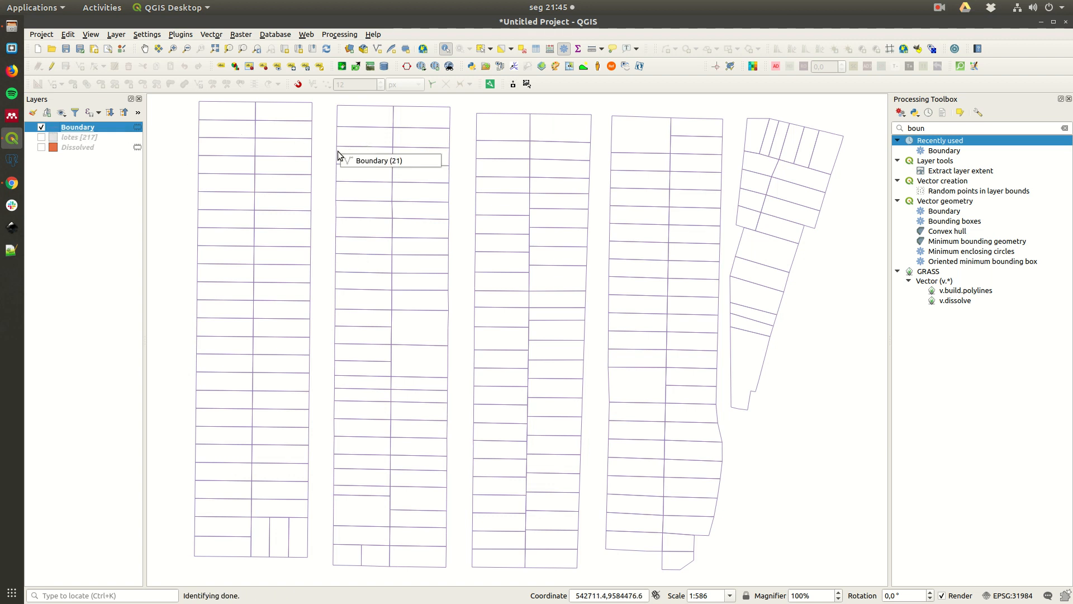
pyautogui.click(358, 161)
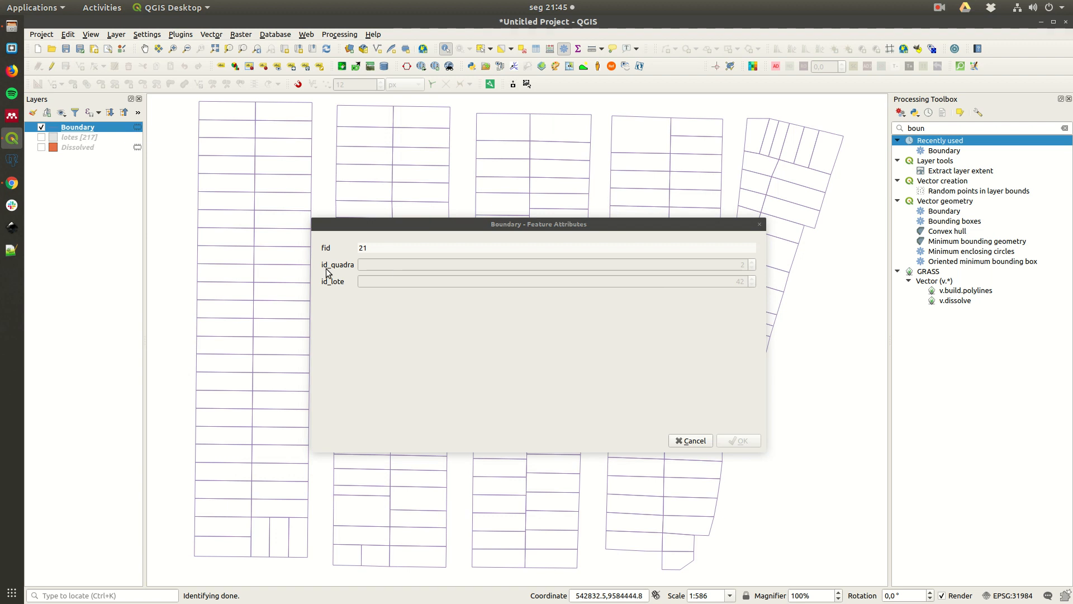
pyautogui.moveTo(310, 266); pyautogui.dragTo(562, 271)
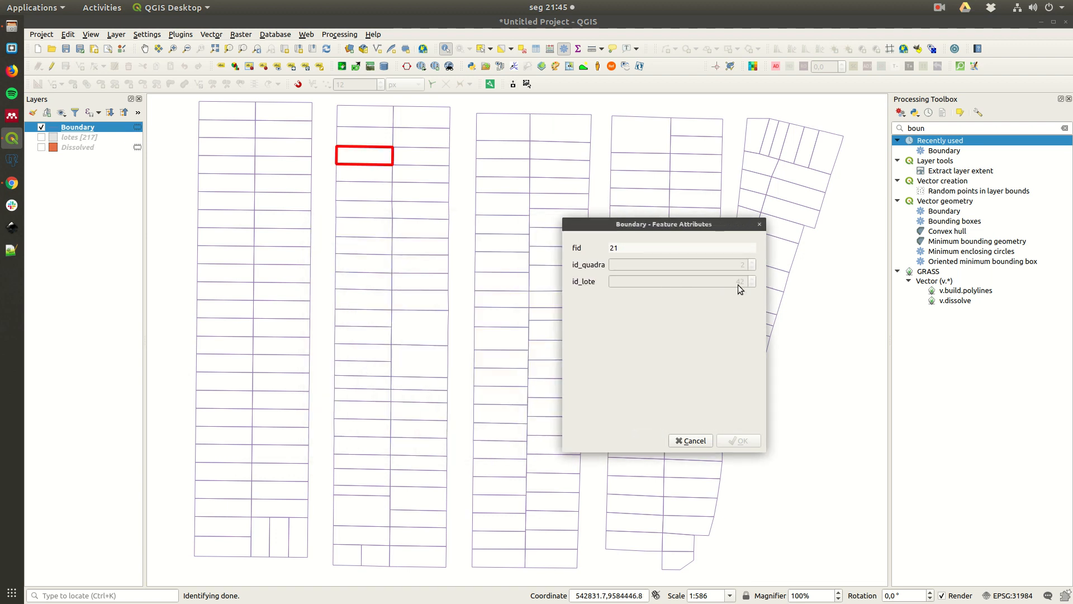
pyautogui.click(759, 225)
pyautogui.click(41, 137)
pyautogui.click(41, 137)
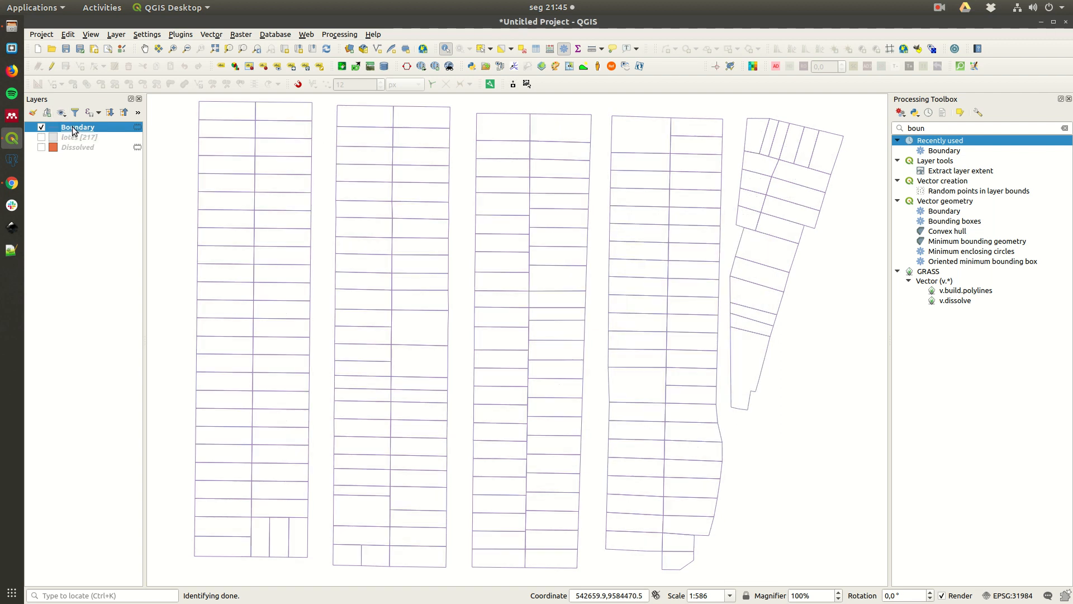
pyautogui.scroll(2, 371, 132)
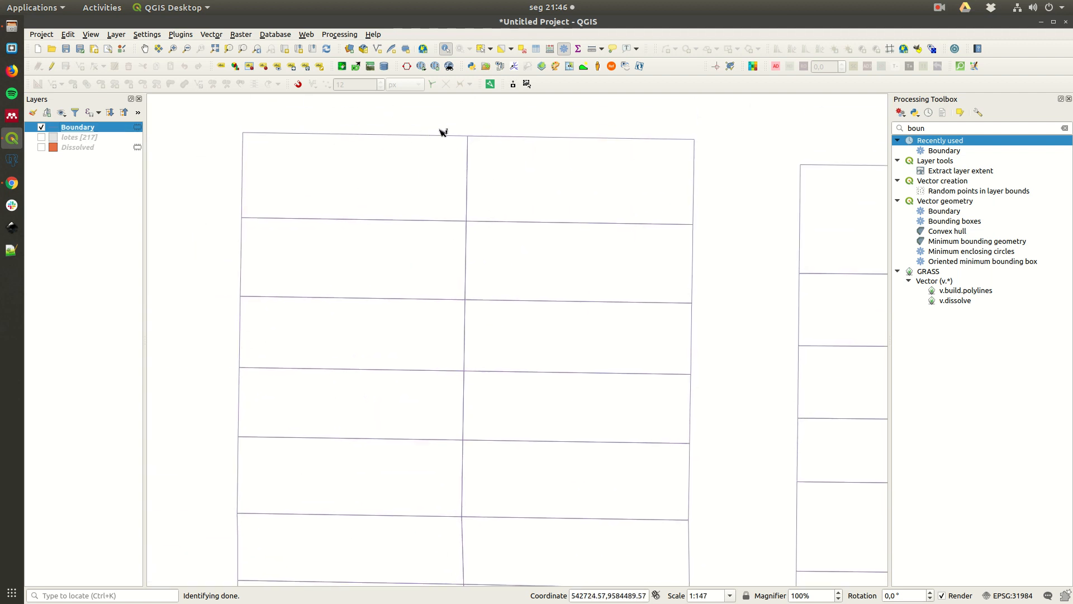
pyautogui.scroll(-2, 302, 154)
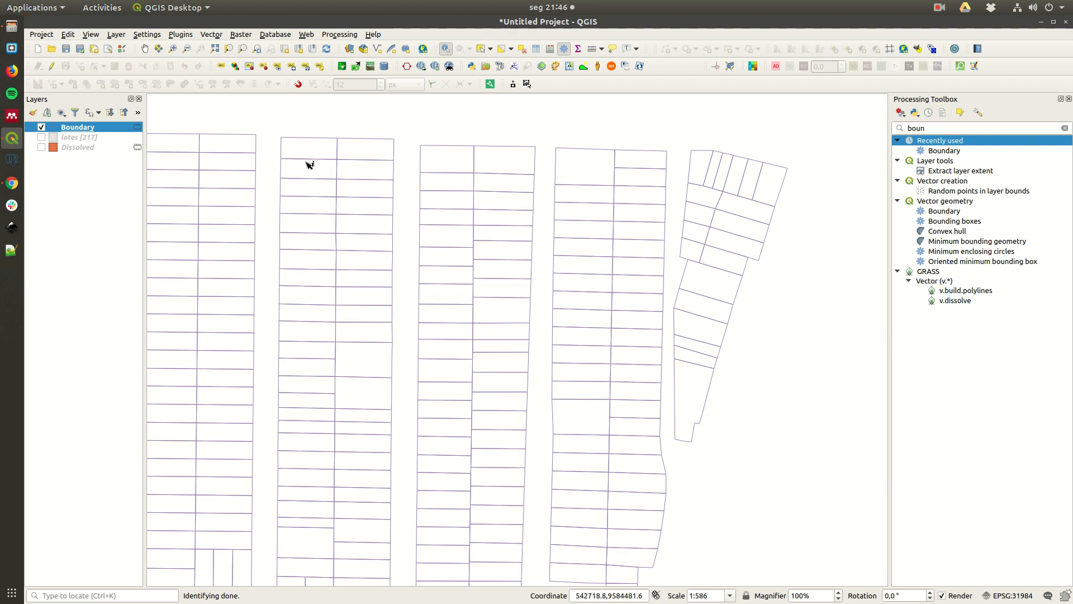
pyautogui.moveTo(361, 198); pyautogui.dragTo(390, 189)
pyautogui.moveTo(463, 262); pyautogui.dragTo(486, 240)
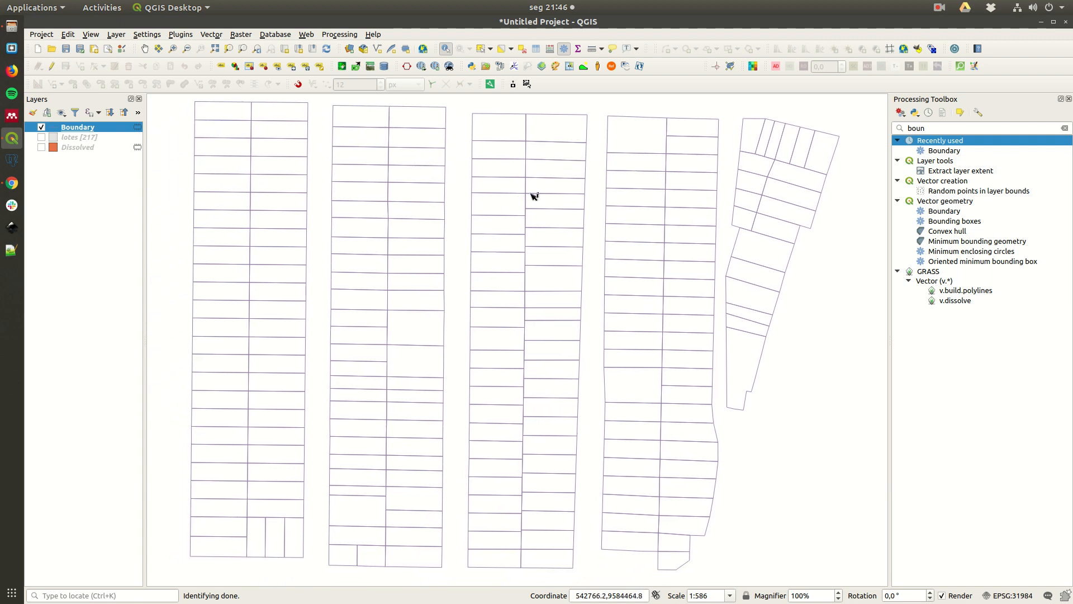
# - Find the Explode lines algorithm and run it on the Boundary layer, outputting the segments to a temporary layer
pyautogui.doubleClick(933, 127)
pyautogui.write('explo')
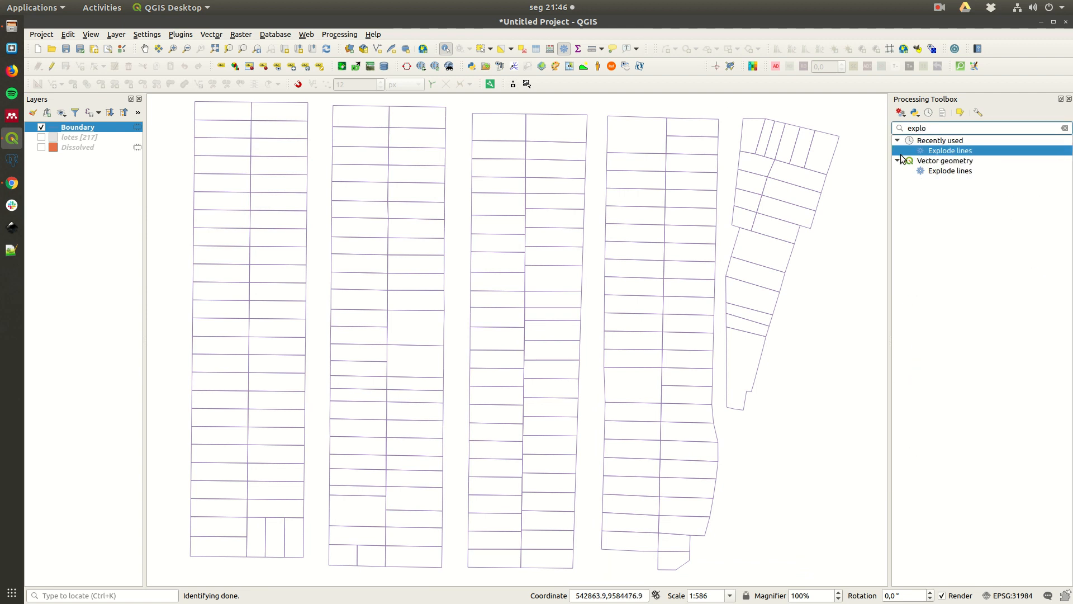
pyautogui.doubleClick(943, 152)
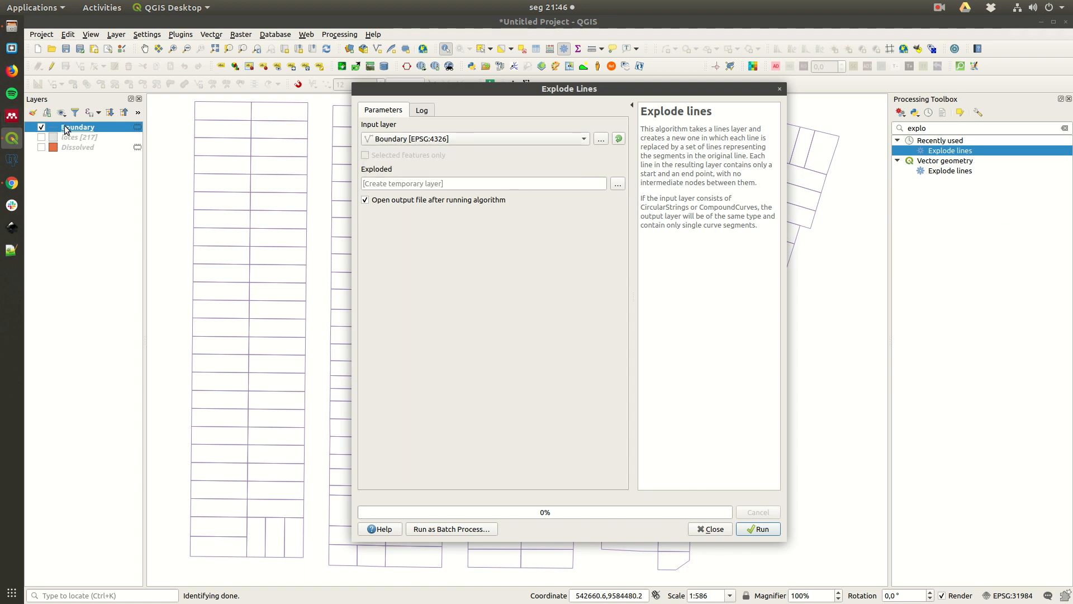
pyautogui.click(82, 129)
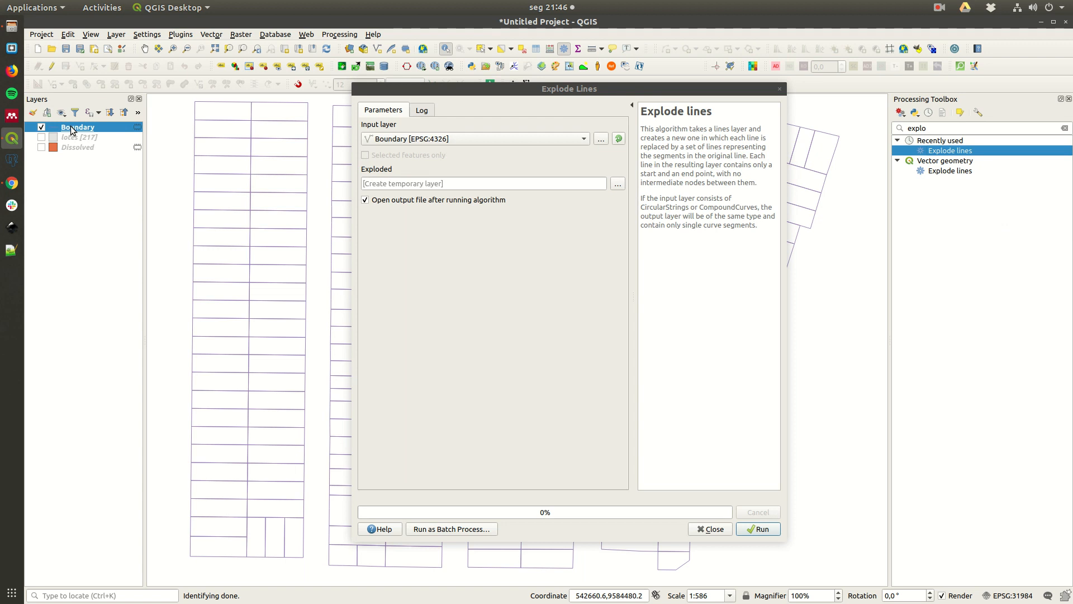
pyautogui.click(755, 531)
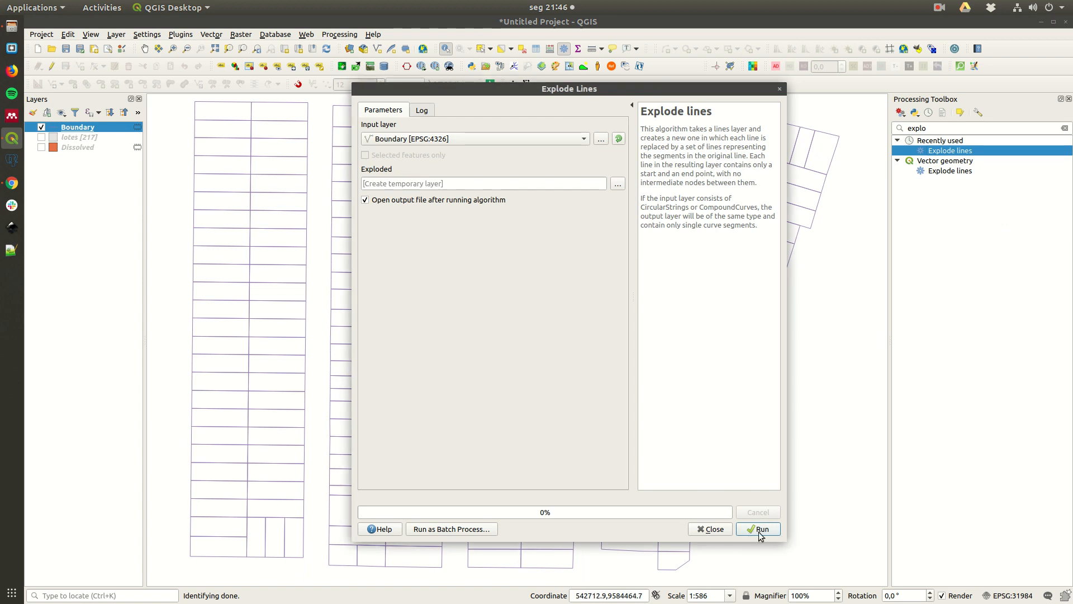
pyautogui.click(760, 531)
pyautogui.press('Escape')
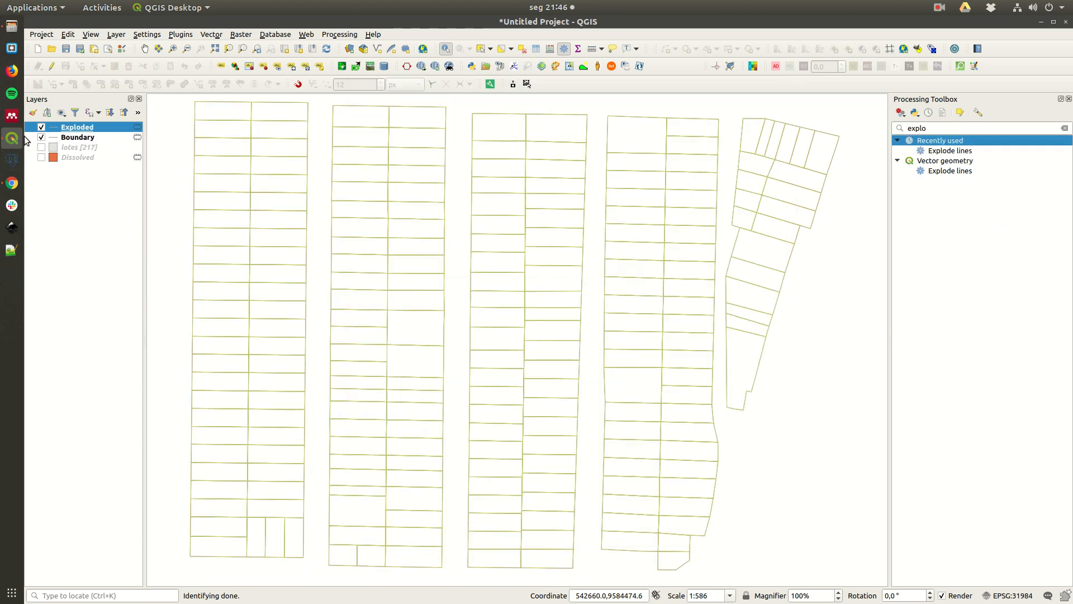
# - Hide the Boundary layer and examine the attributes of the Exploded segment along the top of the first block's upper-right lot
pyautogui.click(42, 138)
pyautogui.scroll(1, 308, 210)
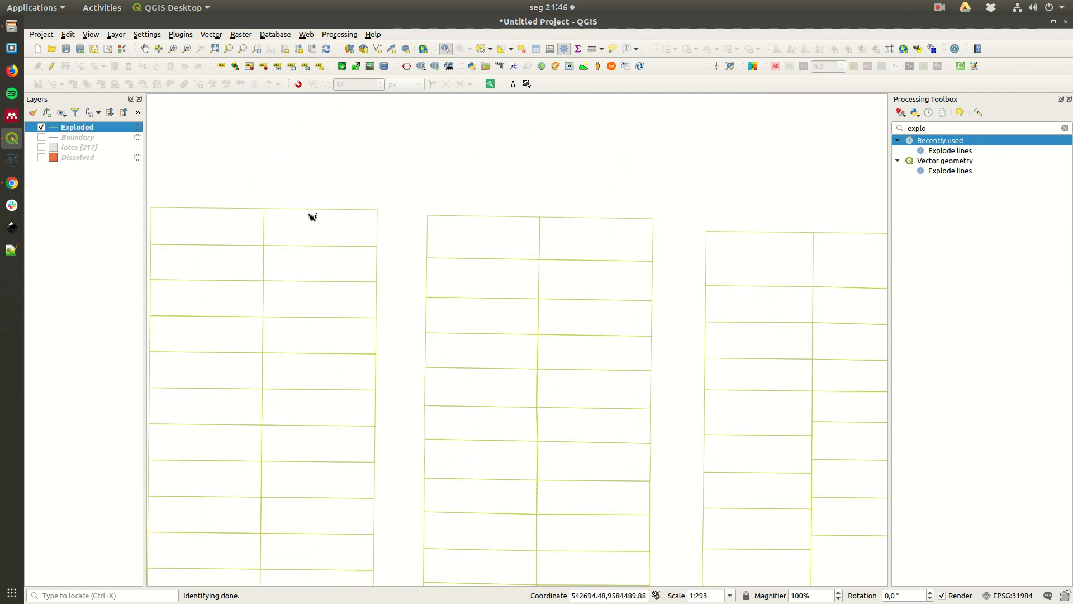
pyautogui.click(308, 212)
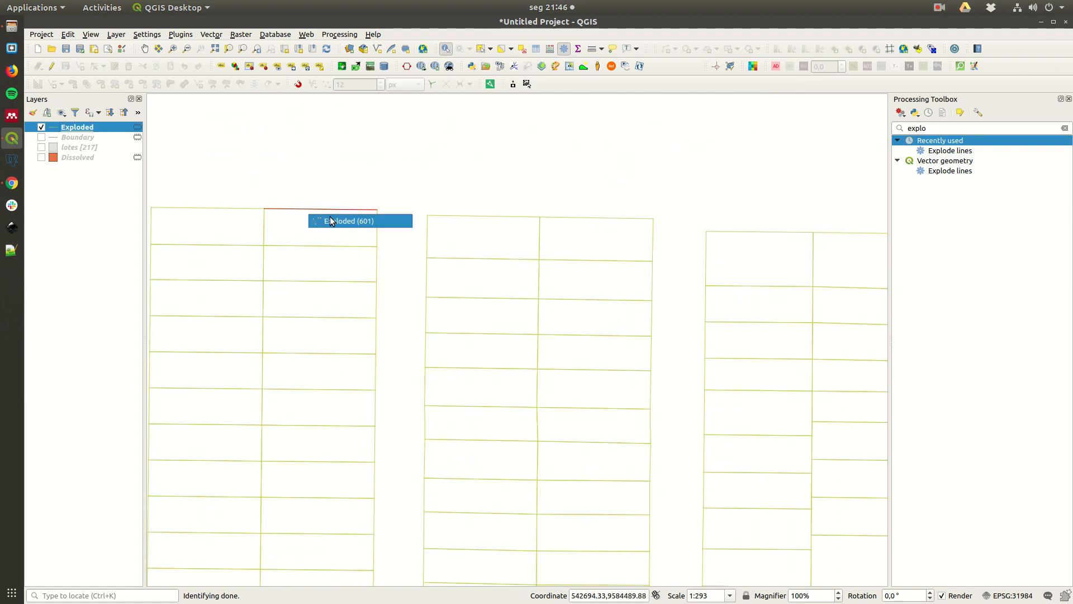
pyautogui.click(343, 223)
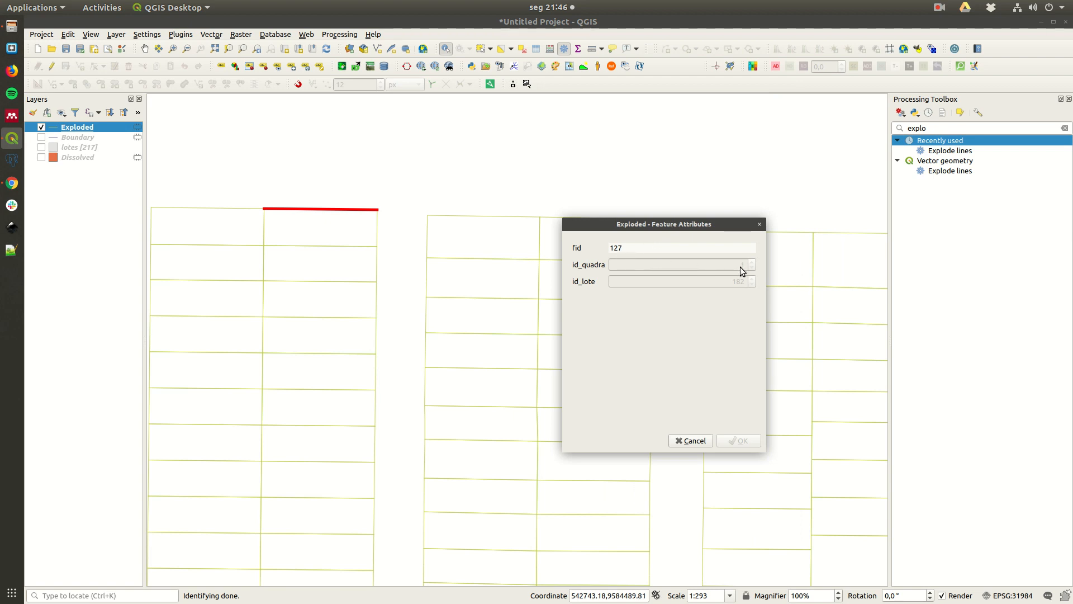
pyautogui.click(759, 224)
# - Show the lotes layer beneath the exploded lines and examine the attributes of the segment on lot 182's right edge
pyautogui.click(41, 157)
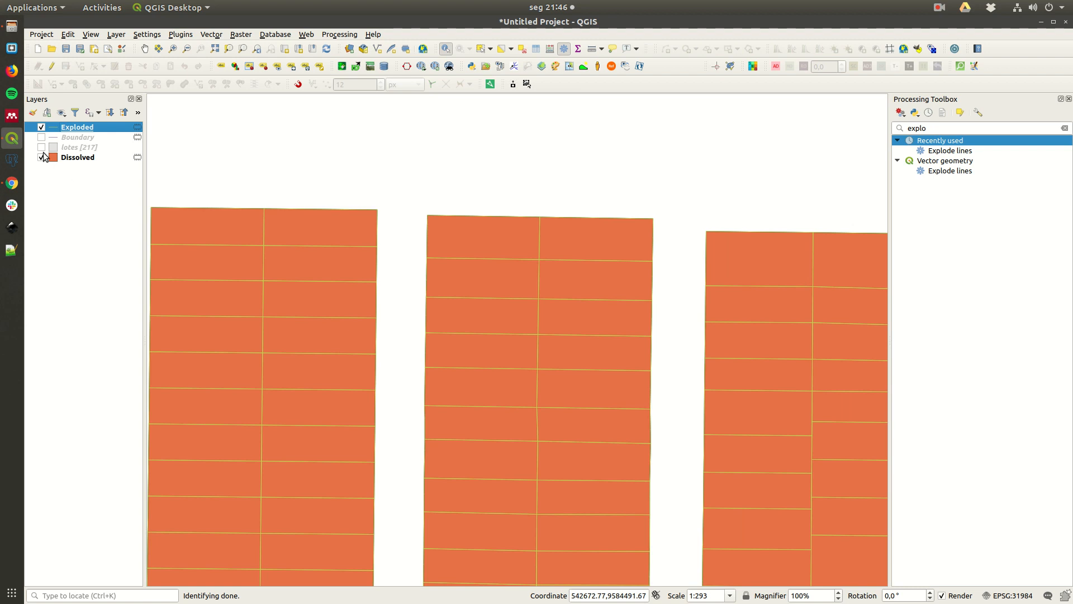
pyautogui.click(45, 157)
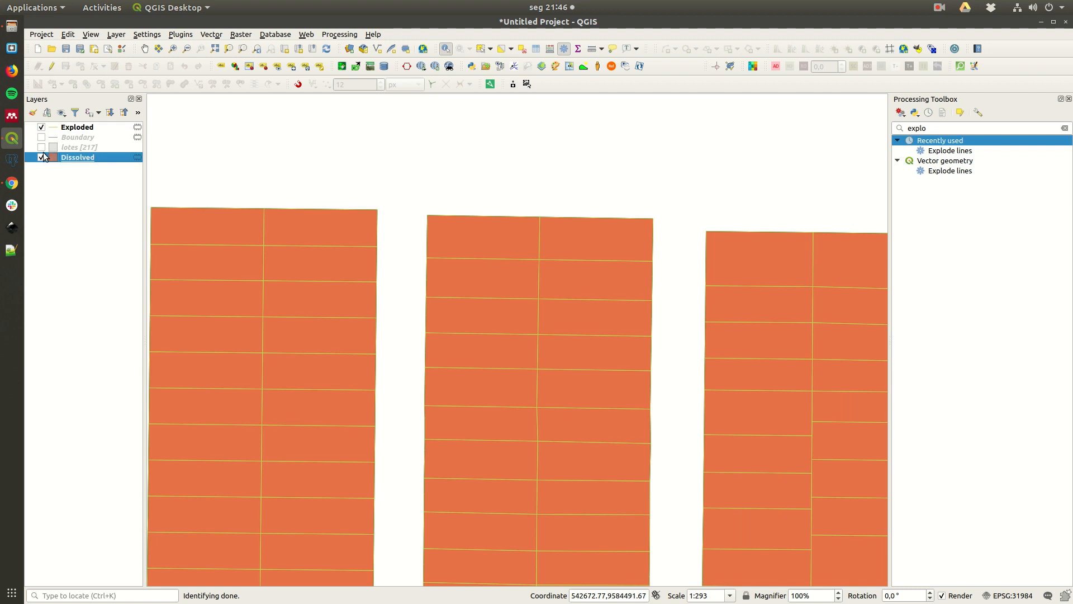
pyautogui.click(40, 146)
pyautogui.click(42, 157)
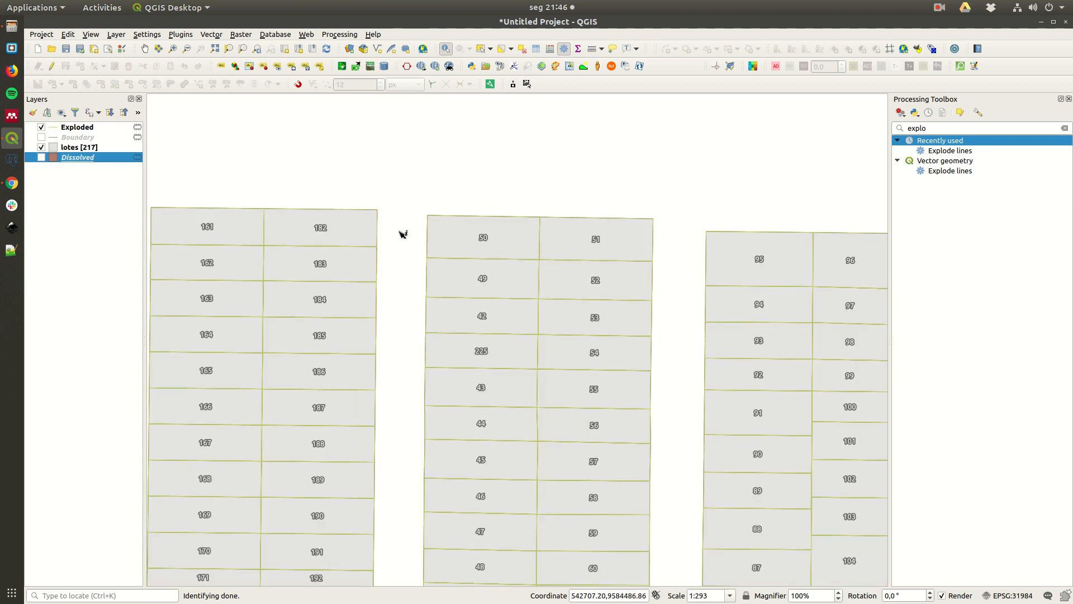
pyautogui.click(380, 228)
pyautogui.click(419, 248)
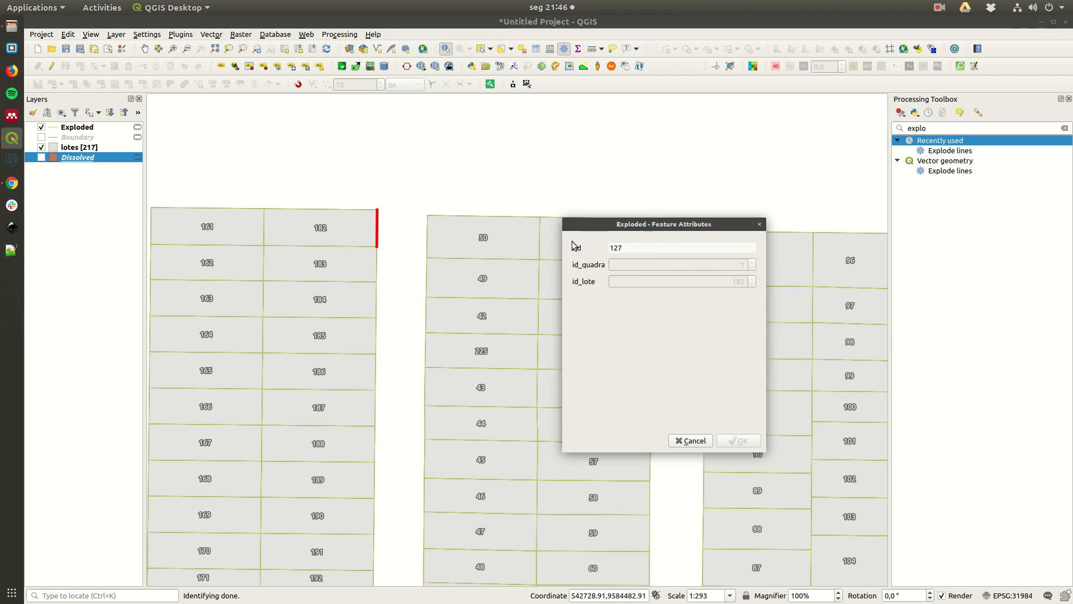
pyautogui.click(779, 279)
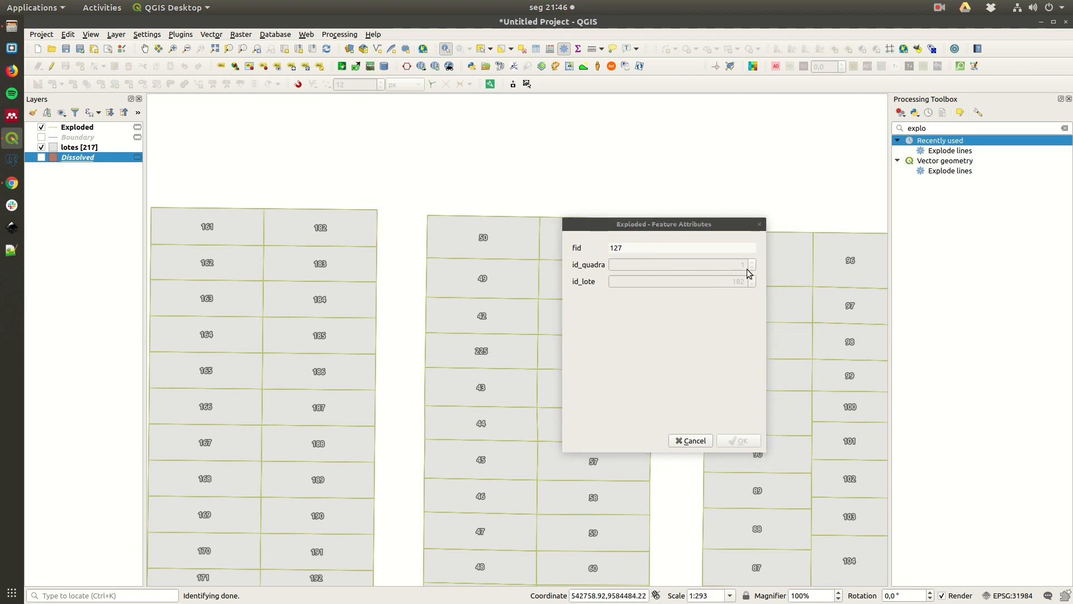
pyautogui.click(763, 225)
# - Examine the attributes of the Exploded segments on lot 182's top and right edges and check its lower edge
pyautogui.click(297, 209)
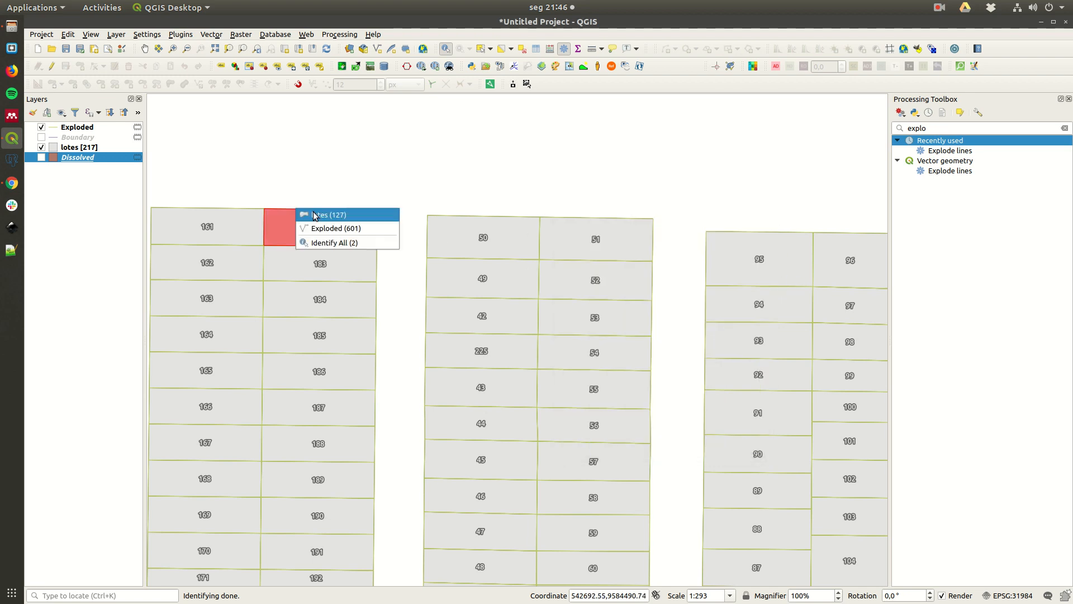
pyautogui.click(322, 226)
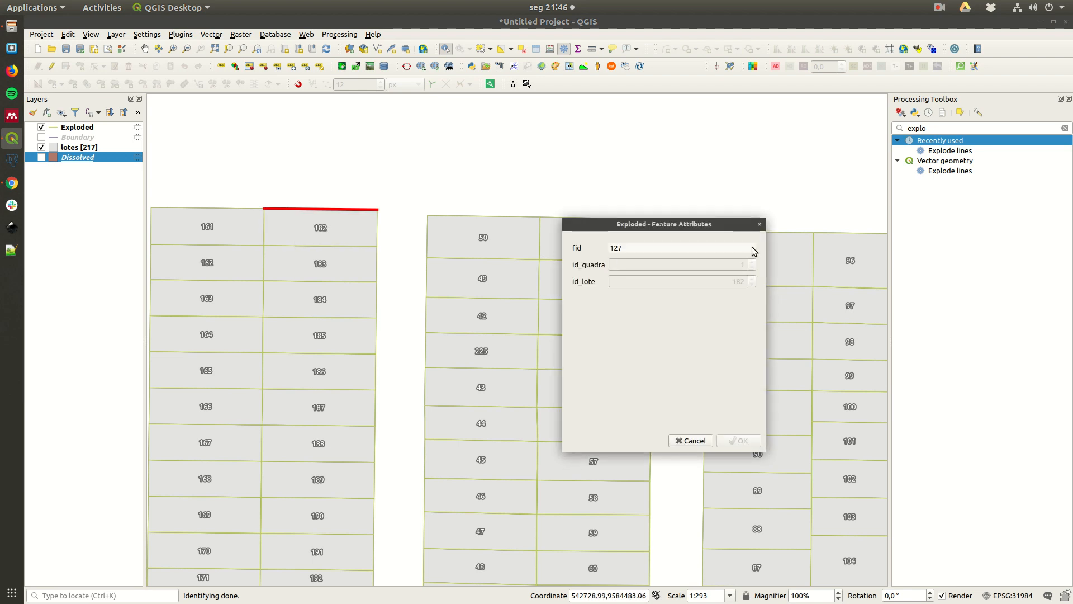
pyautogui.click(763, 226)
pyautogui.scroll(1, 378, 222)
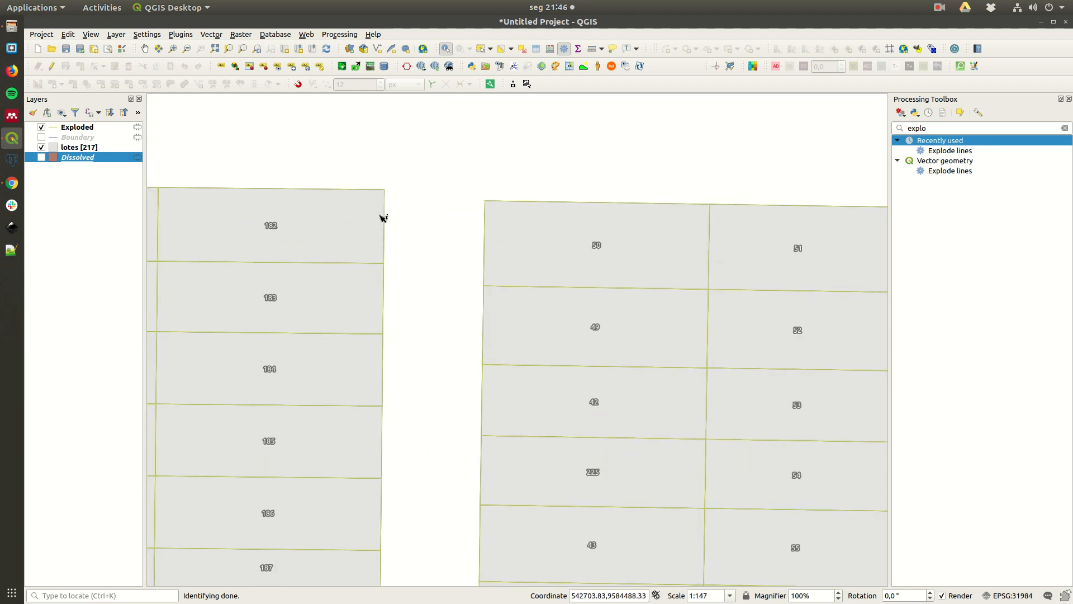
pyautogui.click(384, 219)
pyautogui.click(415, 240)
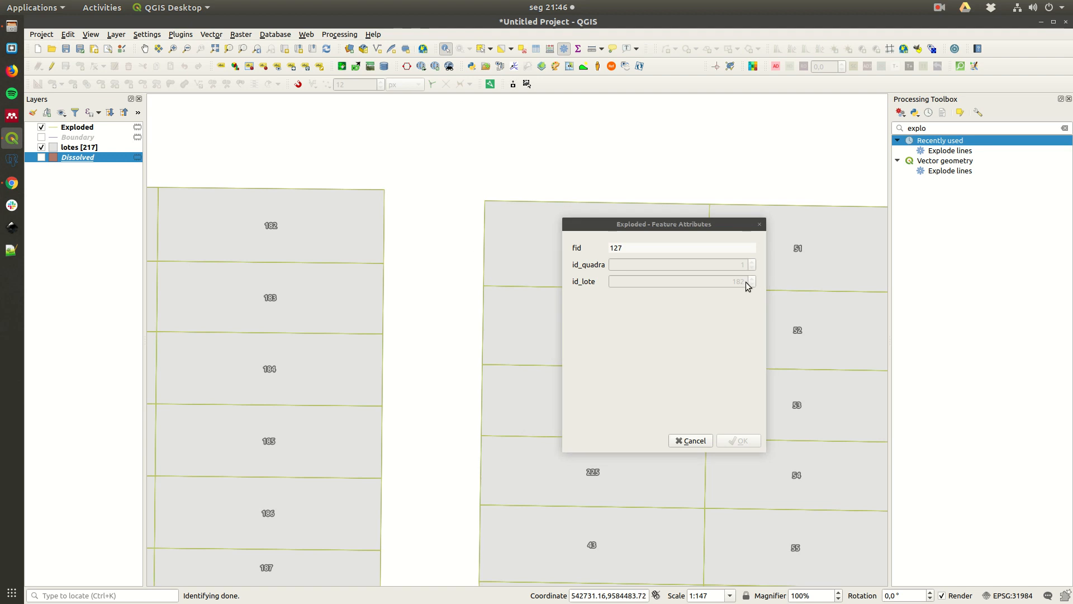
pyautogui.click(760, 227)
pyautogui.click(327, 265)
pyautogui.moveTo(369, 286)
pyautogui.click(431, 176)
pyautogui.scroll(-2, 431, 179)
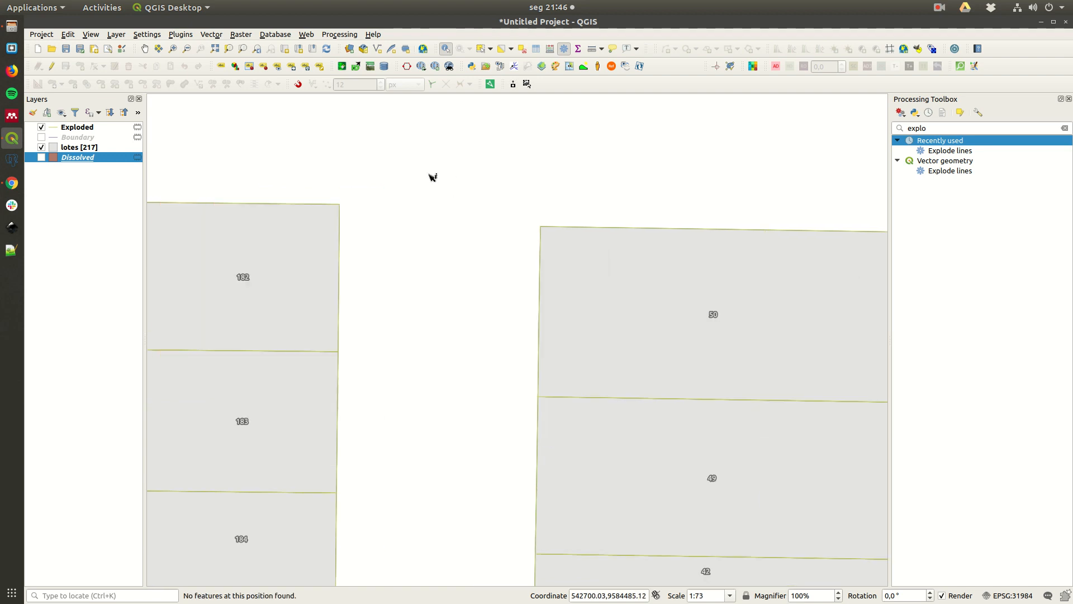
pyautogui.moveTo(442, 224); pyautogui.dragTo(362, 139)
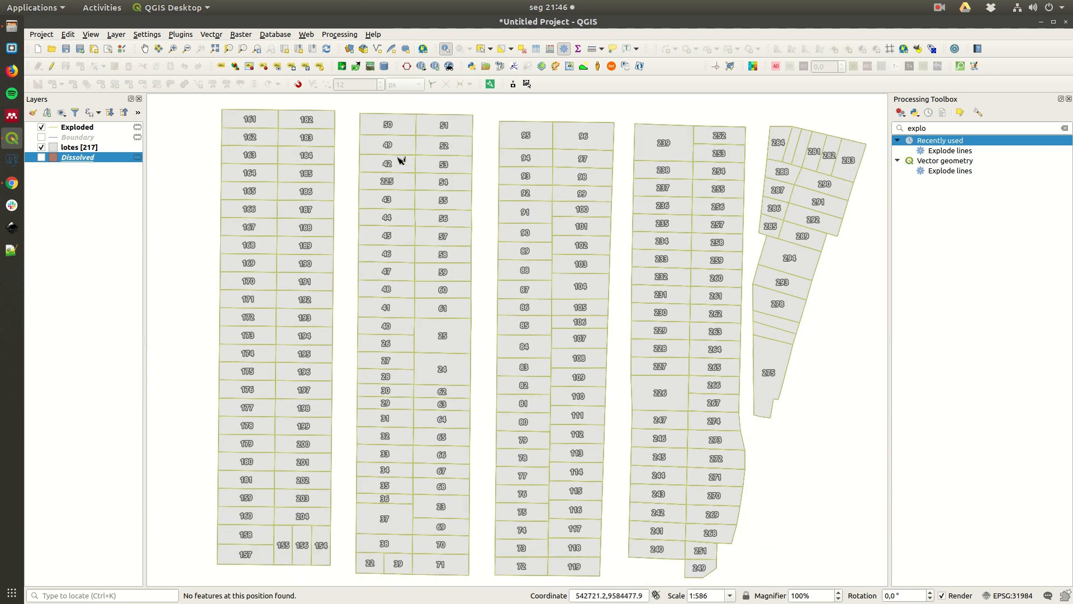
# - Hide the lotes layer and set the Exploded layer's line colour to black (#000000)
pyautogui.click(41, 147)
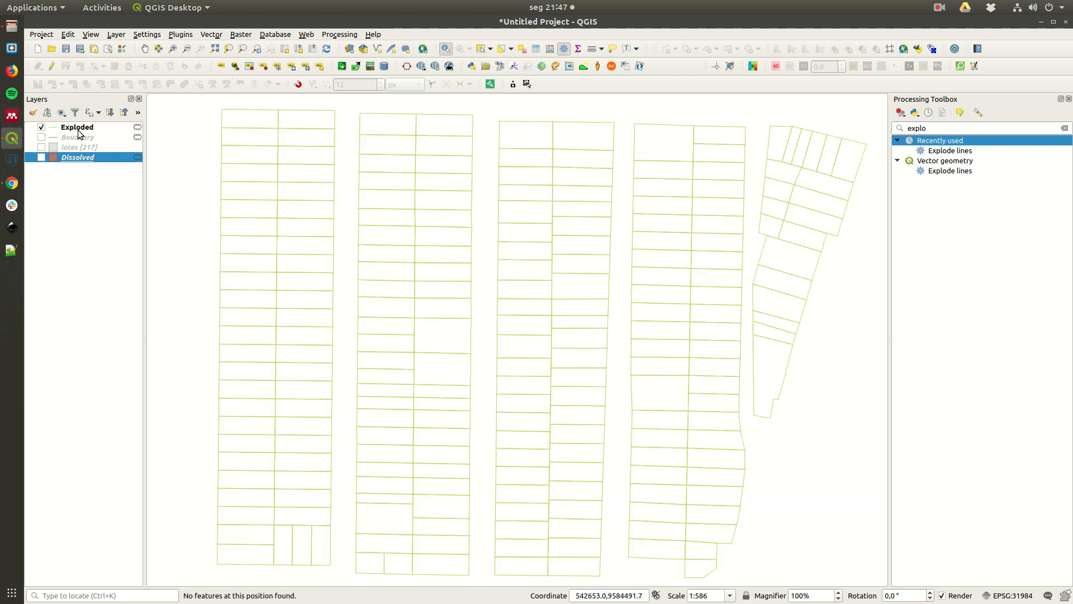
pyautogui.click(77, 128)
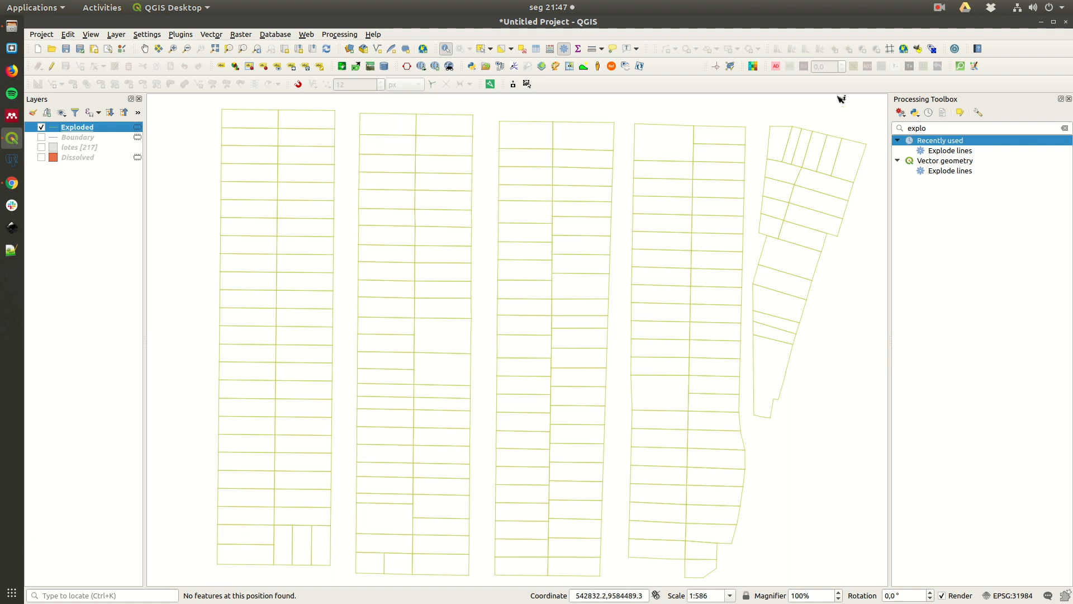
pyautogui.click(33, 113)
pyautogui.click(1016, 270)
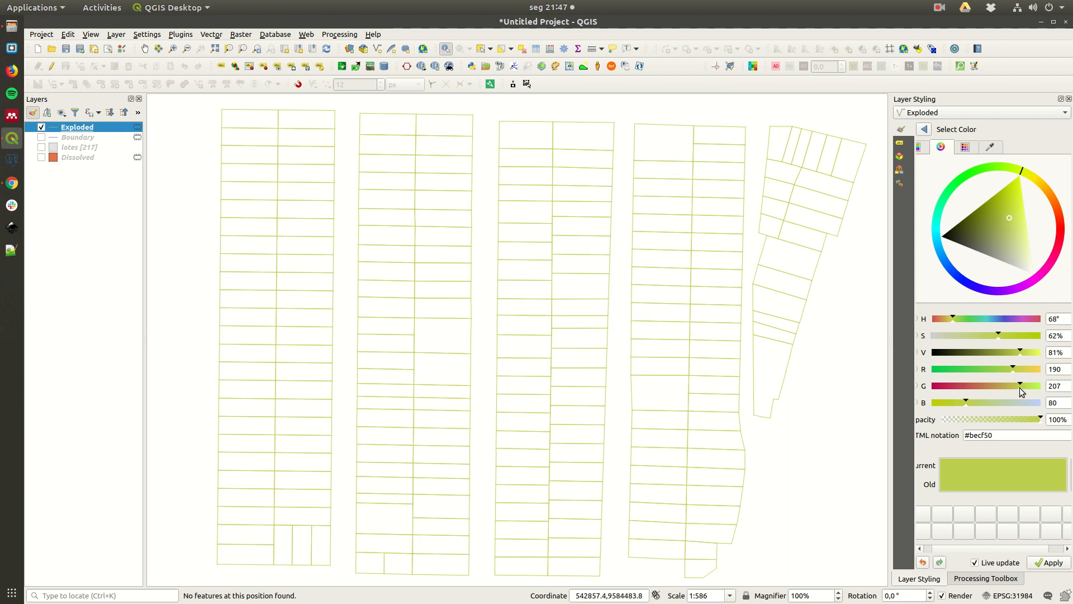
pyautogui.moveTo(1018, 385); pyautogui.dragTo(900, 395)
pyautogui.moveTo(679, 322); pyautogui.dragTo(652, 315)
pyautogui.moveTo(1013, 353); pyautogui.dragTo(931, 352)
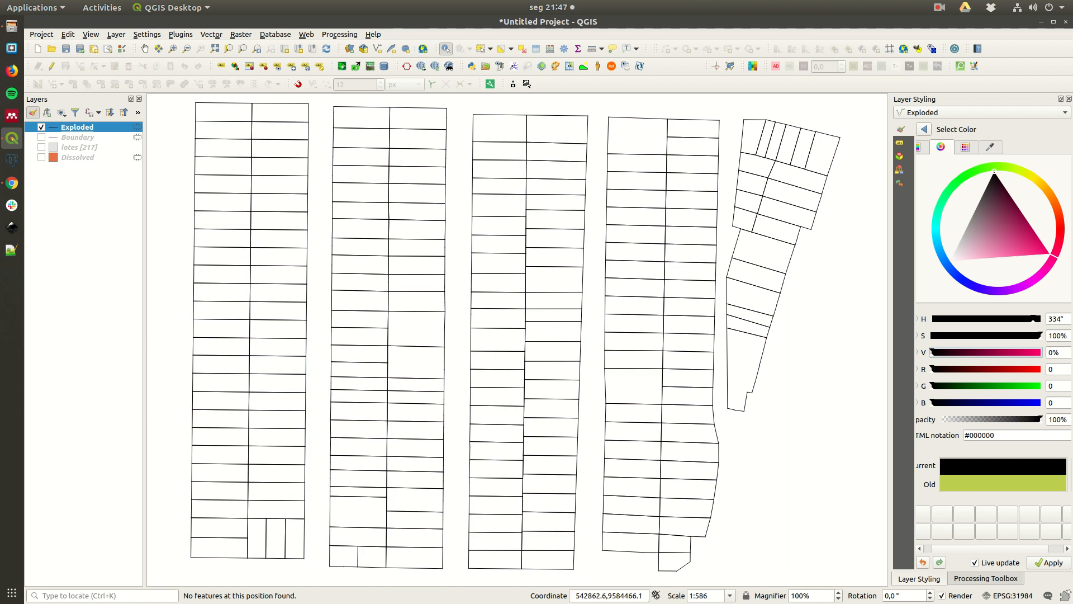
pyautogui.click(1069, 99)
# - Find the Select by location algorithm and open it
pyautogui.click(940, 132)
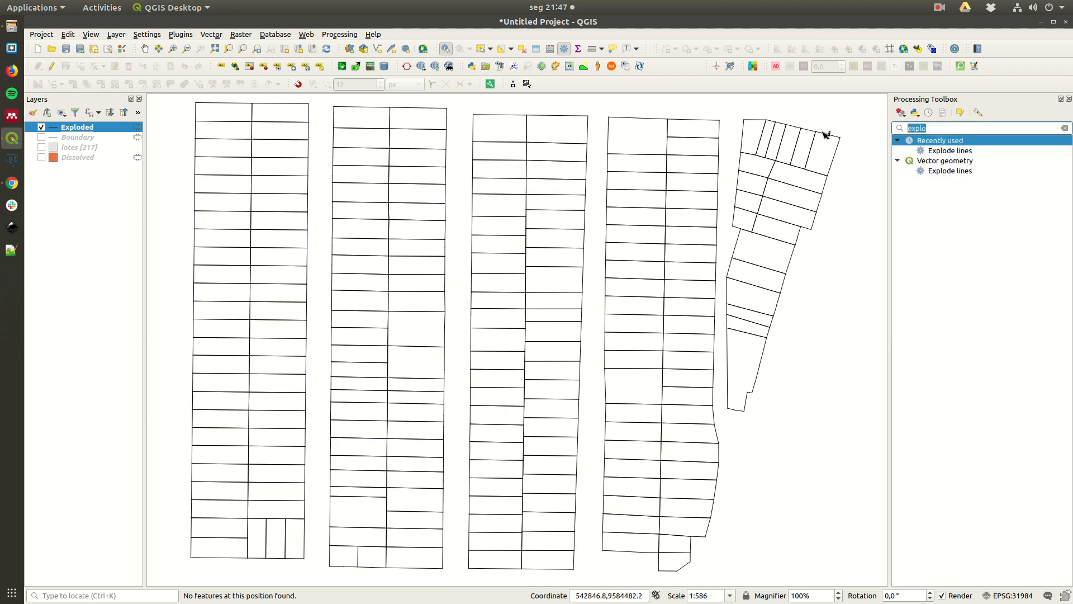
pyautogui.write('sele')
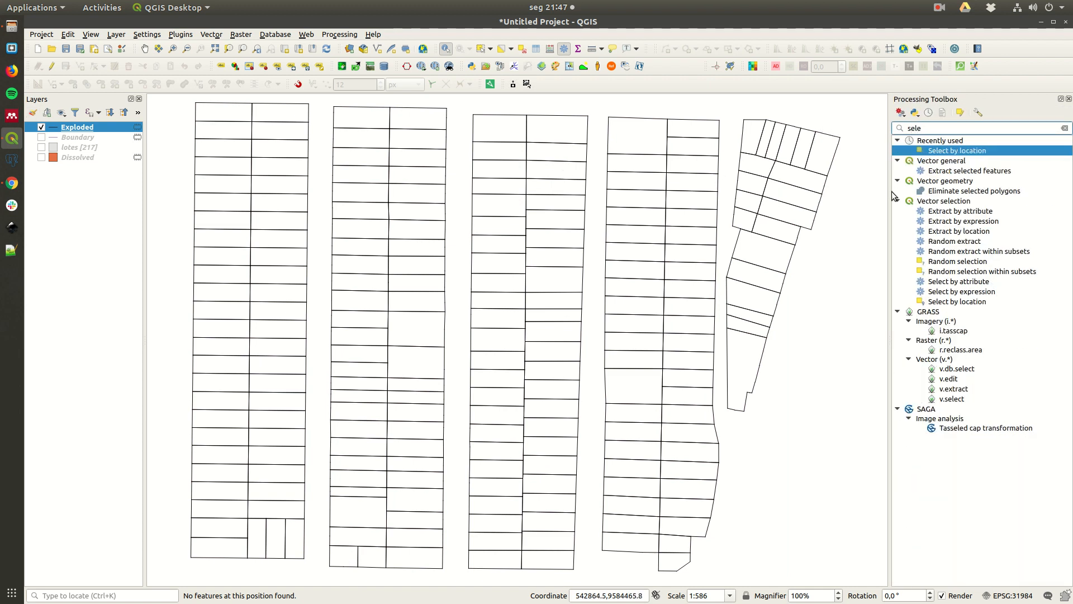
pyautogui.doubleClick(944, 151)
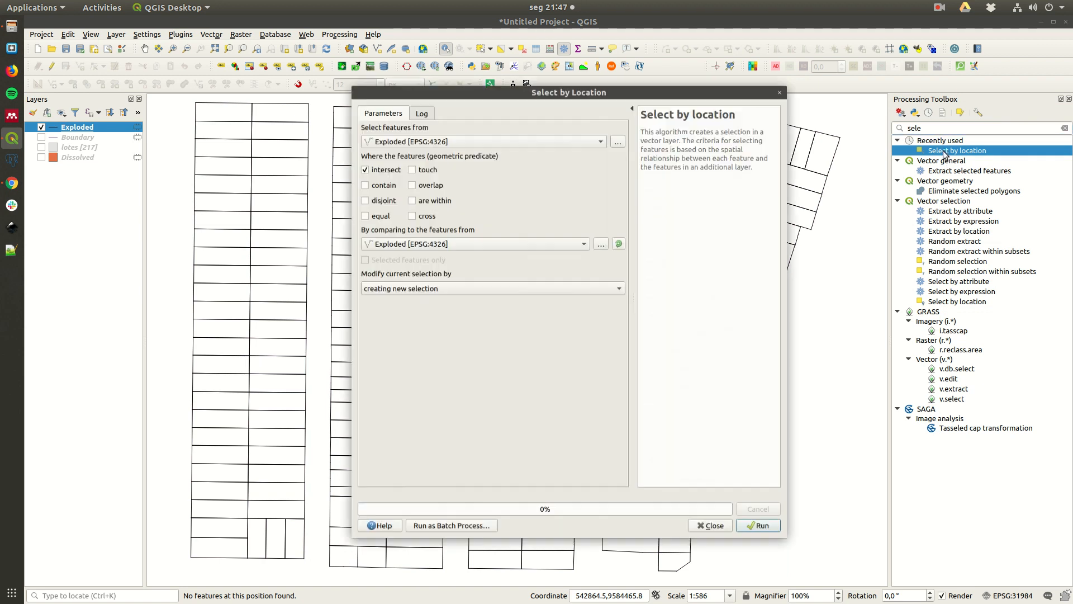
pyautogui.moveTo(407, 101); pyautogui.dragTo(527, 111)
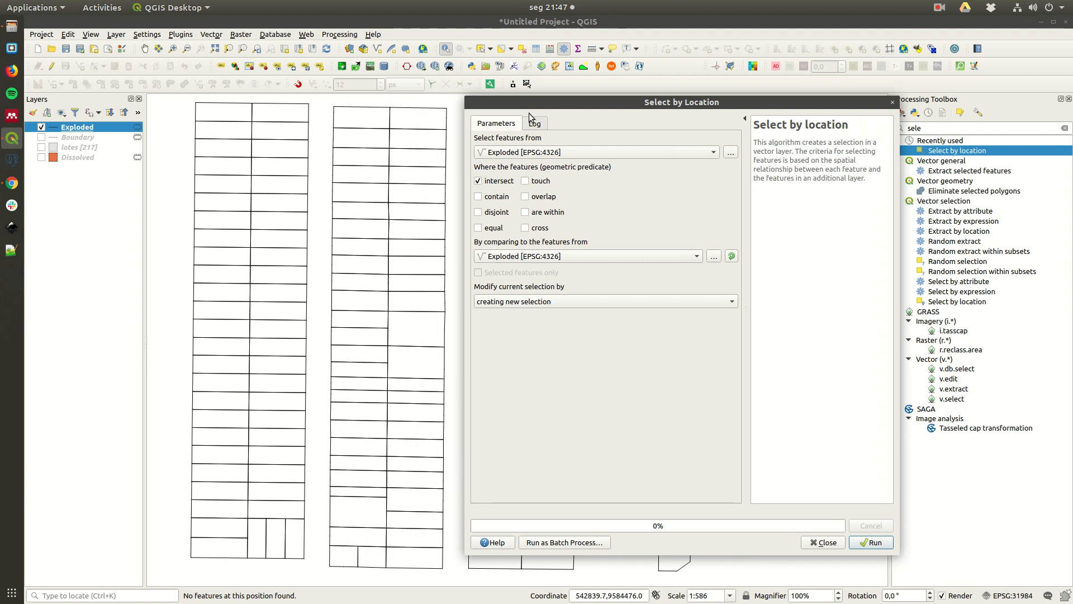
pyautogui.click(518, 151)
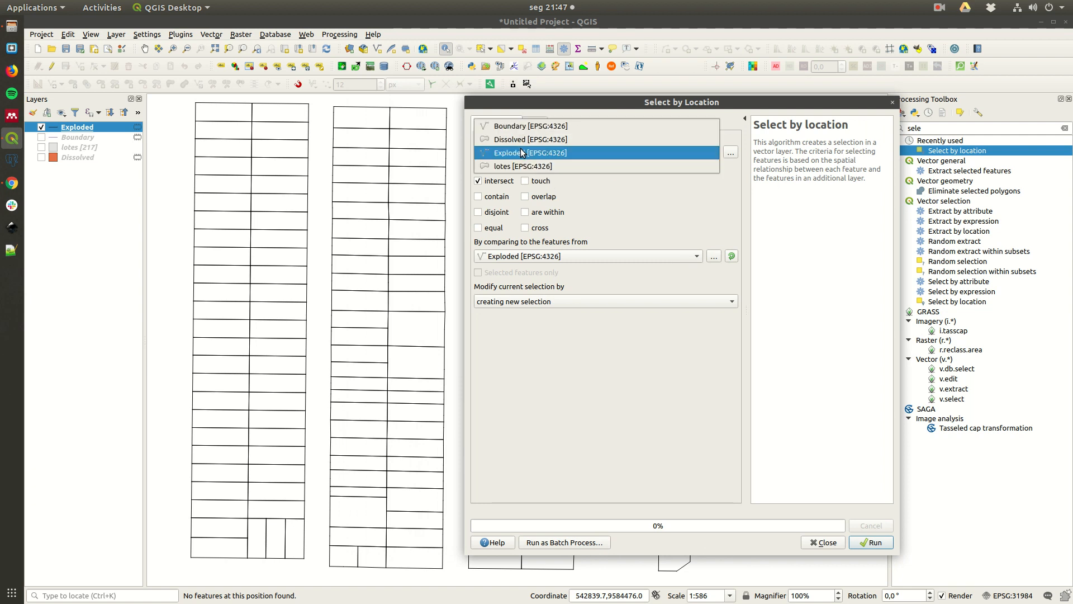
pyautogui.click(521, 152)
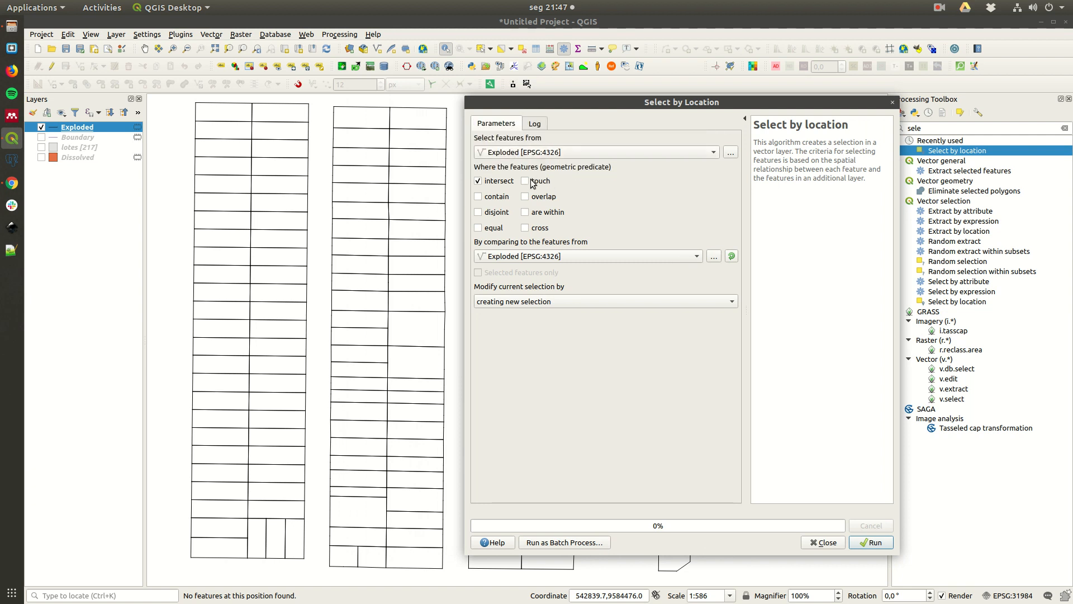
pyautogui.click(494, 182)
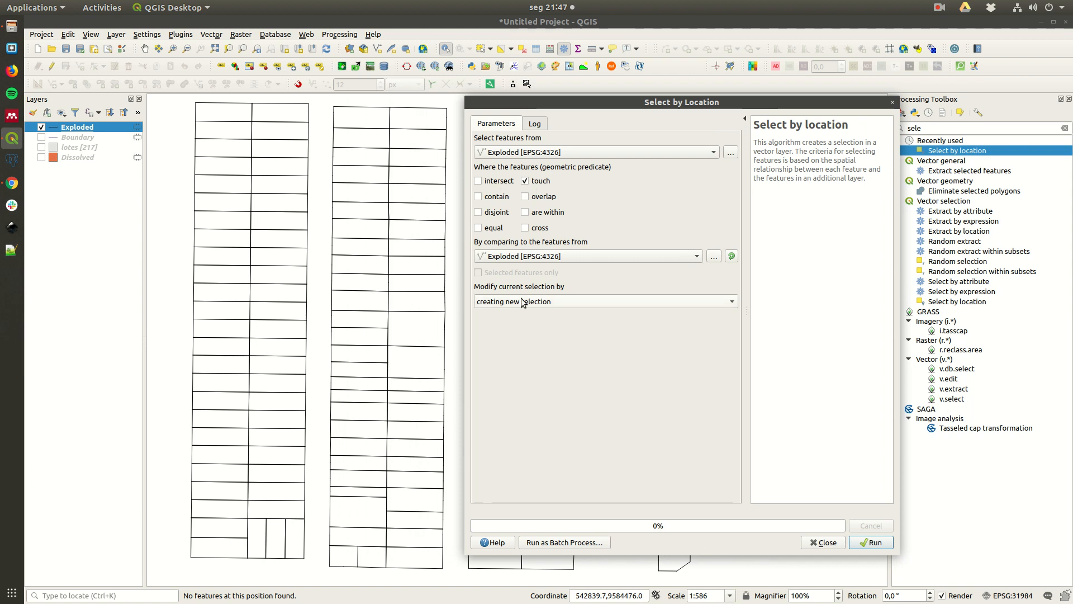
pyautogui.click(521, 258)
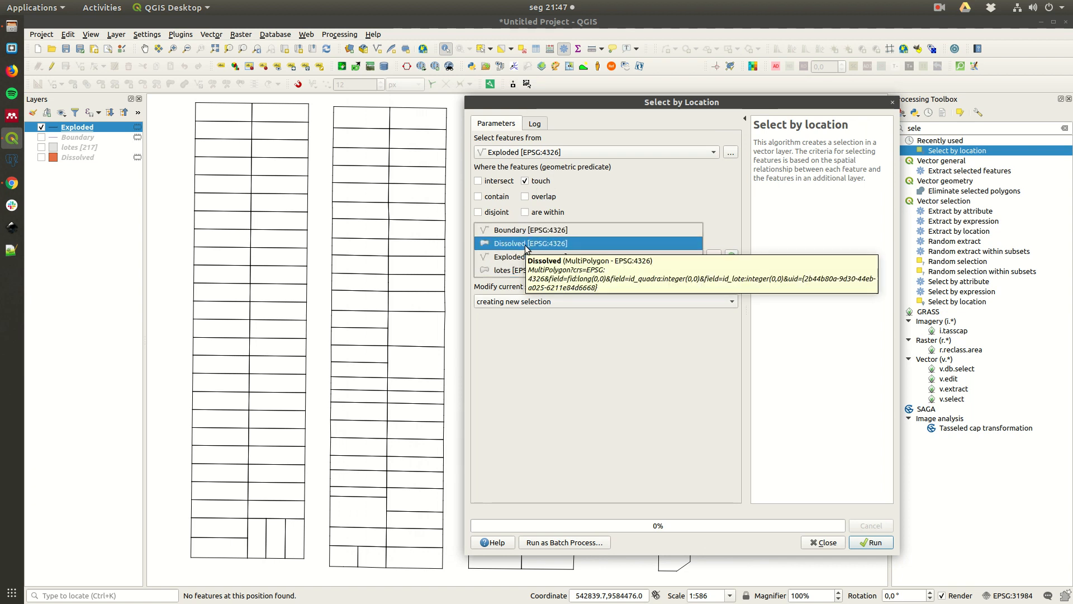
pyautogui.click(525, 245)
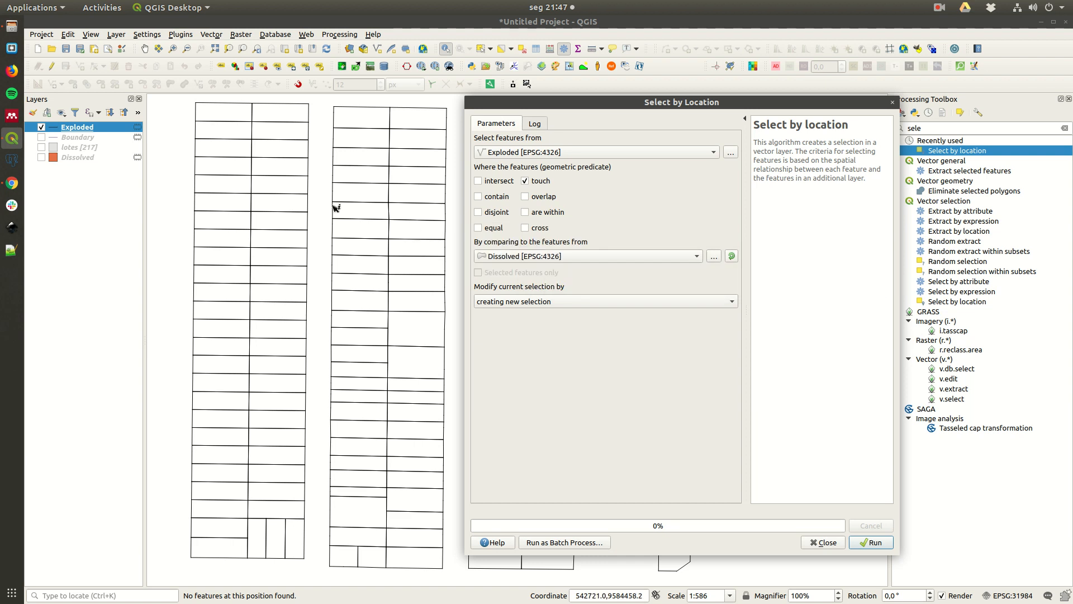
pyautogui.click(887, 104)
# - Rename the Dissolved layer as quadras
pyautogui.click(88, 156)
pyautogui.press('F2')
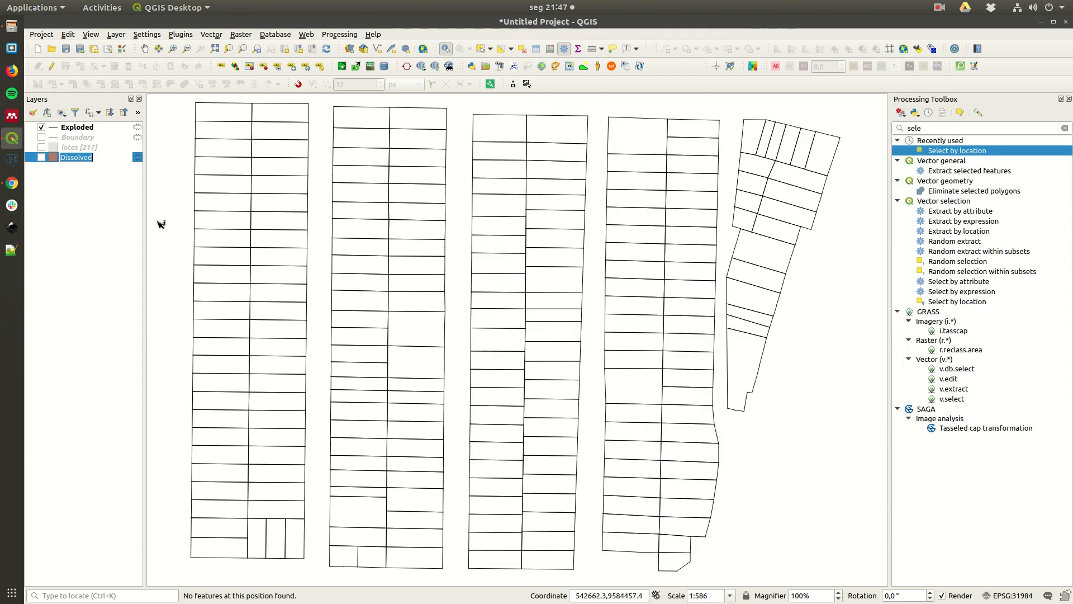
pyautogui.write('quadras')
pyautogui.press('Return')
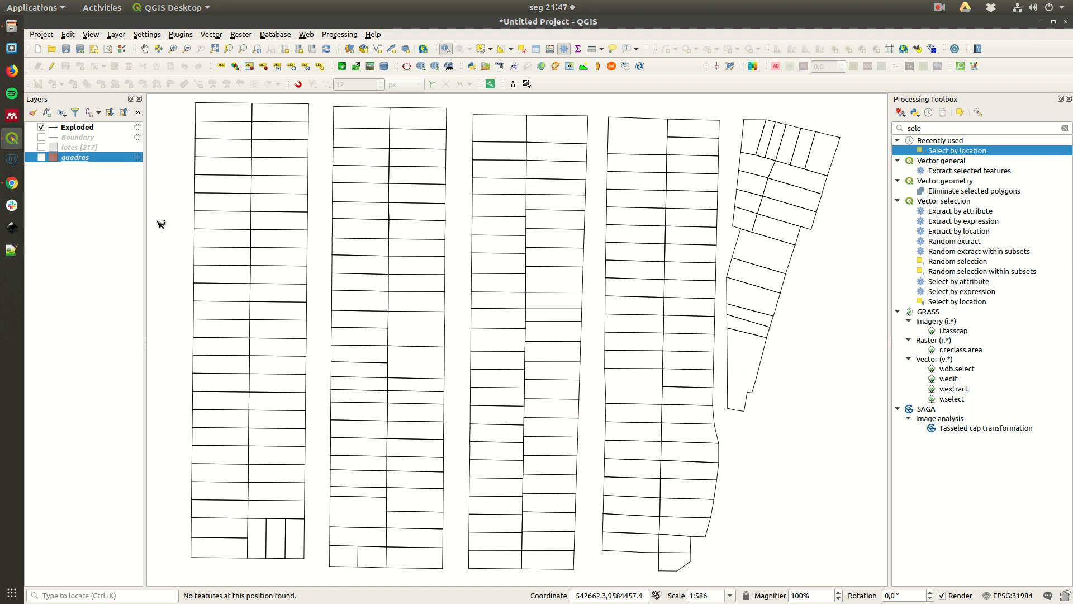
# - Compare the quadras block outlines with the Exploded segments by toggling the visibility of both layers, leaving only Exploded shown
pyautogui.click(41, 158)
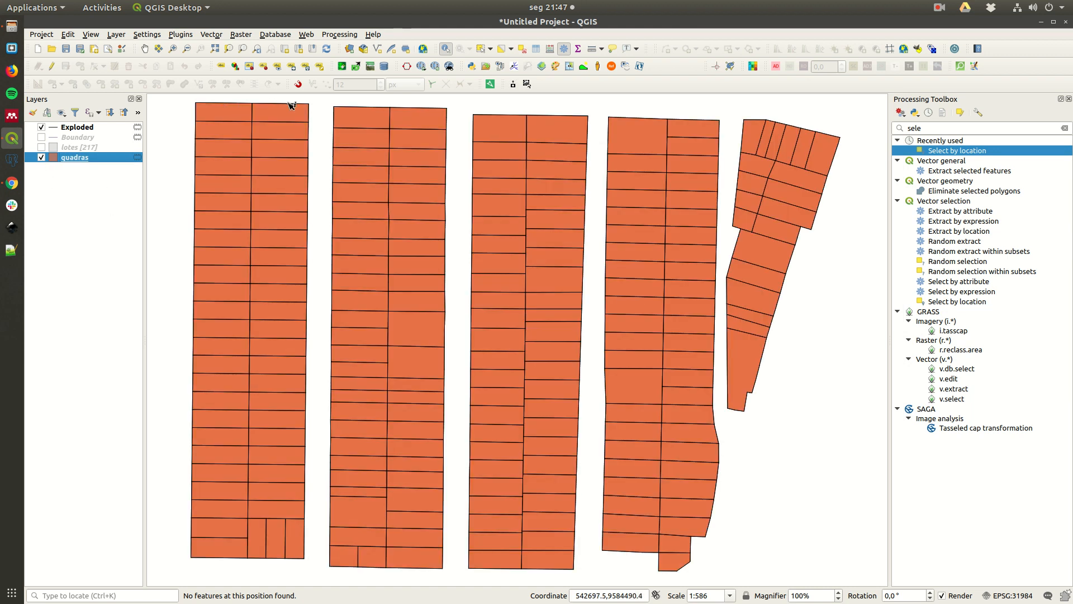
pyautogui.click(41, 128)
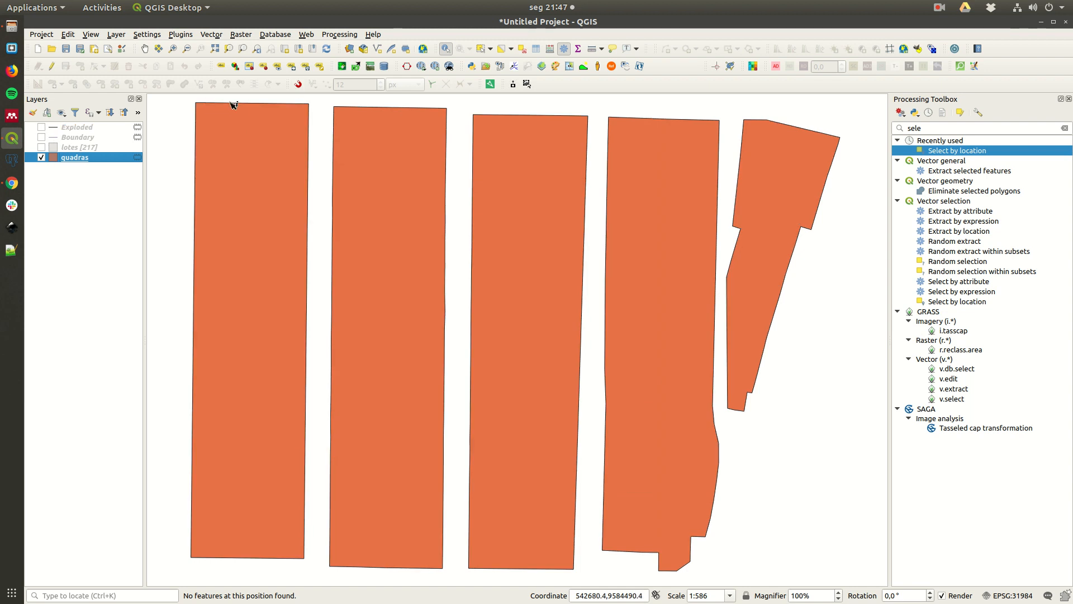
pyautogui.click(41, 128)
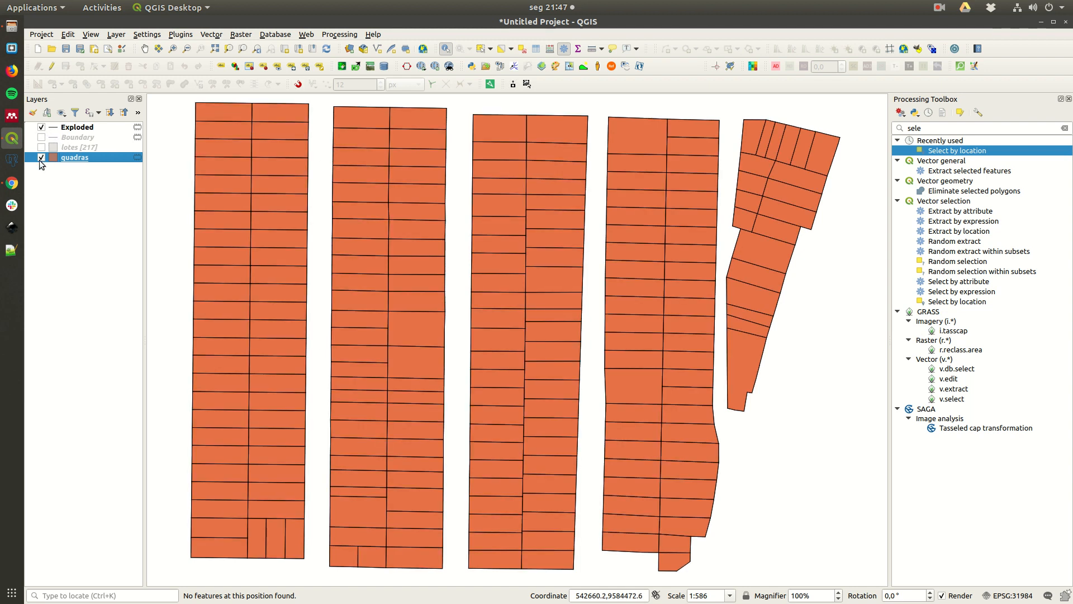
pyautogui.click(41, 157)
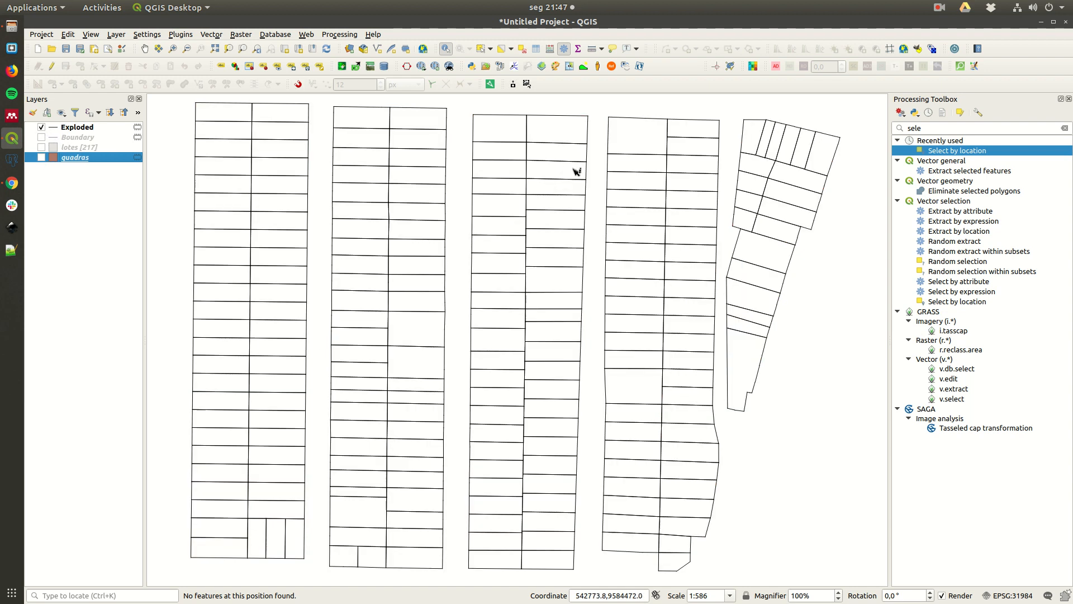
# - Select the Exploded segments that touch the quadras layer with Select by location, creating a new selection
pyautogui.doubleClick(953, 151)
pyautogui.click(519, 140)
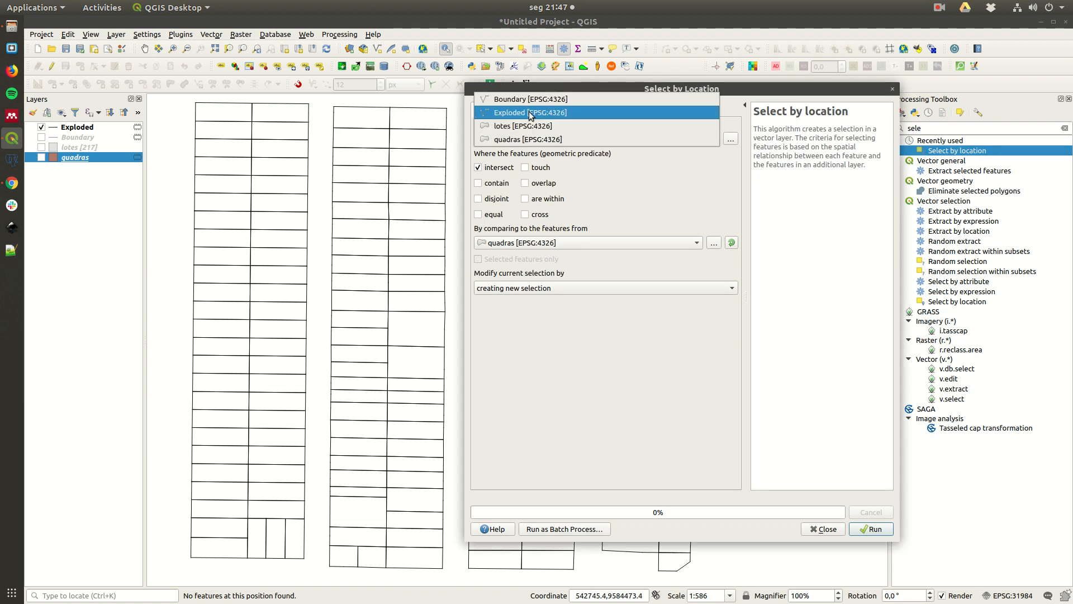
pyautogui.click(531, 112)
pyautogui.click(525, 168)
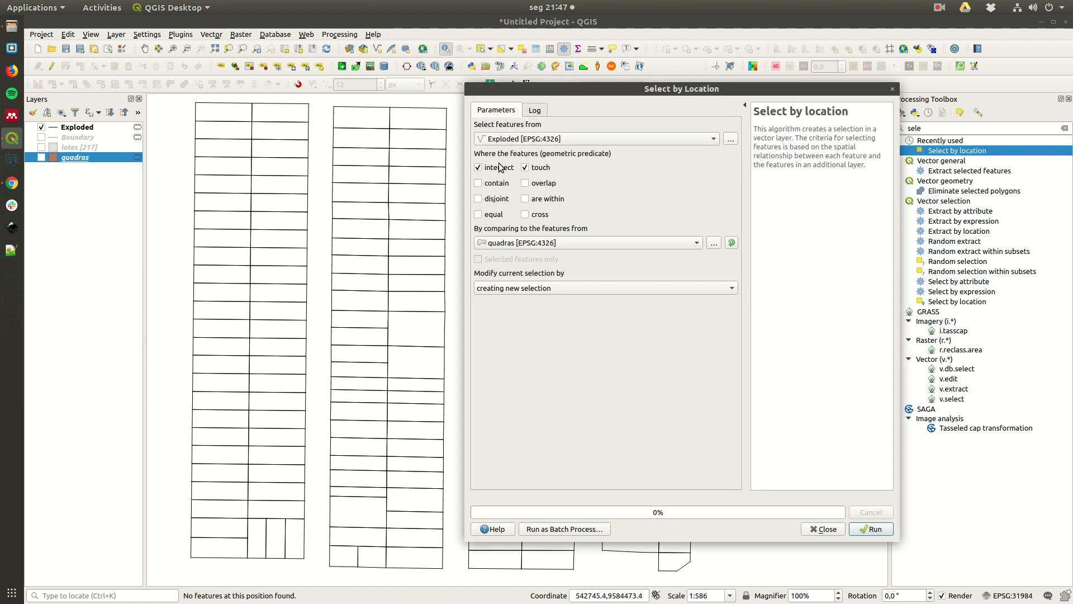
pyautogui.click(527, 246)
pyautogui.click(523, 248)
pyautogui.click(545, 290)
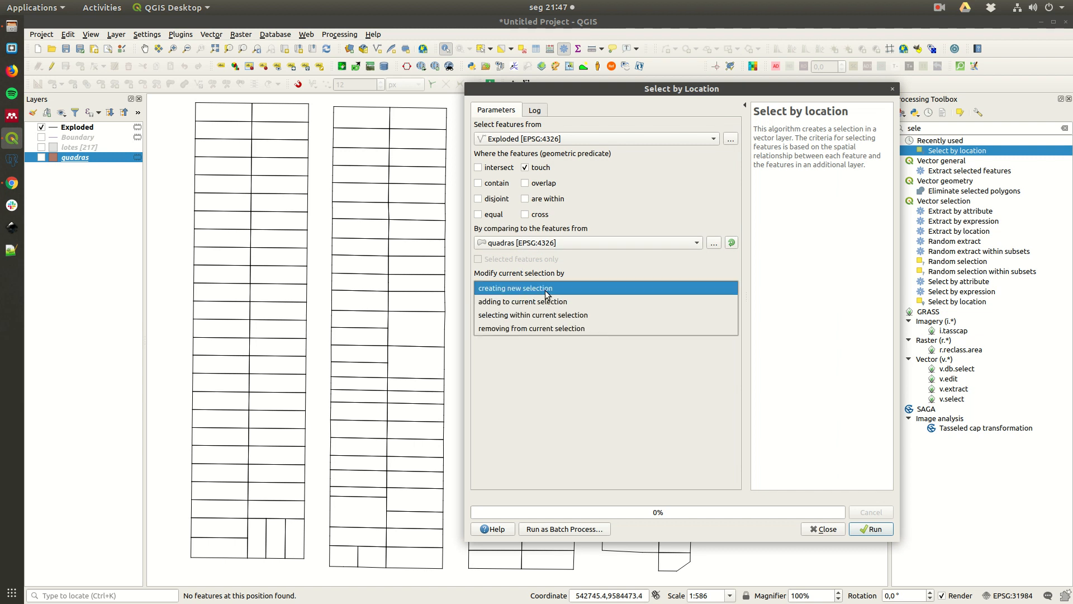
pyautogui.click(582, 289)
pyautogui.click(876, 529)
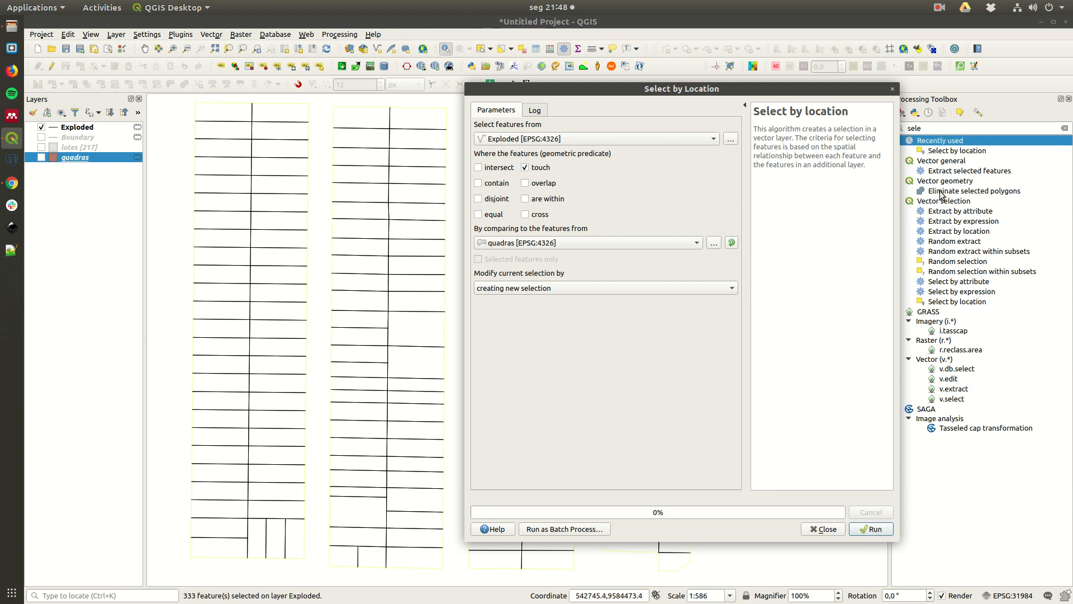
pyautogui.click(892, 89)
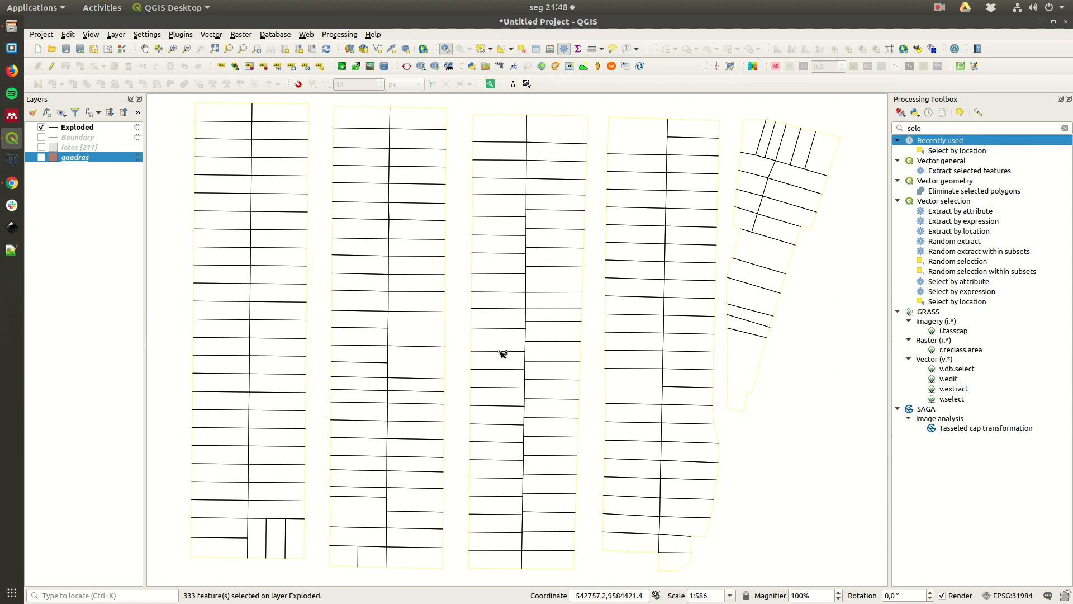
# - Invert the selection on the Exploded layer in edit mode, delete the selected inner segments, and finish editing
pyautogui.click(90, 131)
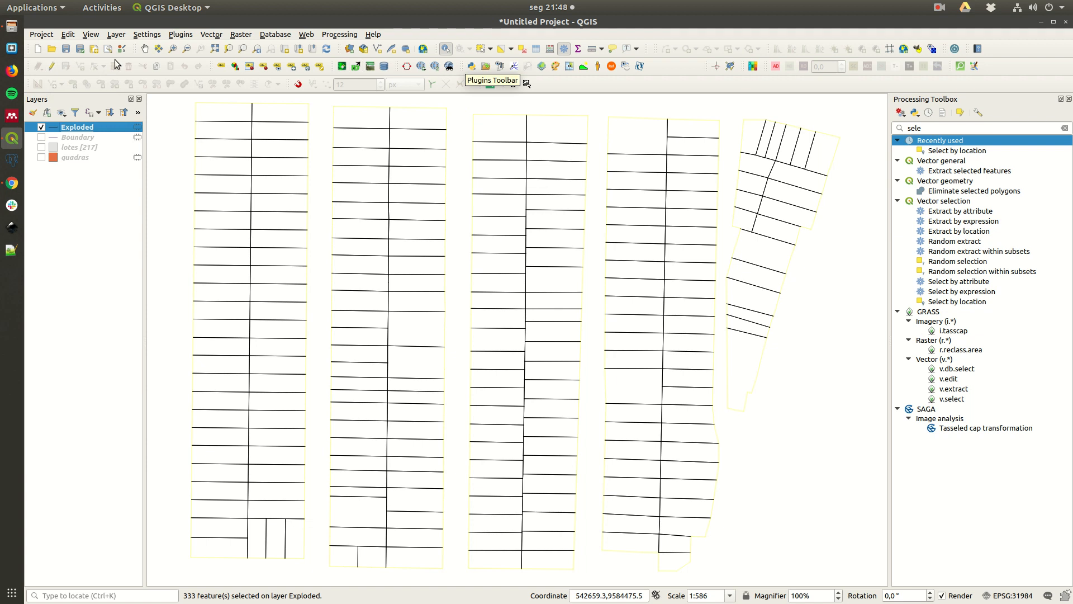
pyautogui.click(51, 67)
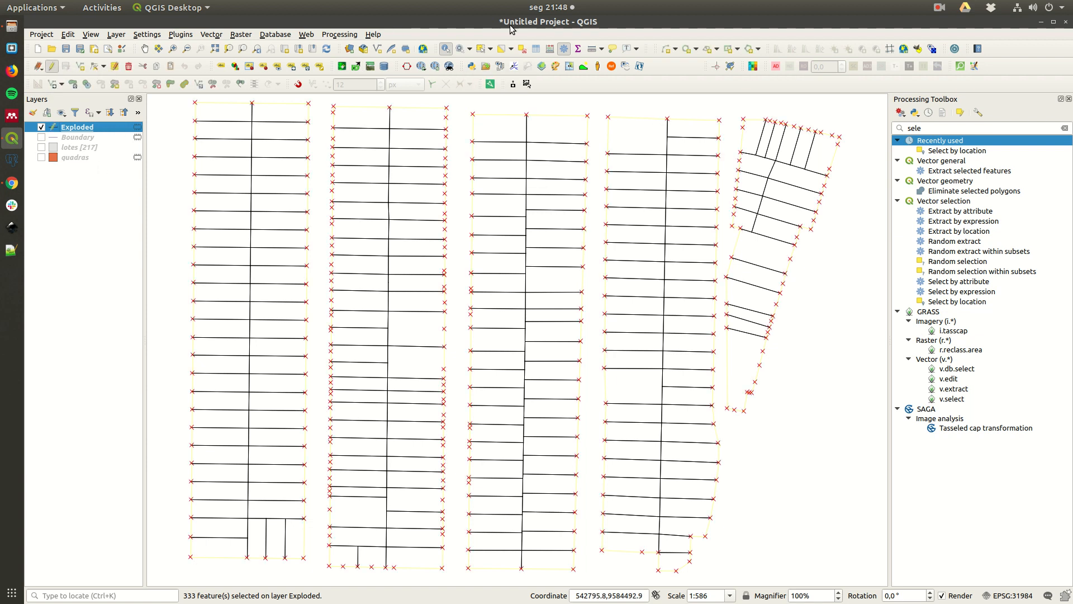
pyautogui.click(511, 49)
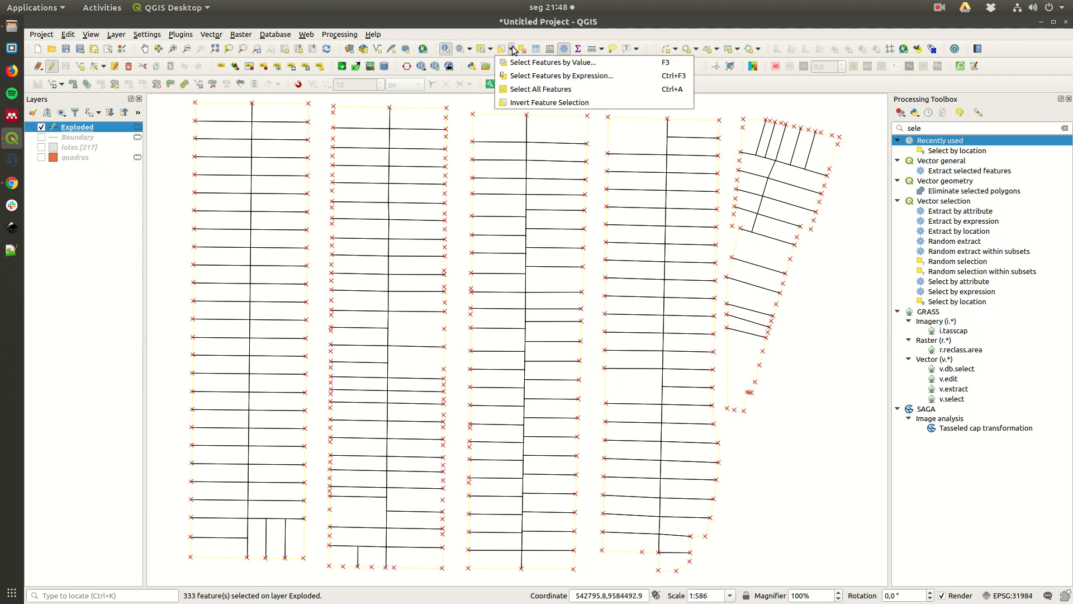
pyautogui.click(546, 104)
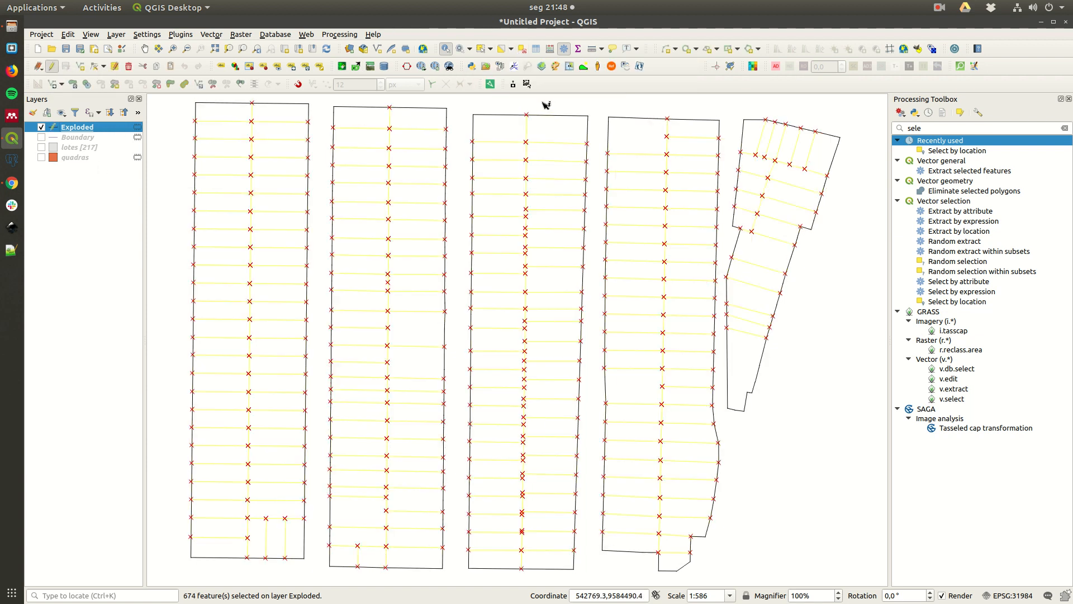
pyautogui.click(128, 66)
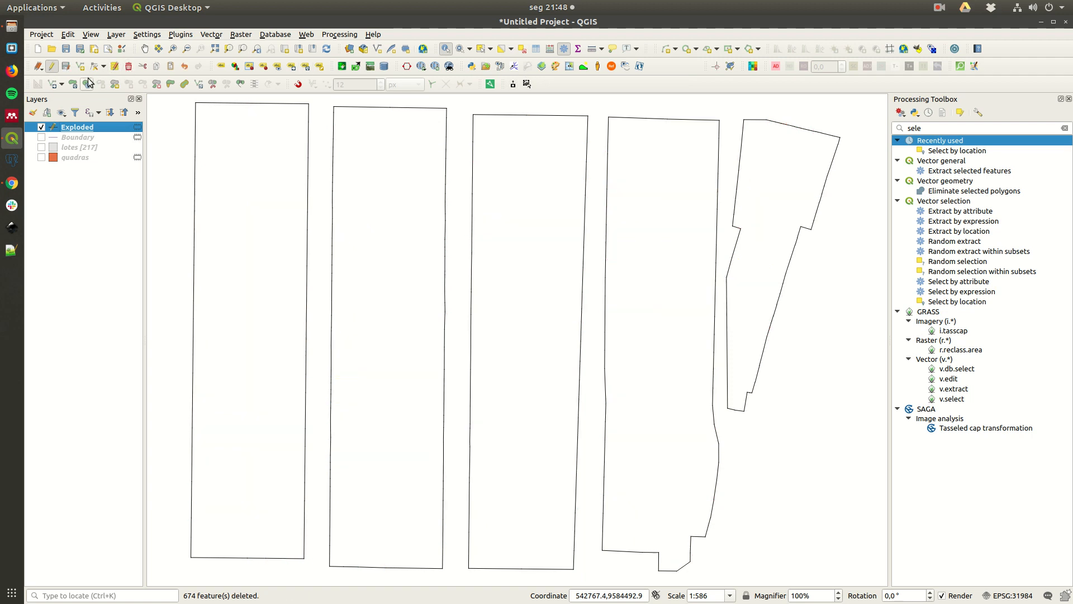
pyautogui.click(51, 66)
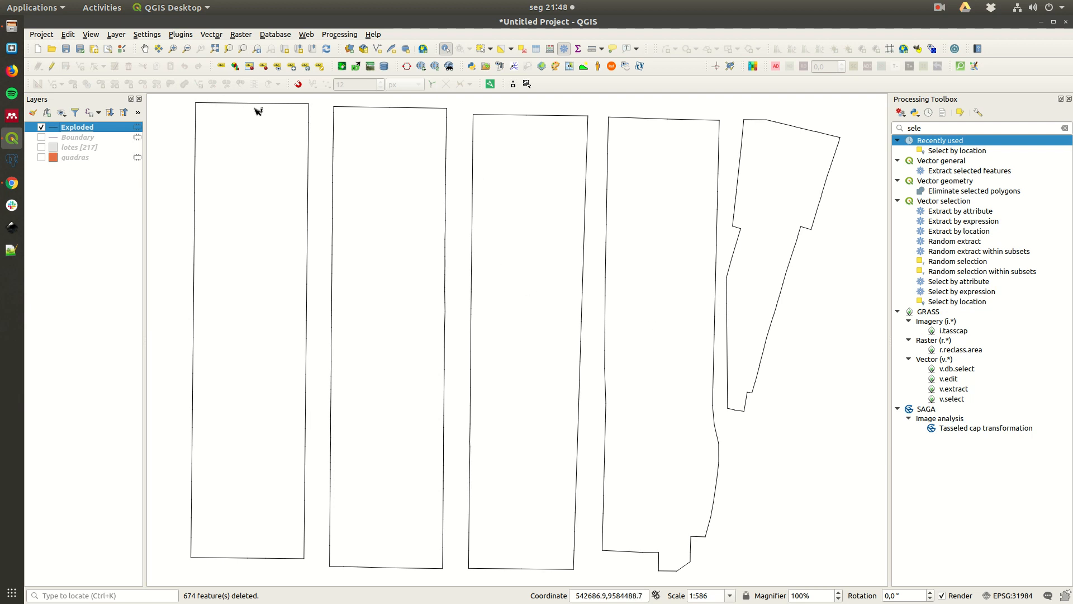
# - Identify the Exploded segment at the eastern half of the westernmost block's upper edge and inspect its attributes
pyautogui.scroll(2, 281, 104)
pyautogui.click(321, 112)
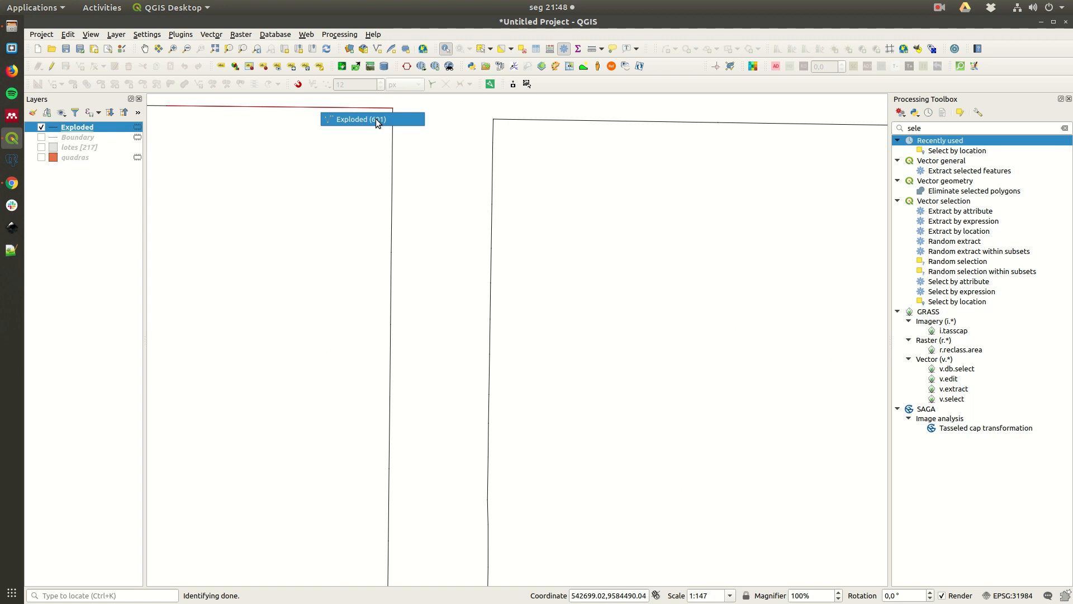
pyautogui.click(89, 139)
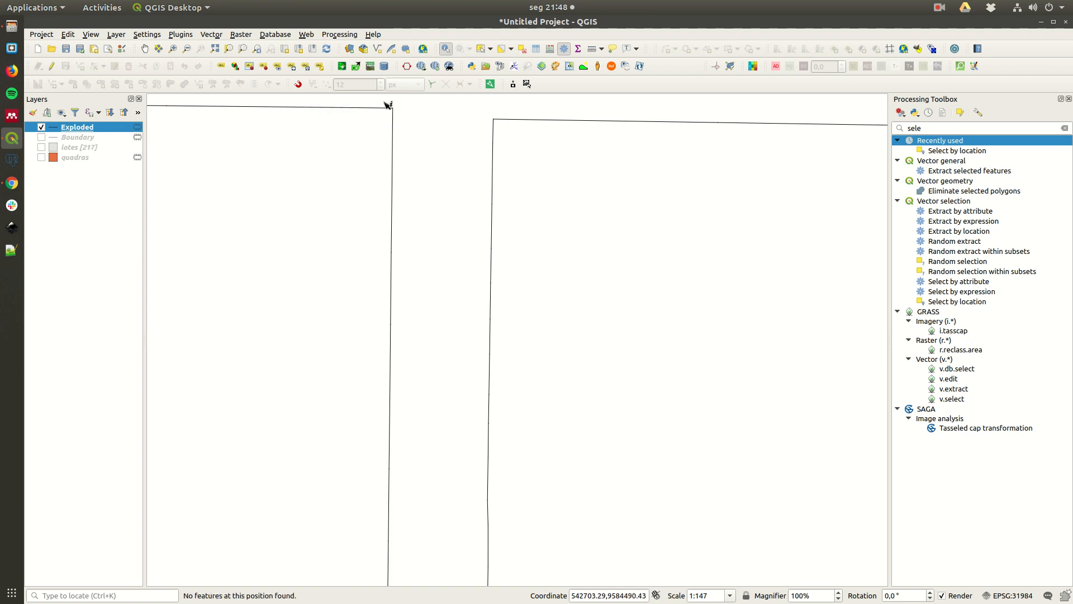
pyautogui.click(363, 110)
pyautogui.click(382, 115)
pyautogui.scroll(-2, 363, 151)
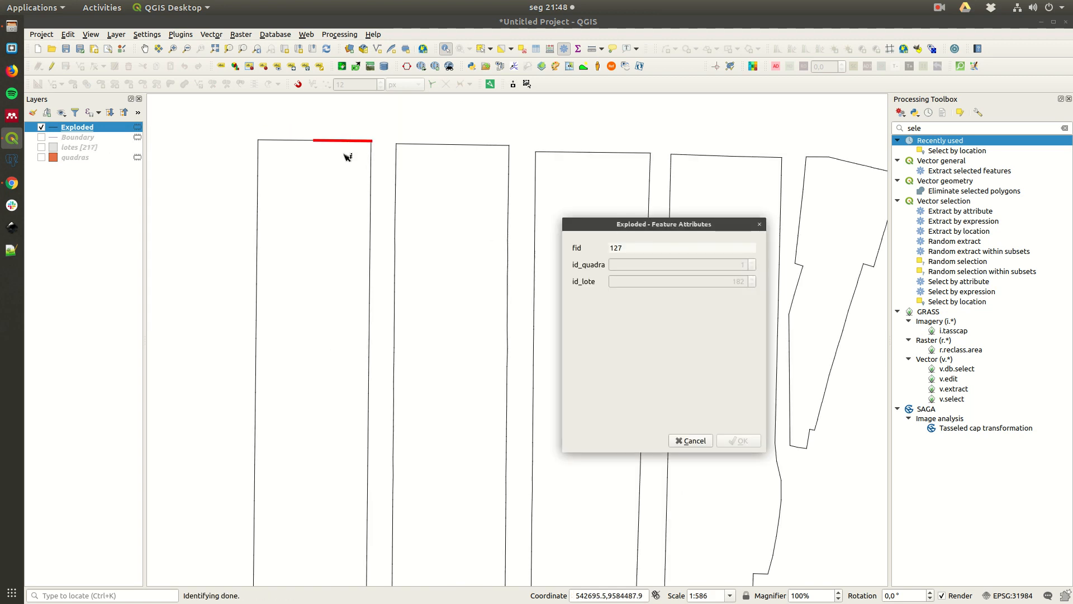
pyautogui.click(759, 223)
pyautogui.moveTo(441, 170); pyautogui.dragTo(387, 153)
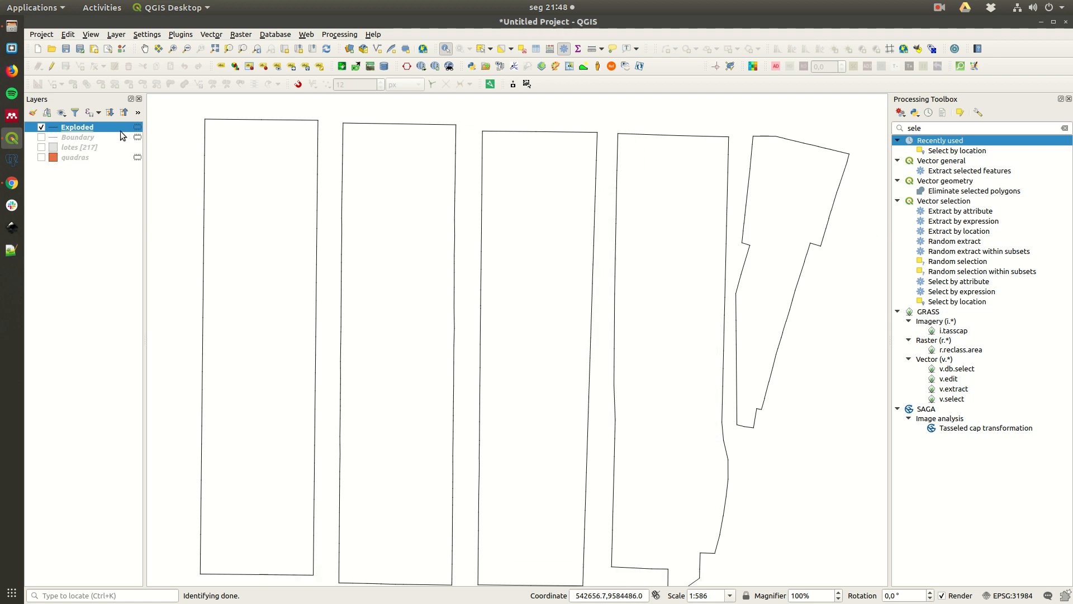
# - Examine the Exploded attribute table sorted by id_lote, selecting the three rows that share id_lote 22
pyautogui.rightClick(116, 129)
pyautogui.click(169, 247)
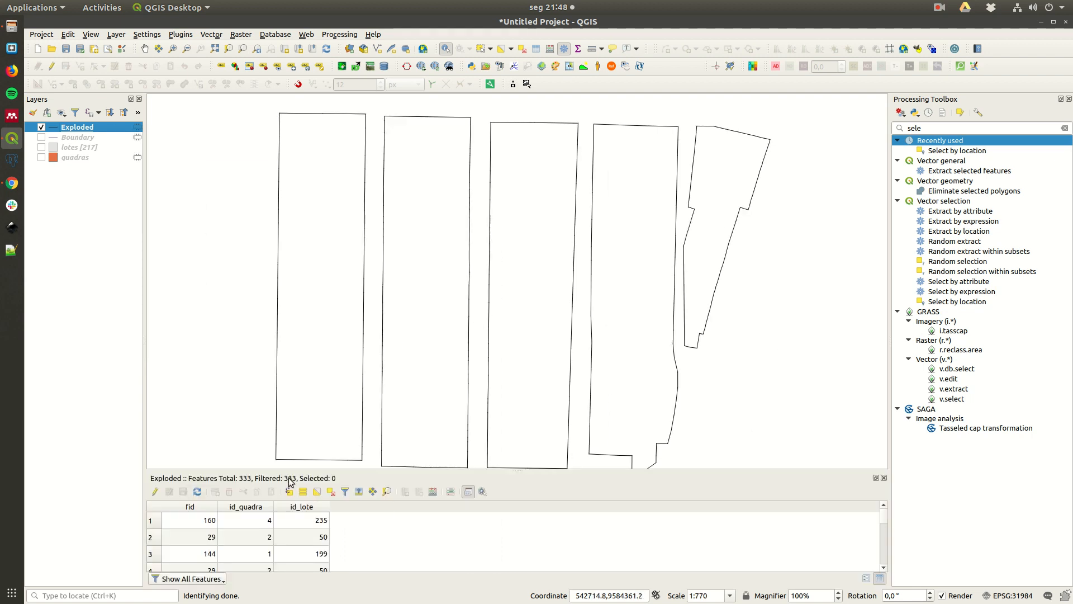
pyautogui.moveTo(284, 468); pyautogui.dragTo(285, 251)
pyautogui.click(298, 287)
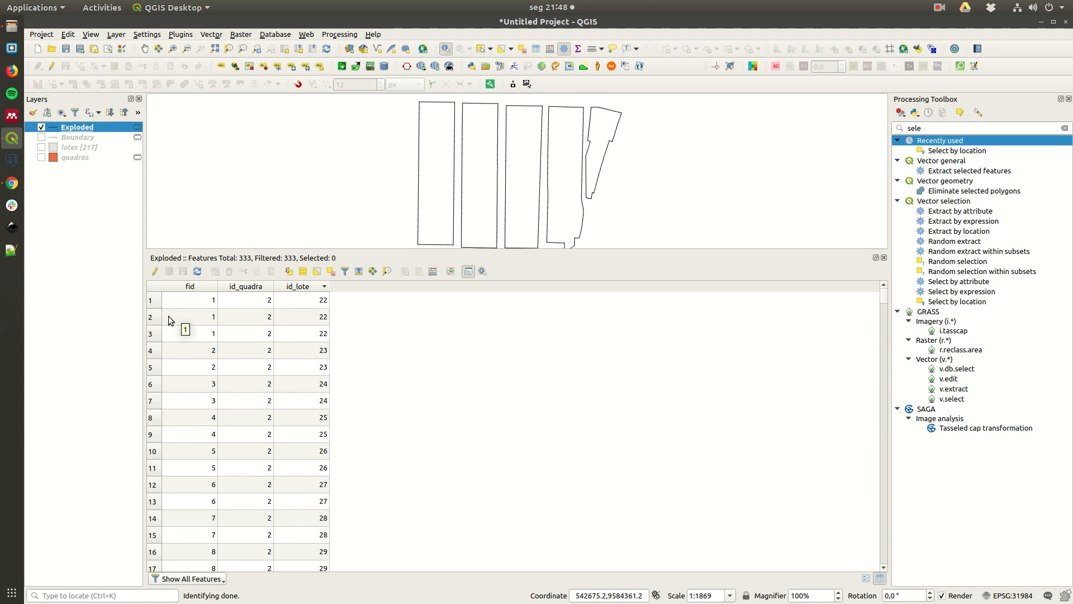
pyautogui.moveTo(153, 302); pyautogui.dragTo(152, 342)
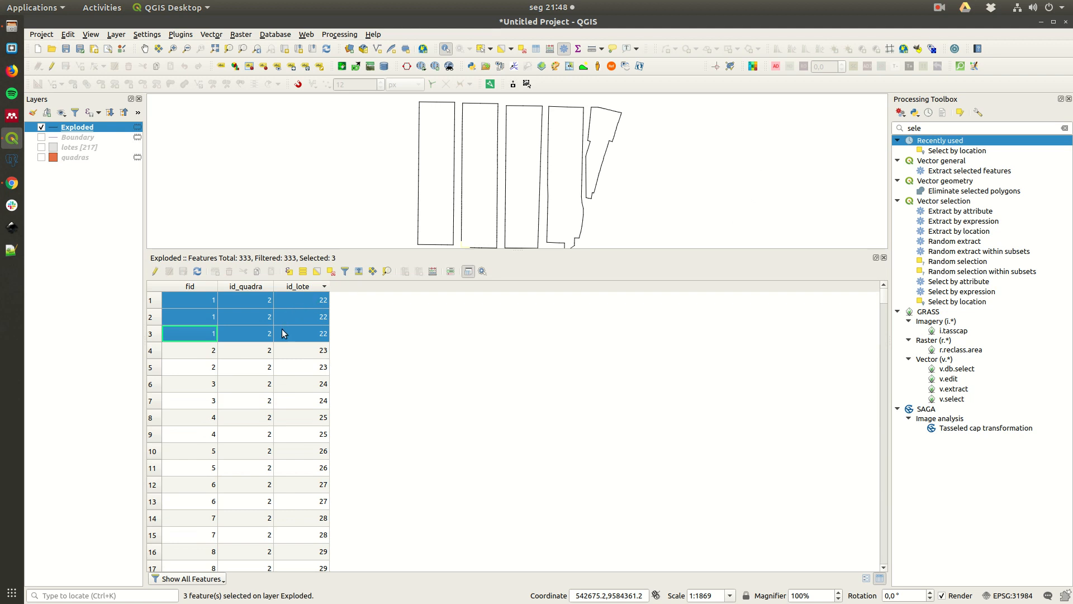
pyautogui.click(883, 258)
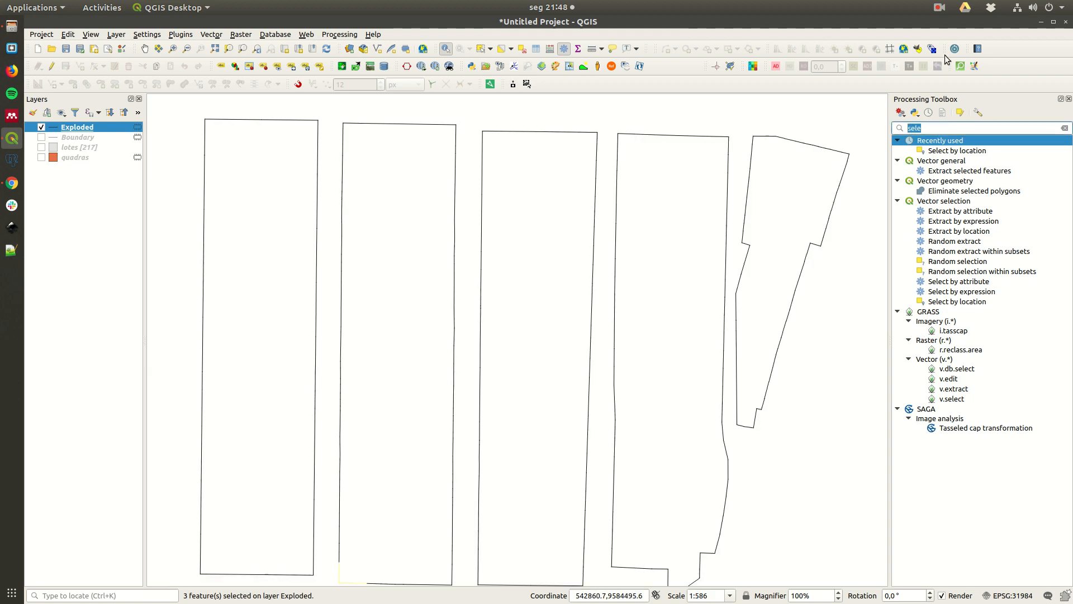
# - Dissolve the Exploded layer by the id_lote field into a temporary layer
pyautogui.write('diss')
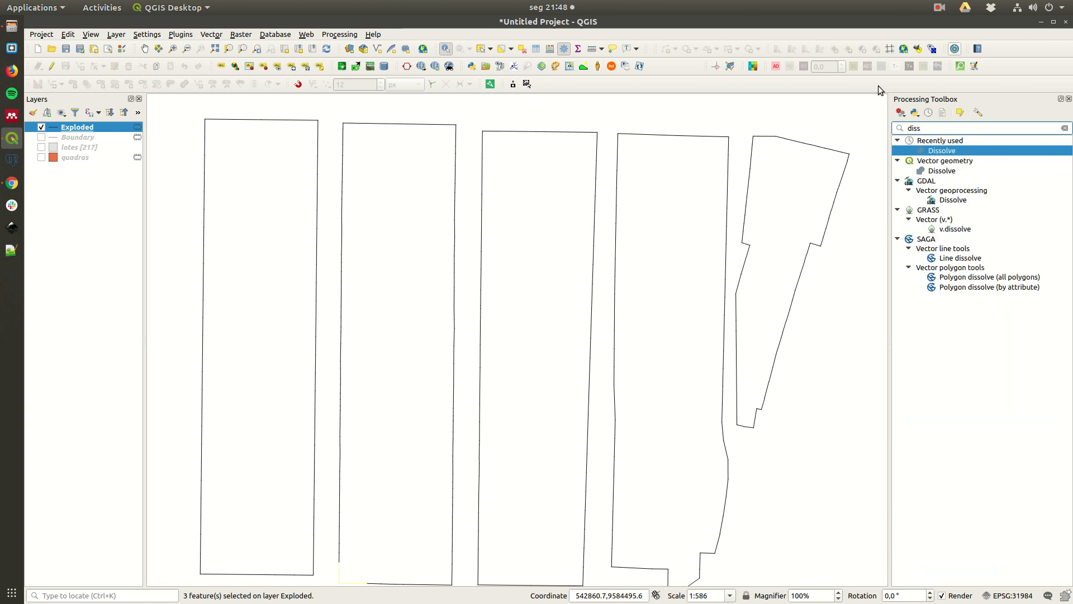
pyautogui.doubleClick(952, 151)
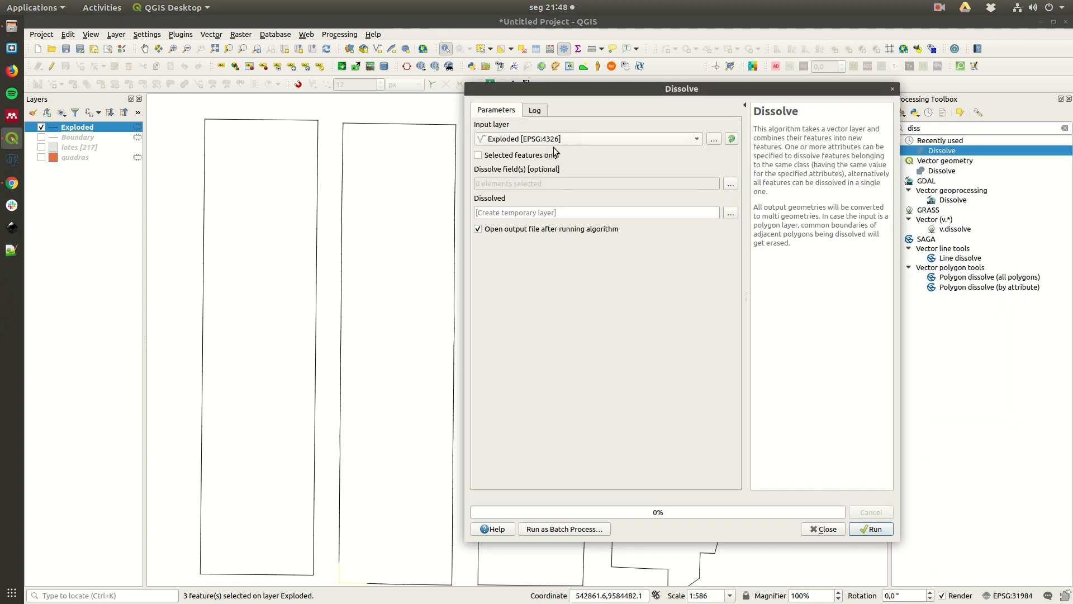
pyautogui.click(730, 184)
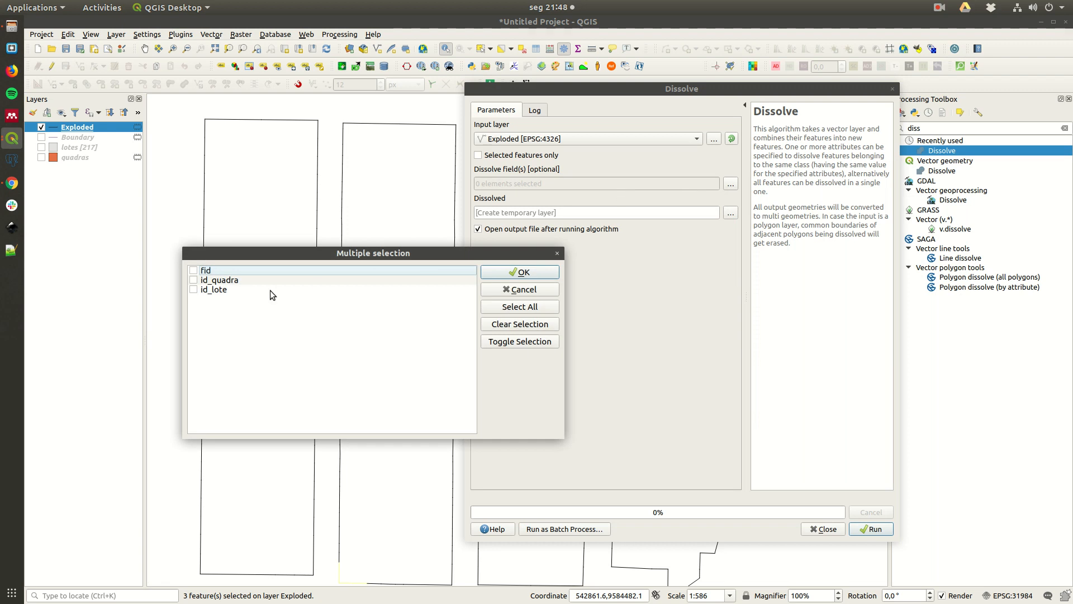
pyautogui.click(522, 273)
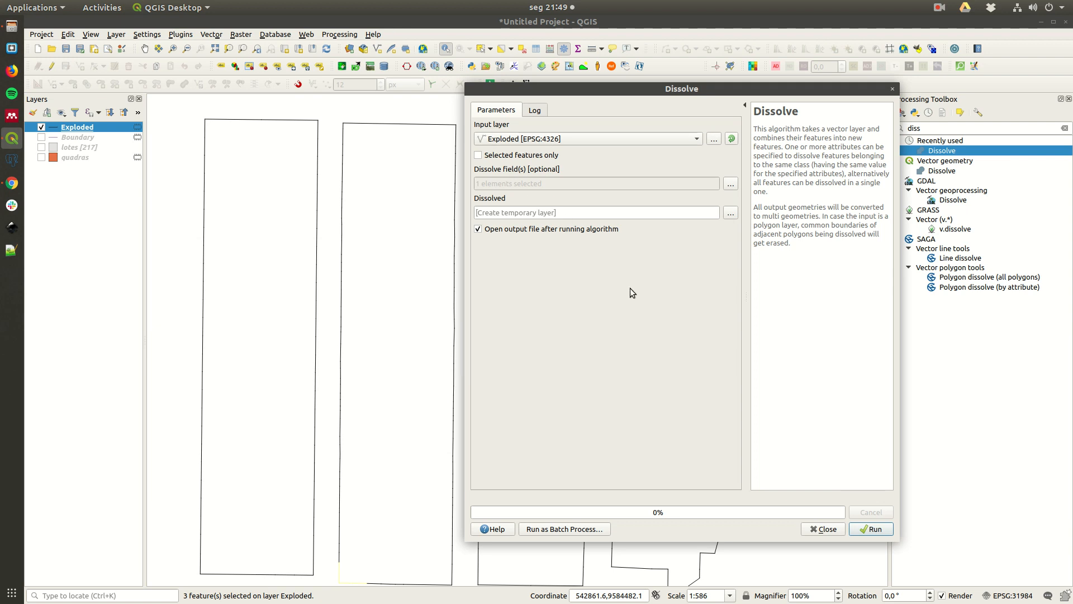
pyautogui.click(78, 128)
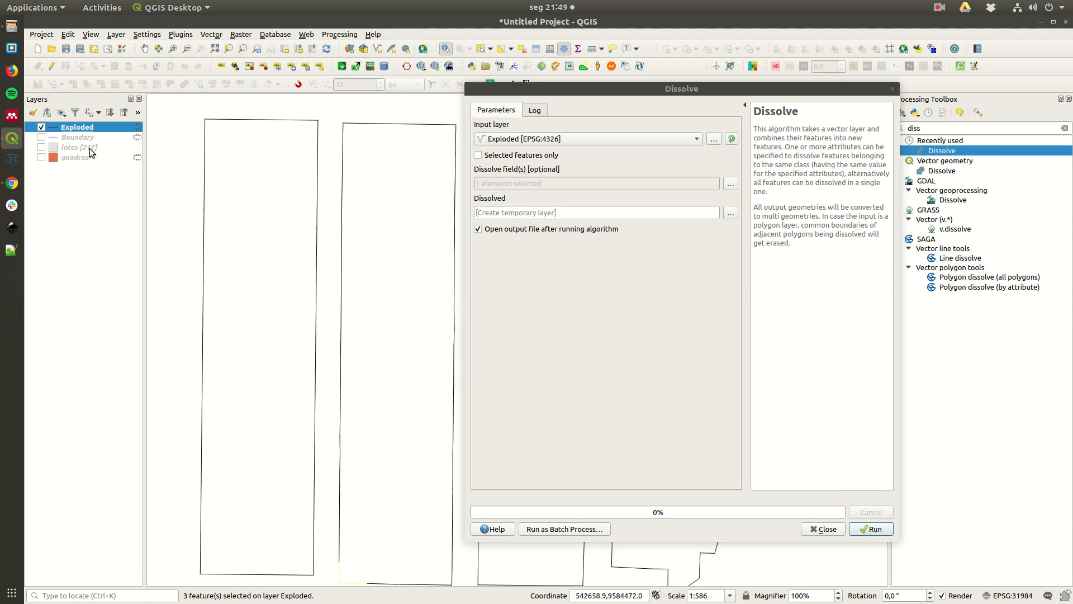
pyautogui.click(626, 357)
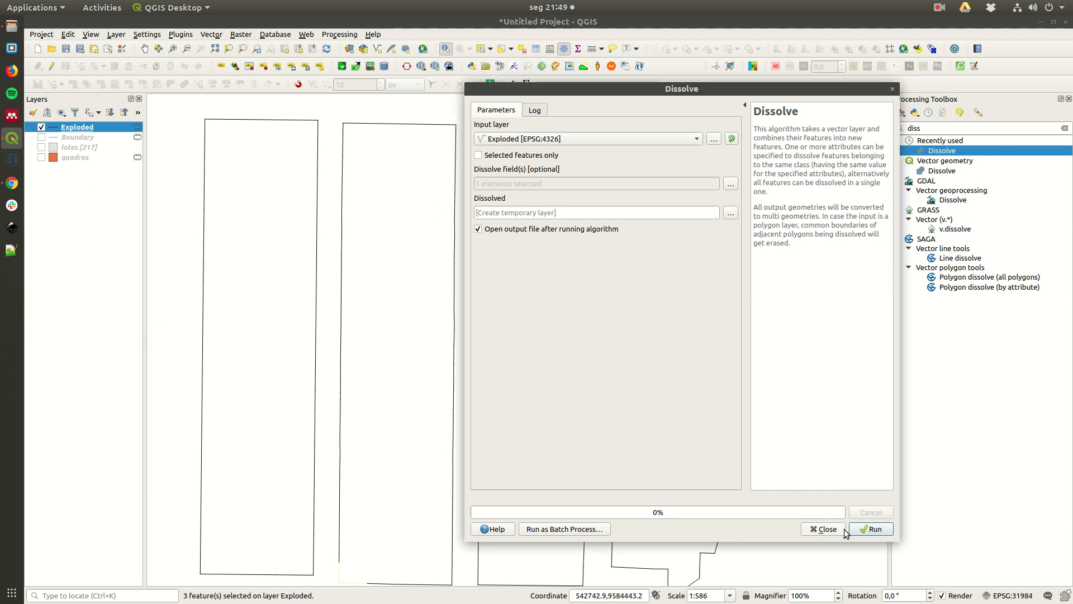
pyautogui.click(870, 529)
# - Hide the Exploded layer and close the Dissolve dialog
pyautogui.click(41, 138)
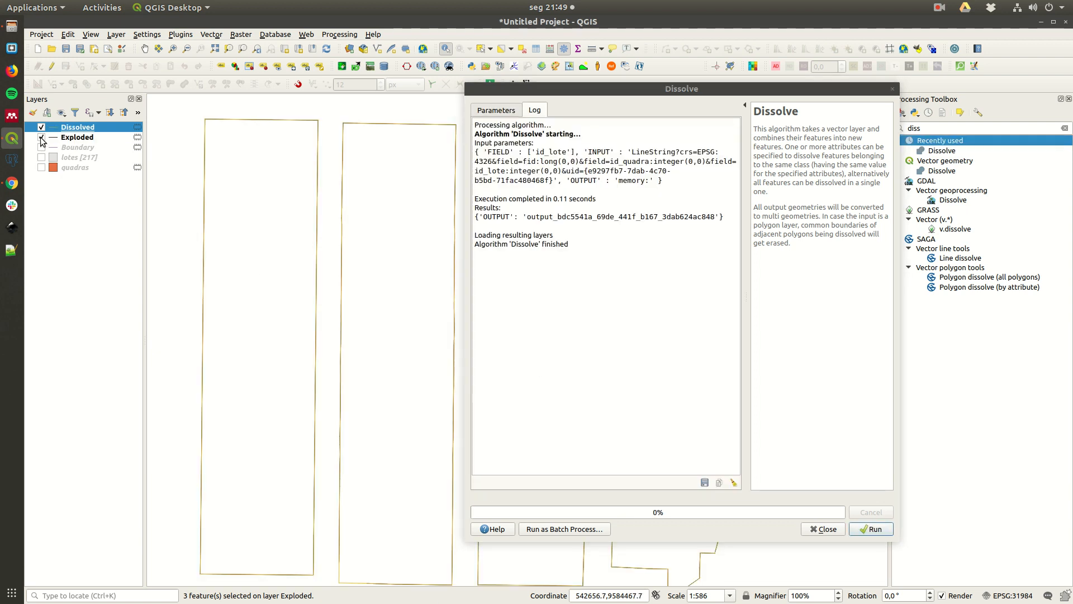
pyautogui.click(42, 138)
pyautogui.rightClick(73, 128)
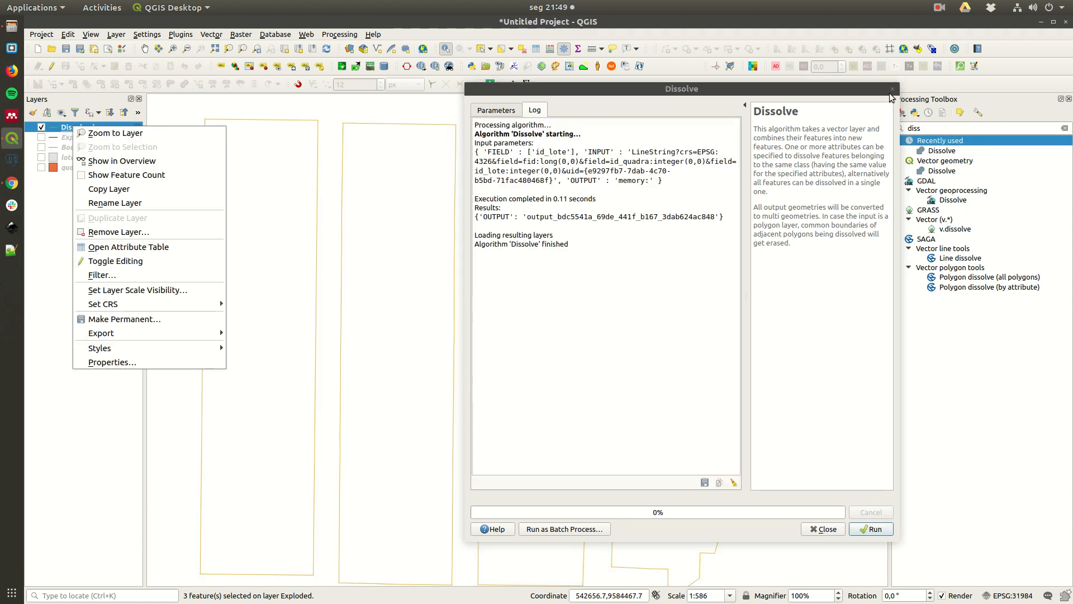
pyautogui.click(893, 89)
pyautogui.click(892, 89)
# - Show the feature count of the Dissolved layer and make the lotes layer visible beneath it
pyautogui.rightClick(99, 126)
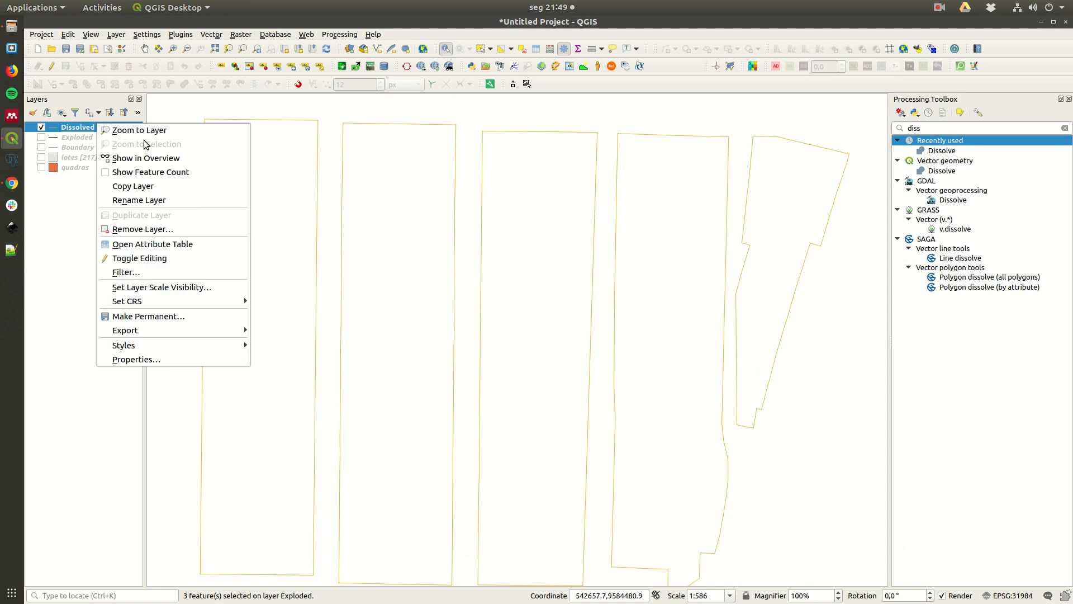
pyautogui.click(146, 172)
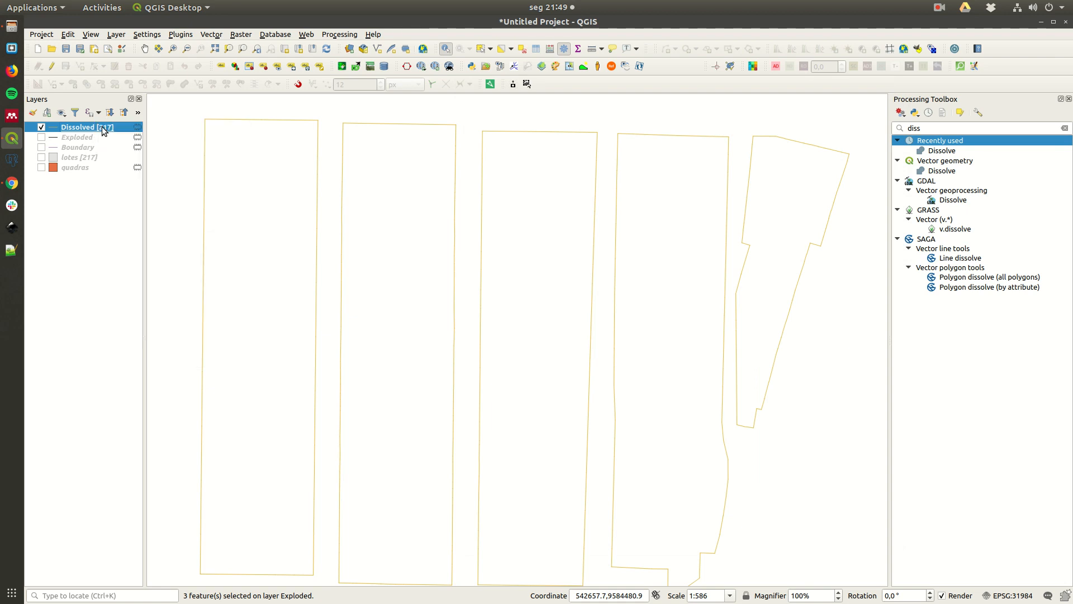
pyautogui.click(78, 158)
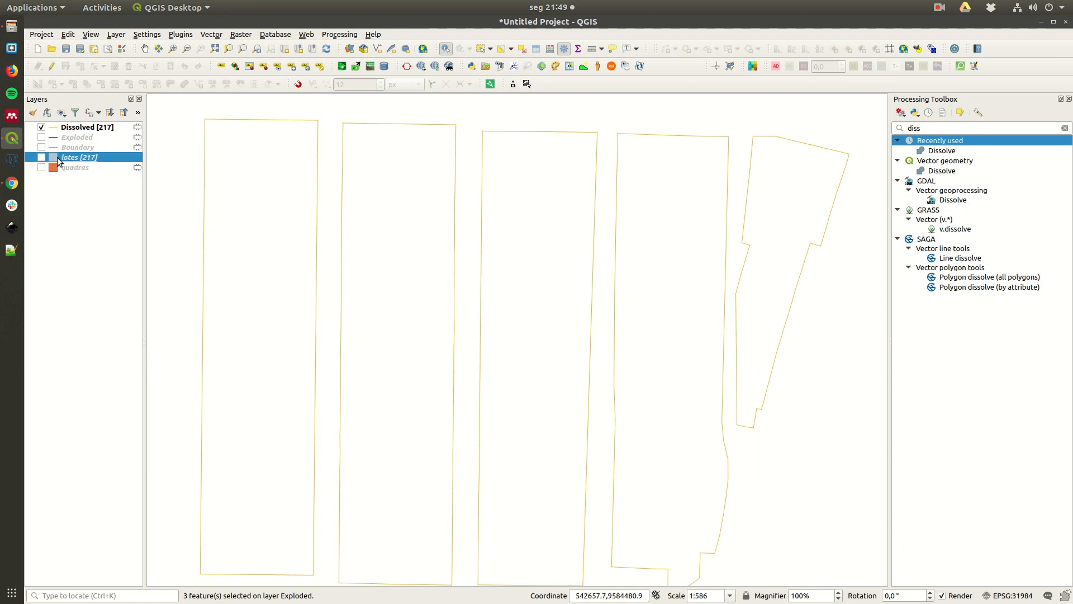
pyautogui.click(41, 157)
# - Identify the Dissolved frontage lines of lots 182 and 183 and inspect their attributes
pyautogui.moveTo(283, 149); pyautogui.dragTo(308, 189)
pyautogui.scroll(2, 311, 157)
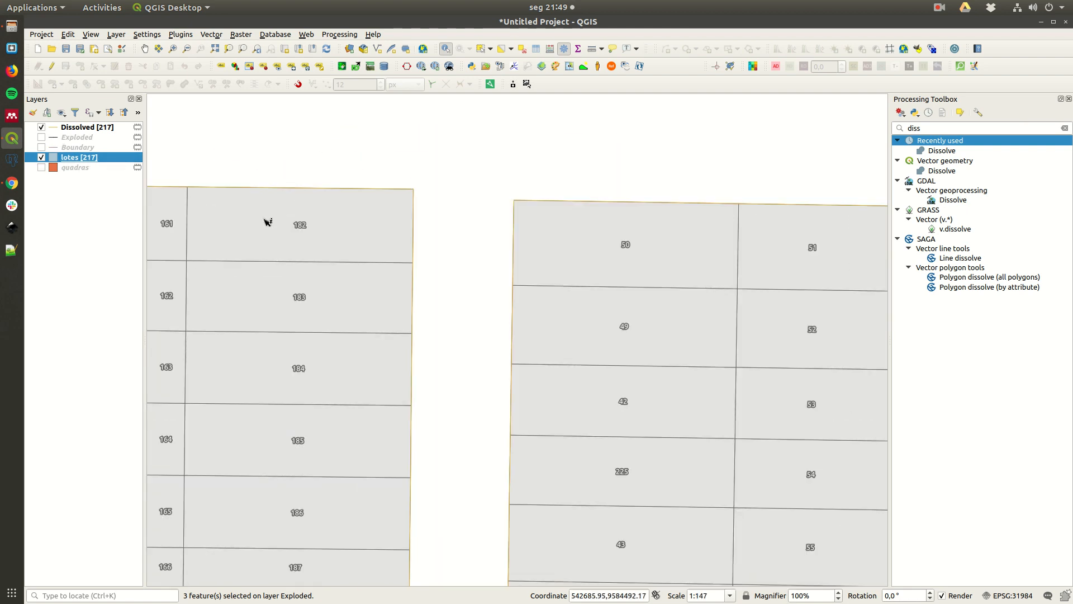
pyautogui.click(345, 193)
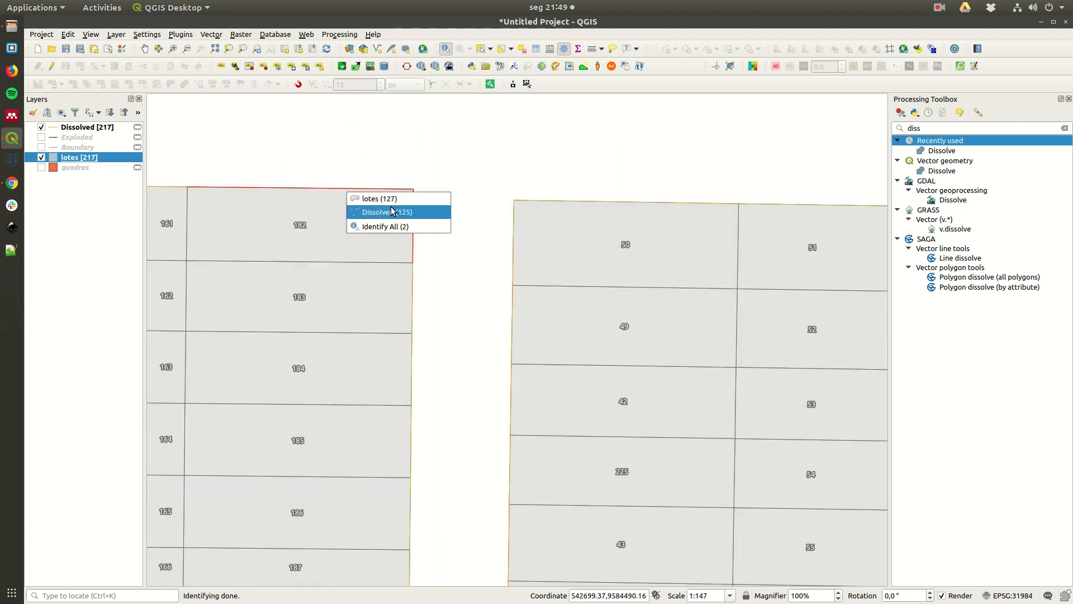
pyautogui.click(463, 167)
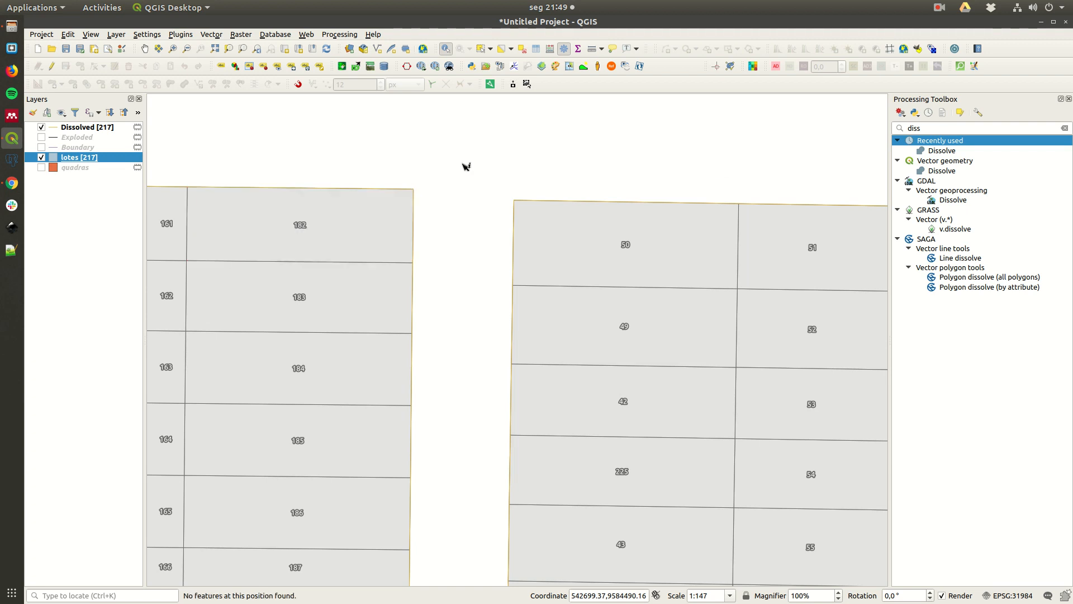
pyautogui.click(418, 195)
pyautogui.click(435, 217)
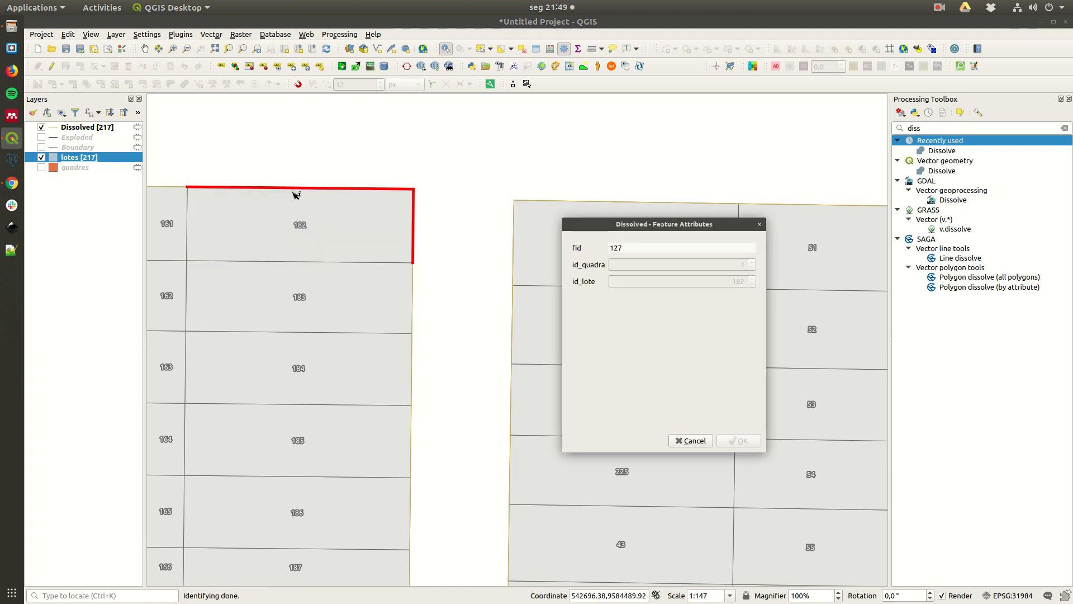
pyautogui.click(416, 293)
pyautogui.click(451, 313)
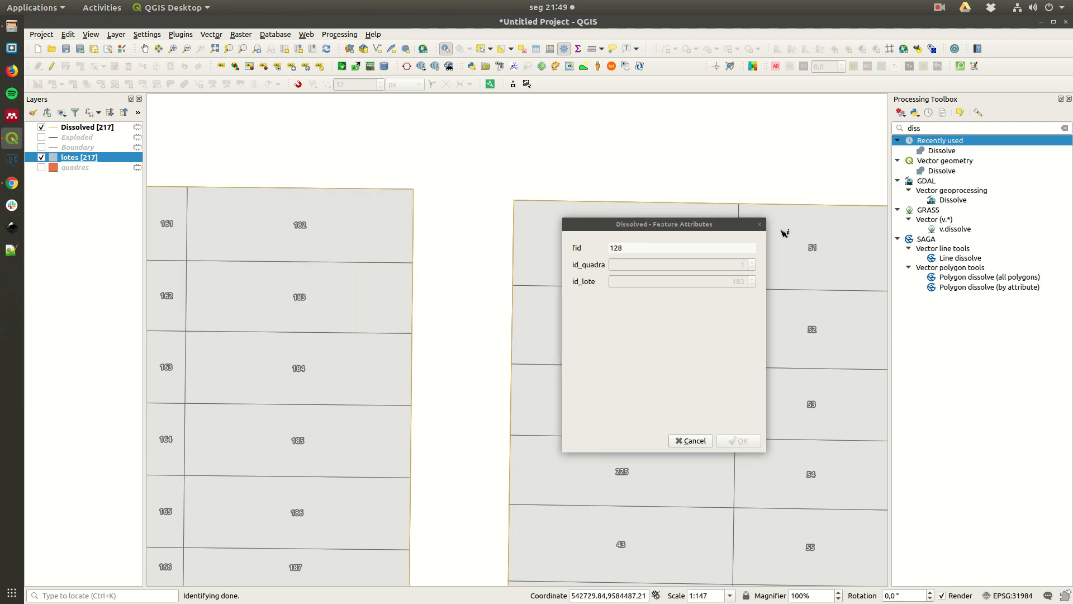
# - Close the feature attribute dialogs and open the attribute table of the Dissolved layer
pyautogui.click(759, 224)
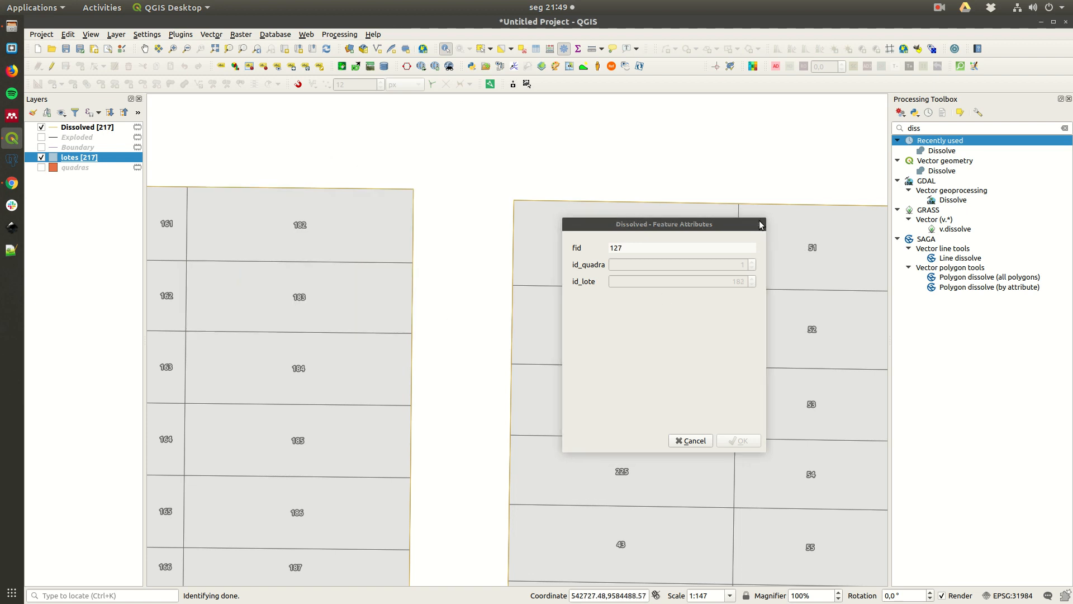
pyautogui.click(759, 224)
pyautogui.scroll(-2, 480, 204)
pyautogui.scroll(-1, 354, 206)
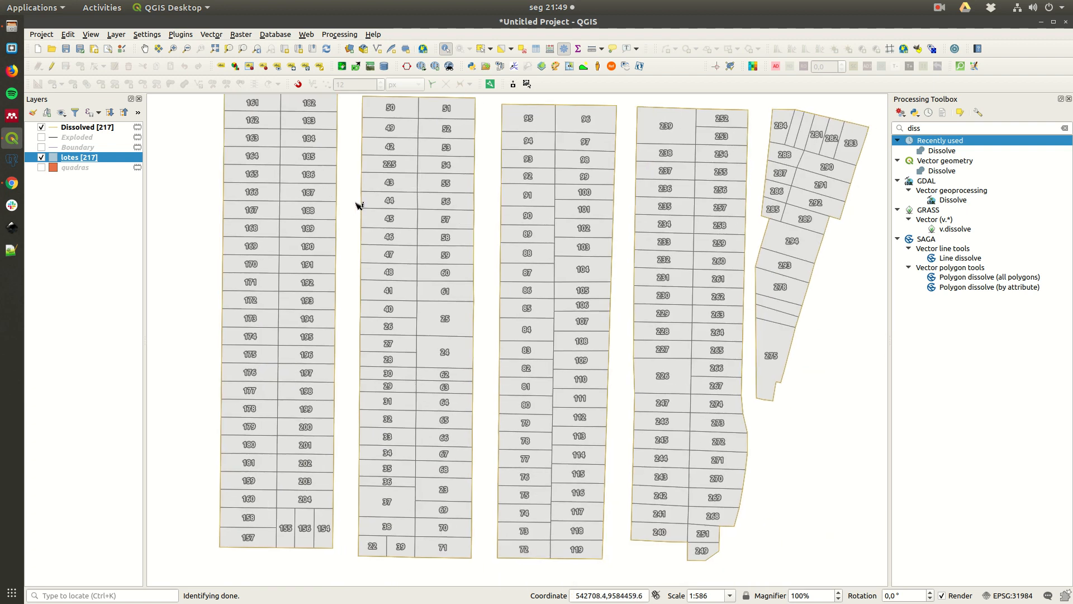
pyautogui.rightClick(88, 129)
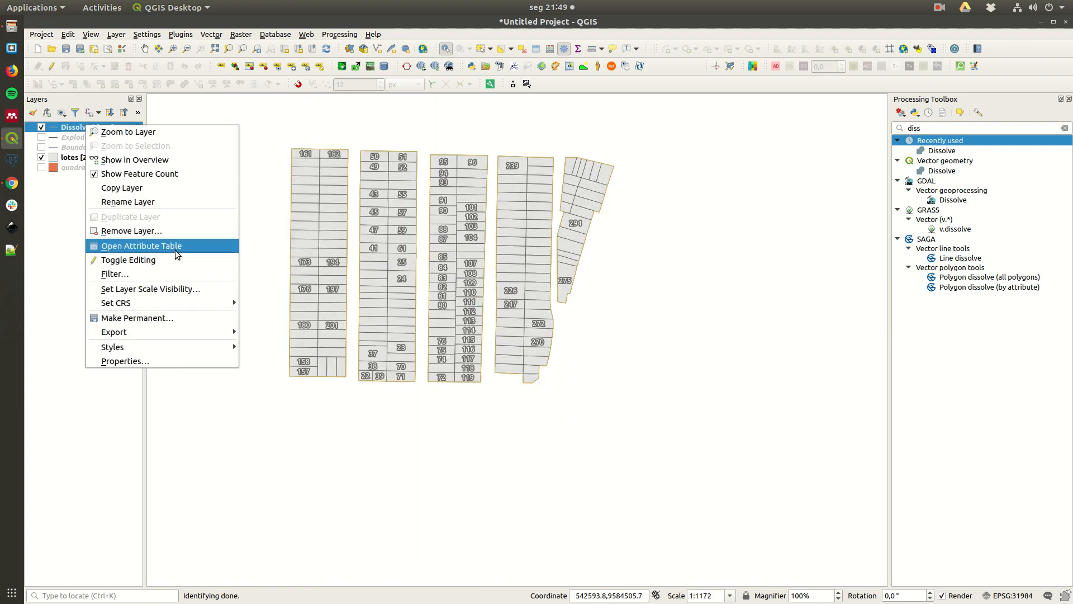
pyautogui.click(171, 244)
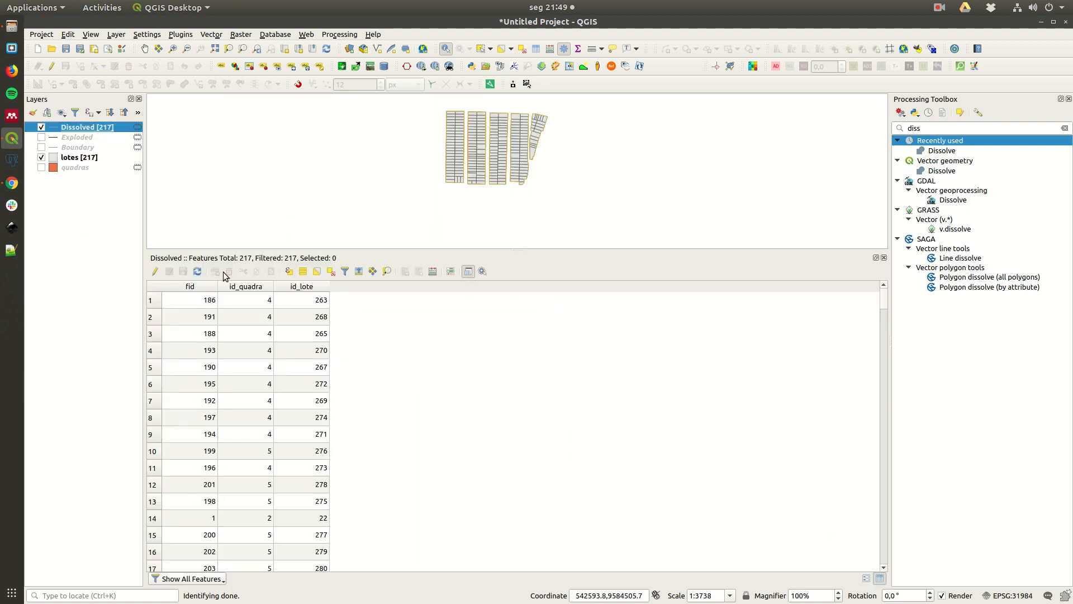
# - Enable editing and define a new calculated field named testada, of type Decimal number (decimal), with precision 2
pyautogui.click(155, 271)
pyautogui.click(434, 272)
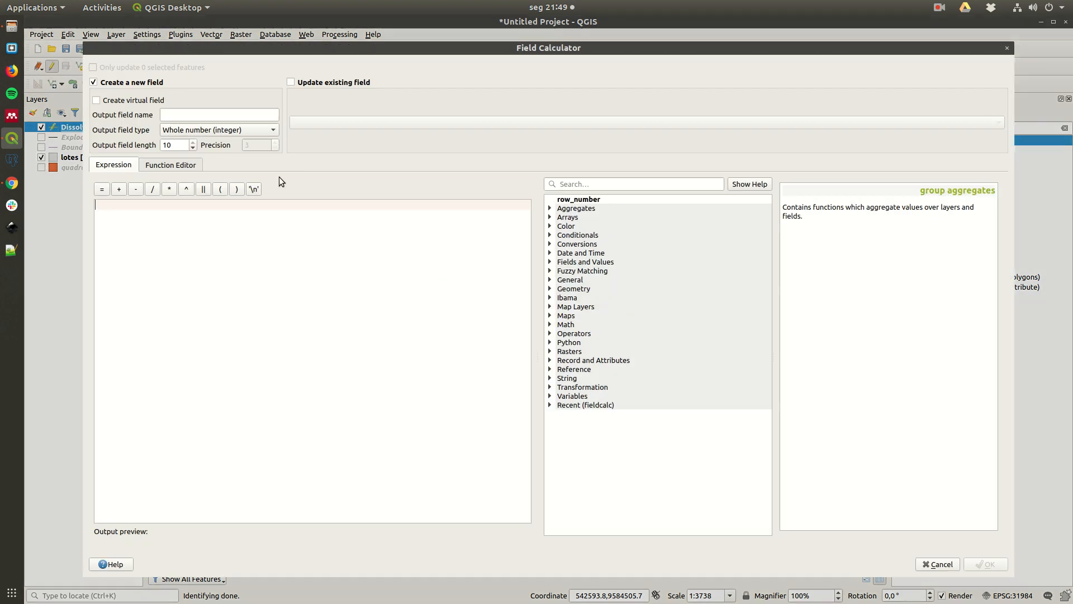
pyautogui.click(232, 115)
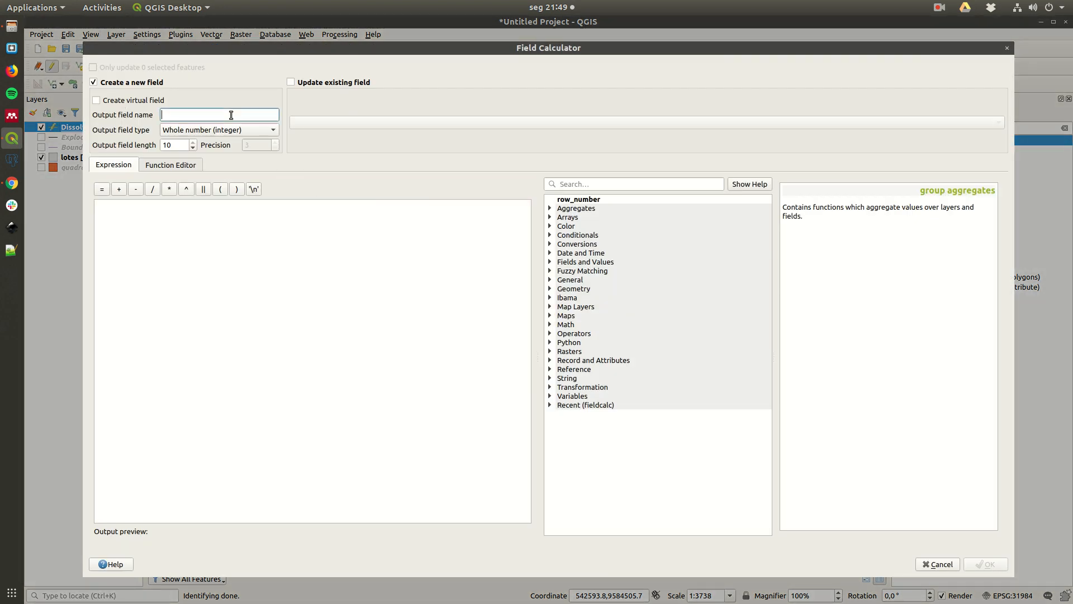
pyautogui.write('testada')
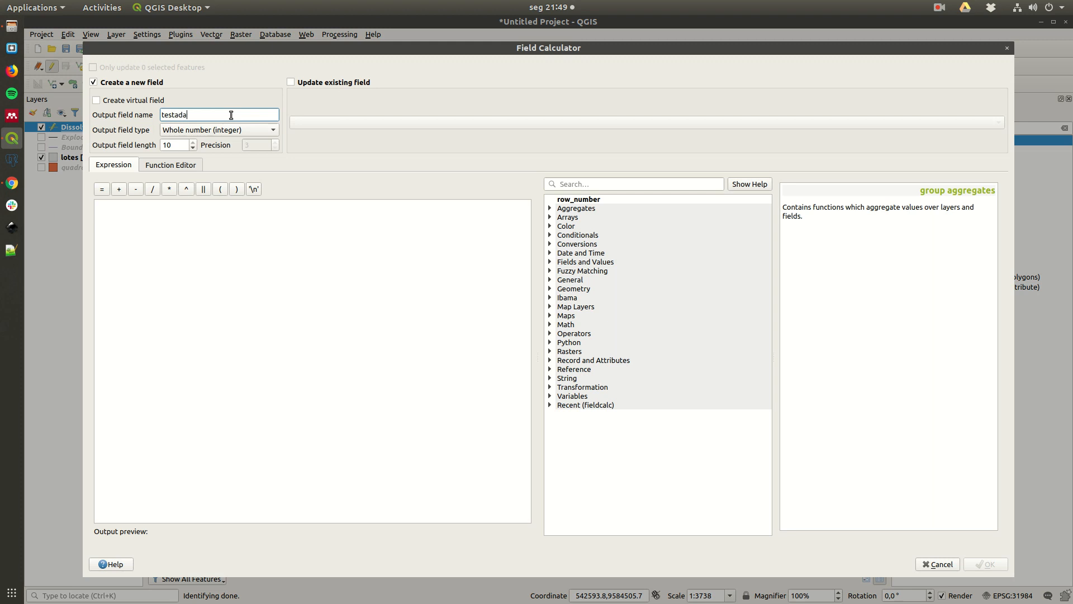
pyautogui.click(209, 132)
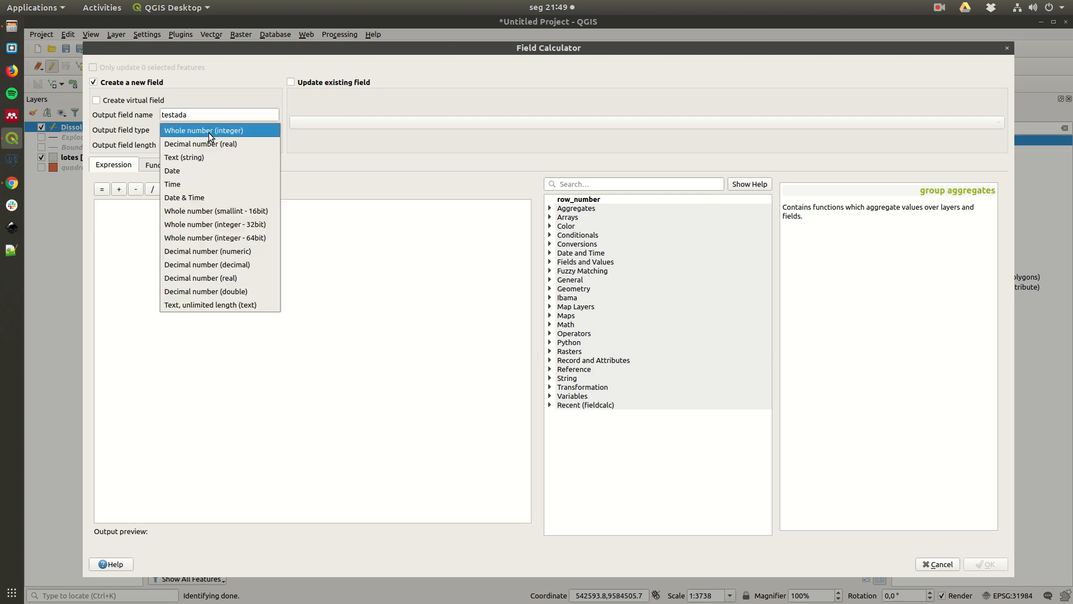
pyautogui.click(229, 263)
pyautogui.press('Tab')
pyautogui.press('Tab')
pyautogui.write('2')
# - Fill the testada field with the $length expression, then save the layer edits and turn off editing
pyautogui.click(169, 203)
pyautogui.click(622, 182)
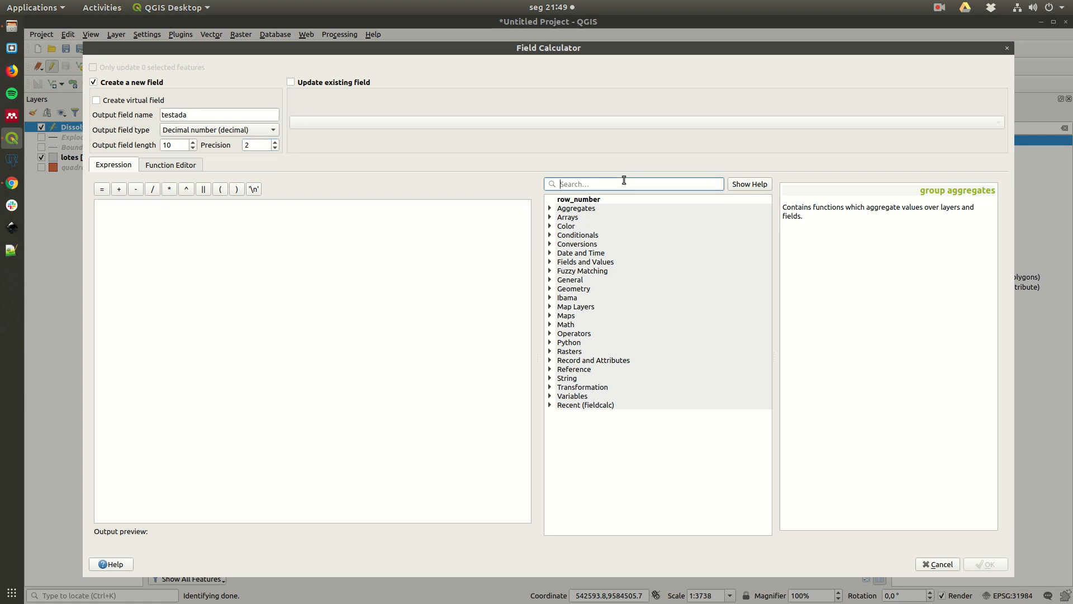
pyautogui.write('len')
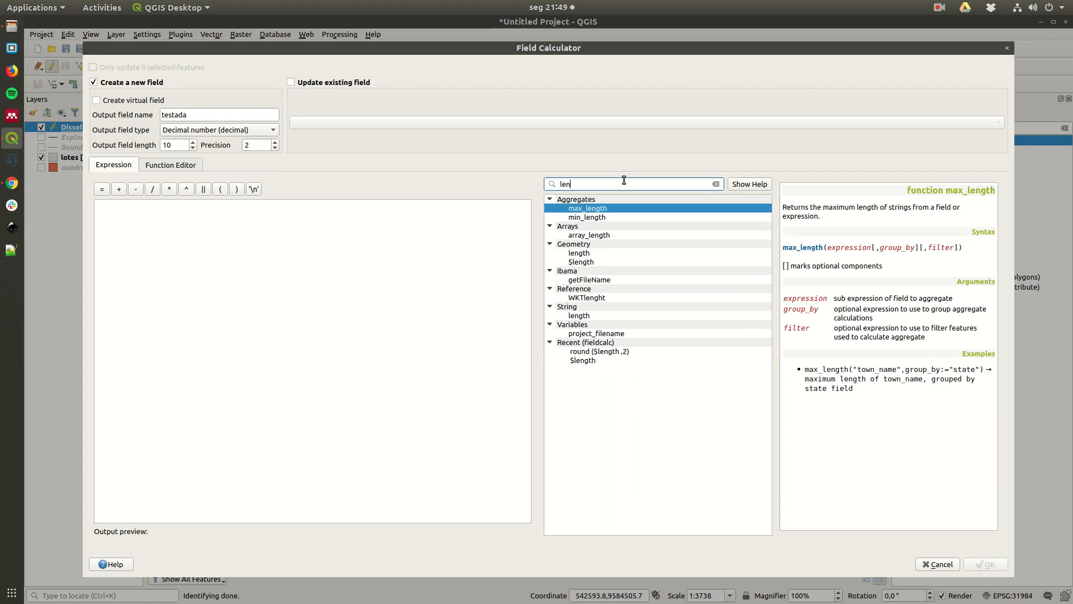
pyautogui.doubleClick(584, 361)
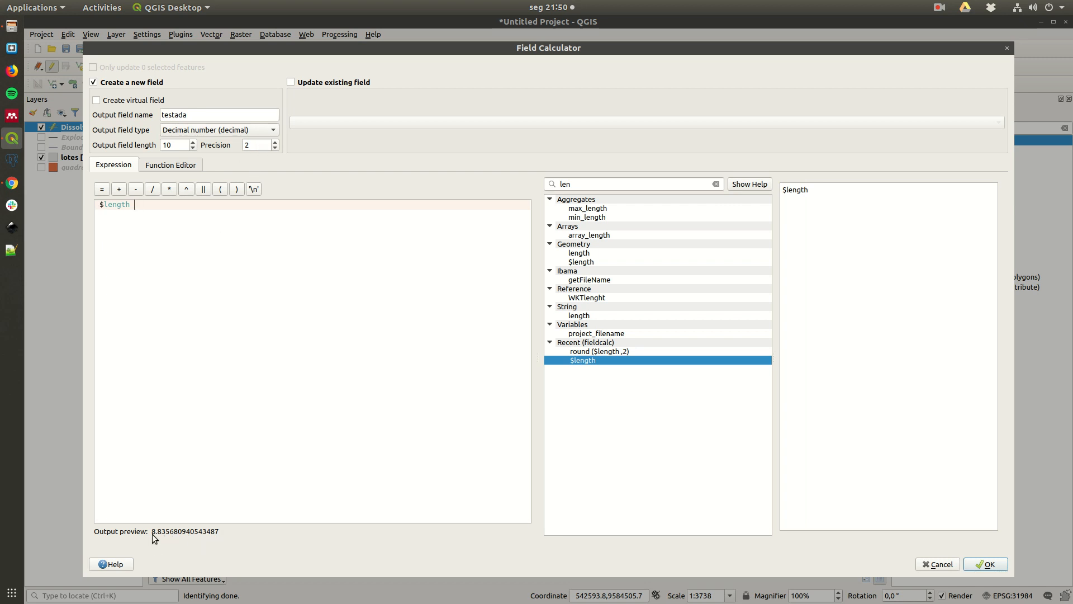
pyautogui.click(972, 564)
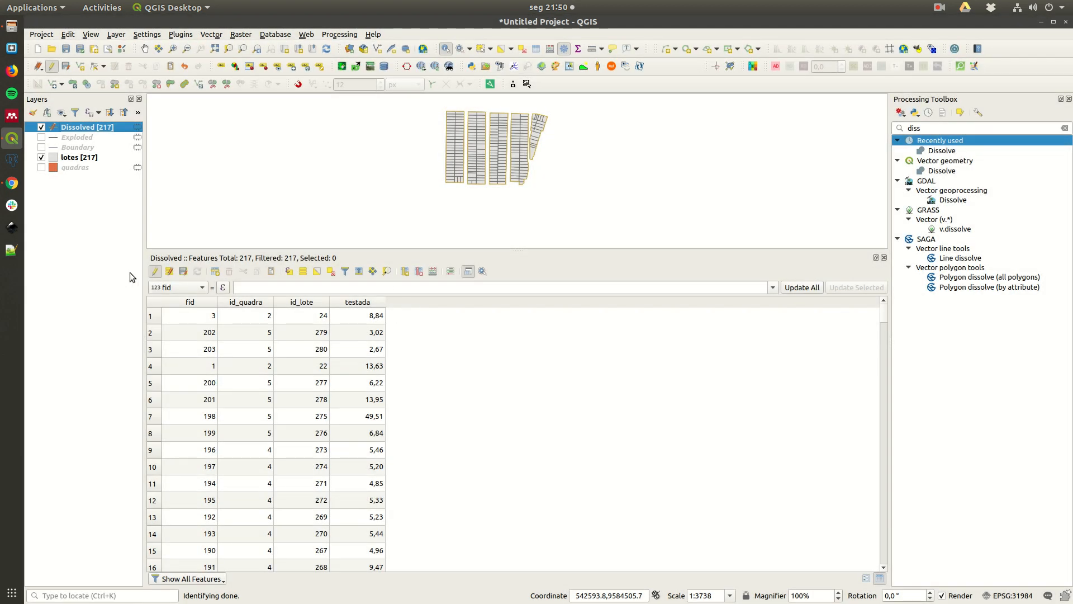
pyautogui.click(182, 272)
pyautogui.click(154, 271)
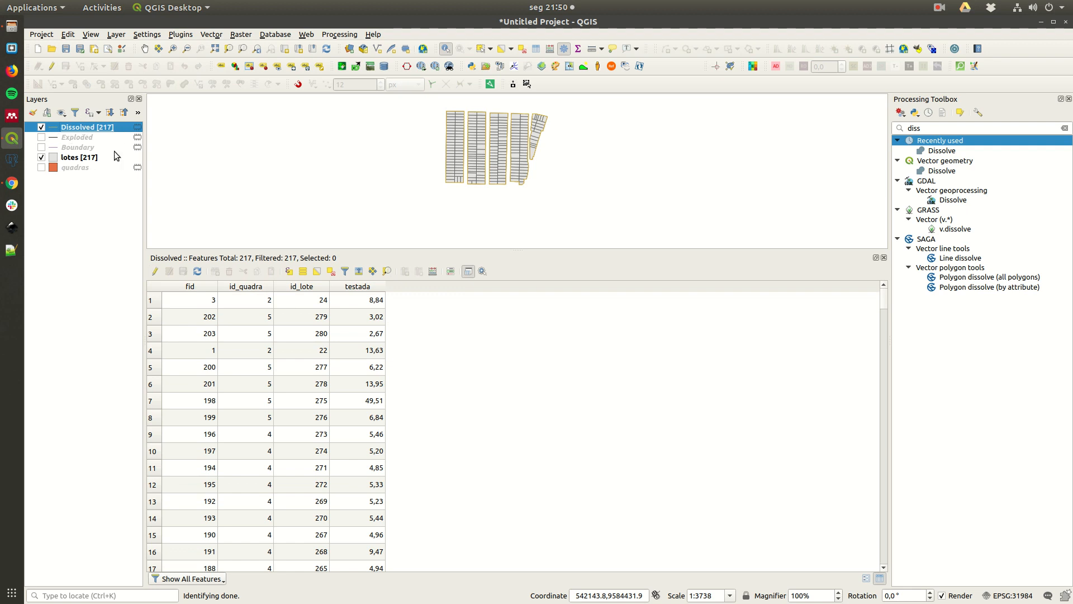
# - Sort the Dissolved table by testada in ascending order, select the first row and inspect that lot's frontage on the map
pyautogui.click(357, 287)
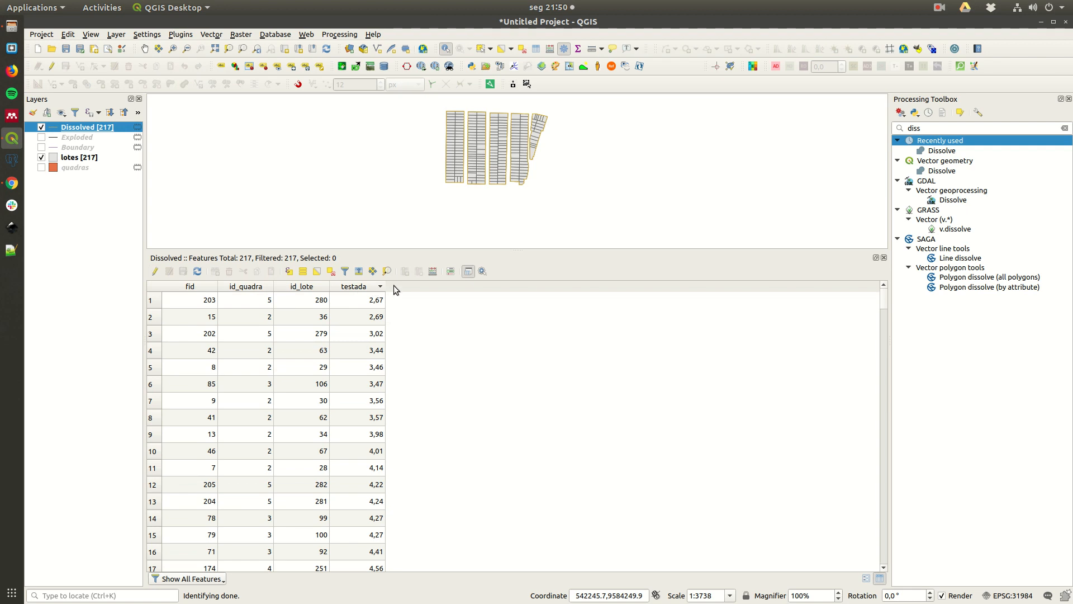
pyautogui.click(156, 308)
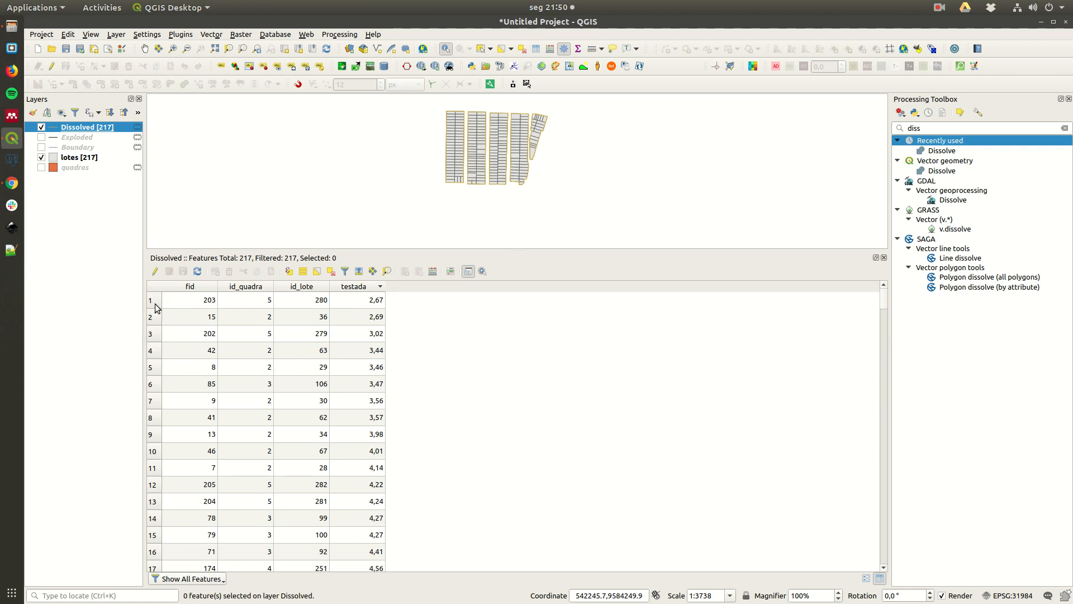
pyautogui.click(155, 303)
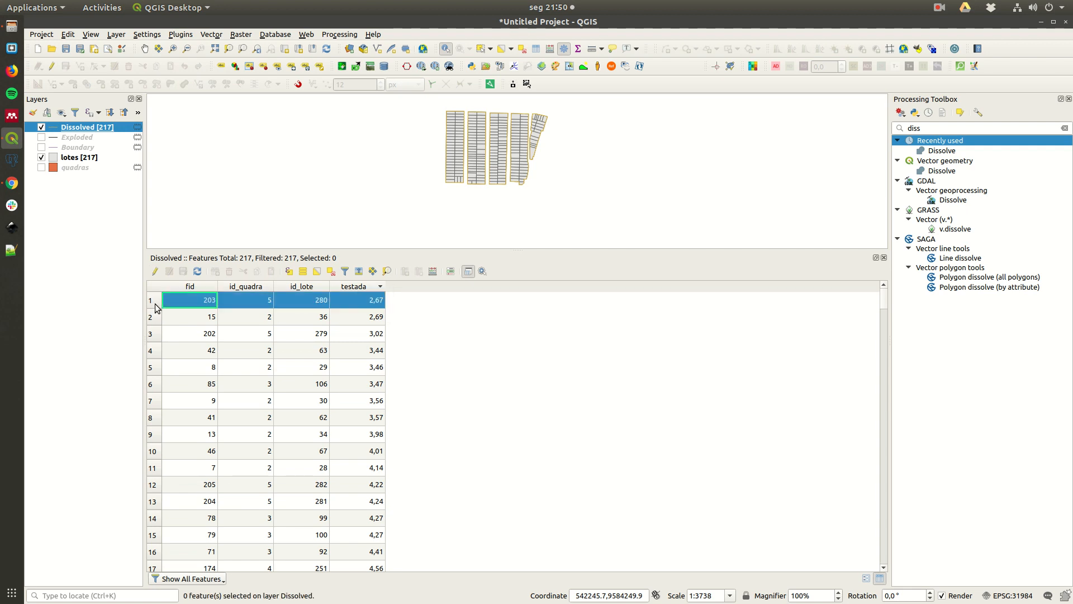
pyautogui.click(387, 272)
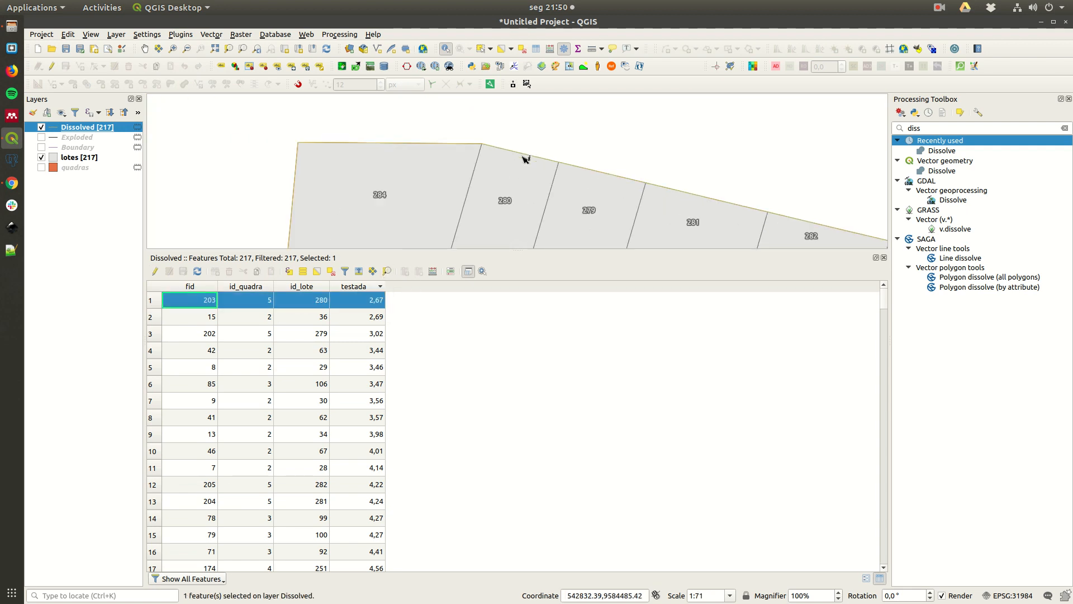
pyautogui.moveTo(547, 189); pyautogui.dragTo(550, 103)
pyautogui.scroll(-1, 537, 124)
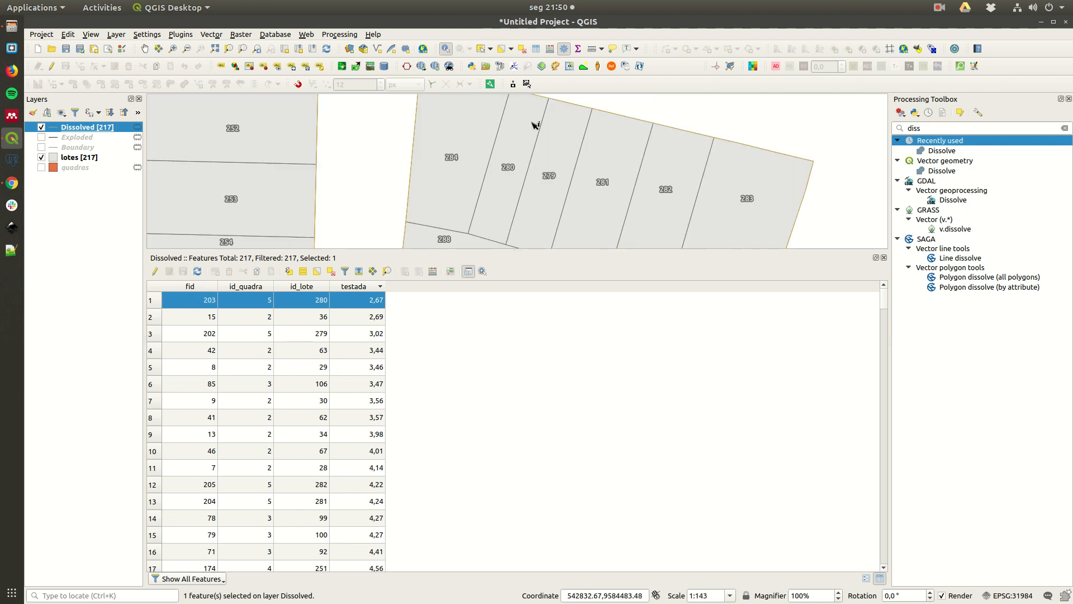
pyautogui.scroll(-1, 537, 124)
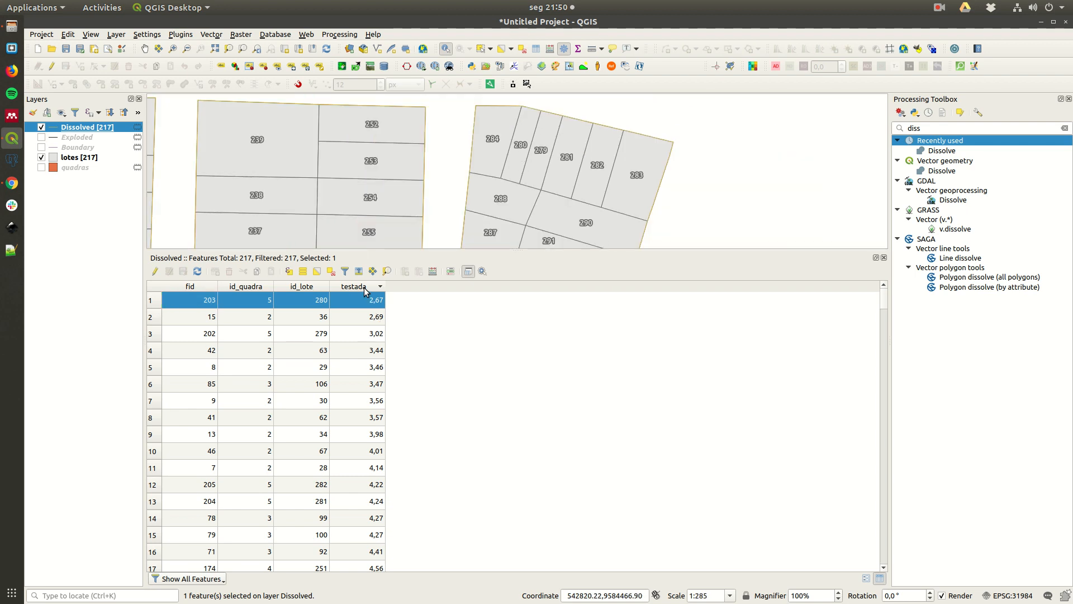
# - Sort the table by testada in descending order, select the first row and inspect that lot's frontage in an enlarged map area
pyautogui.click(364, 288)
pyautogui.click(163, 296)
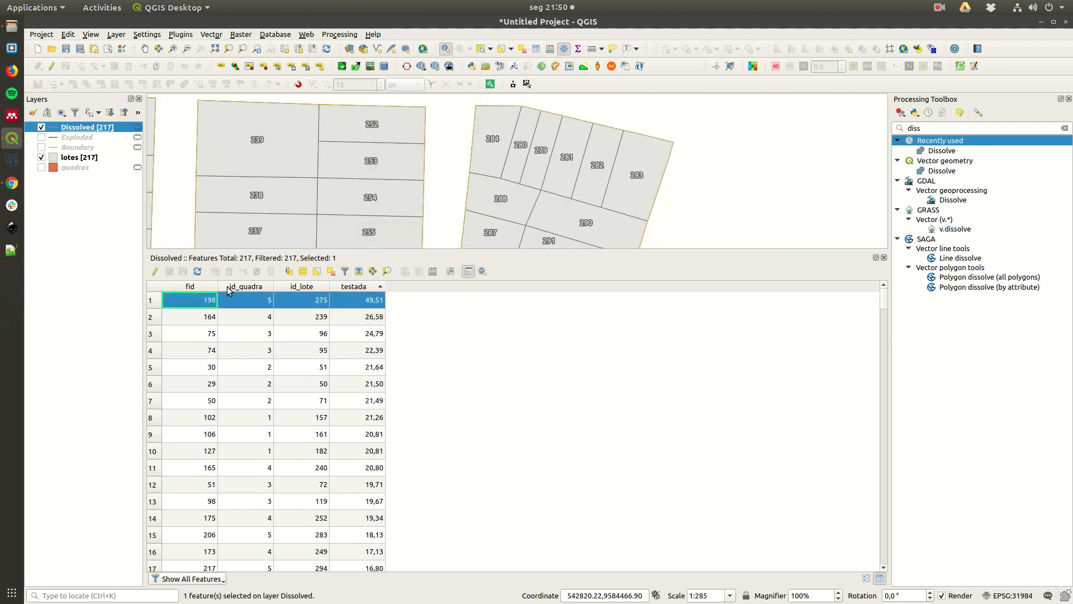
pyautogui.click(387, 271)
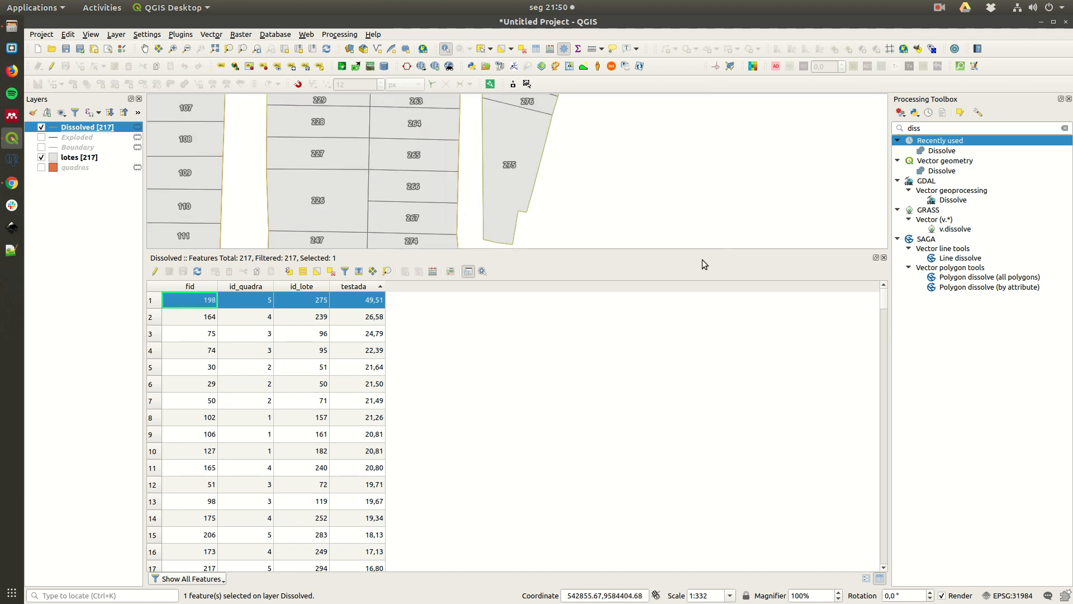
pyautogui.moveTo(677, 251); pyautogui.dragTo(704, 414)
pyautogui.scroll(-1, 507, 285)
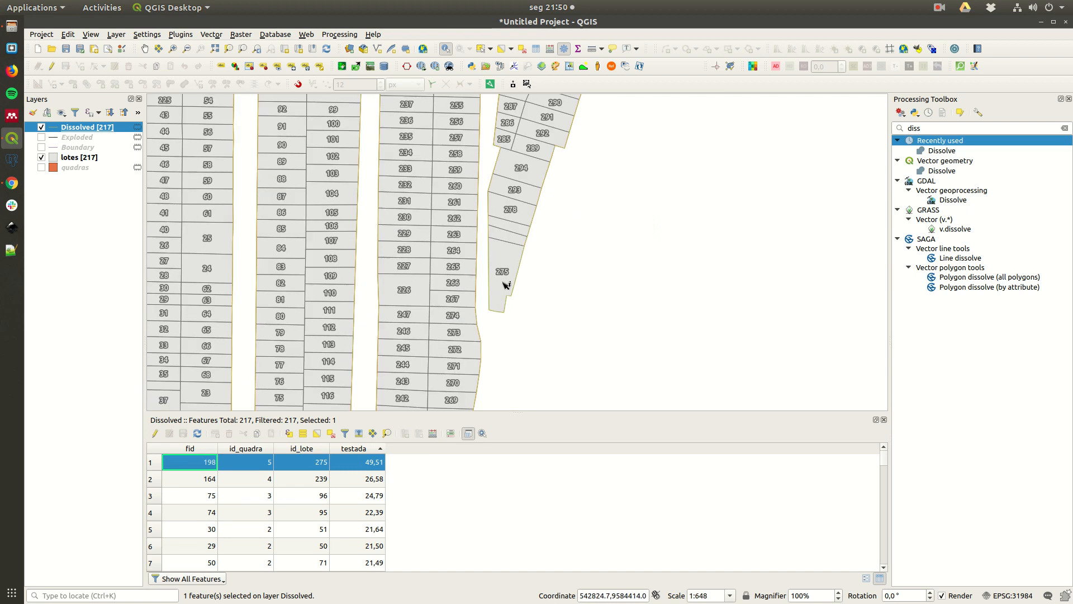
pyautogui.scroll(-1, 462, 261)
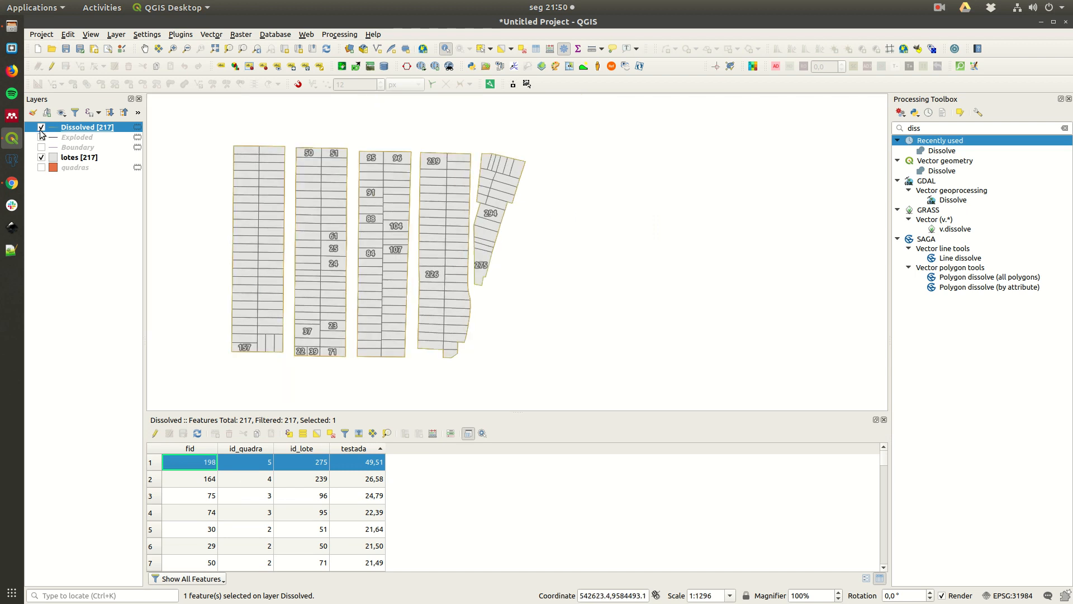
# - Identify the Dissolved frontage line of corner lot 283 and check its attributes
pyautogui.scroll(2, 492, 146)
pyautogui.scroll(1, 328, 190)
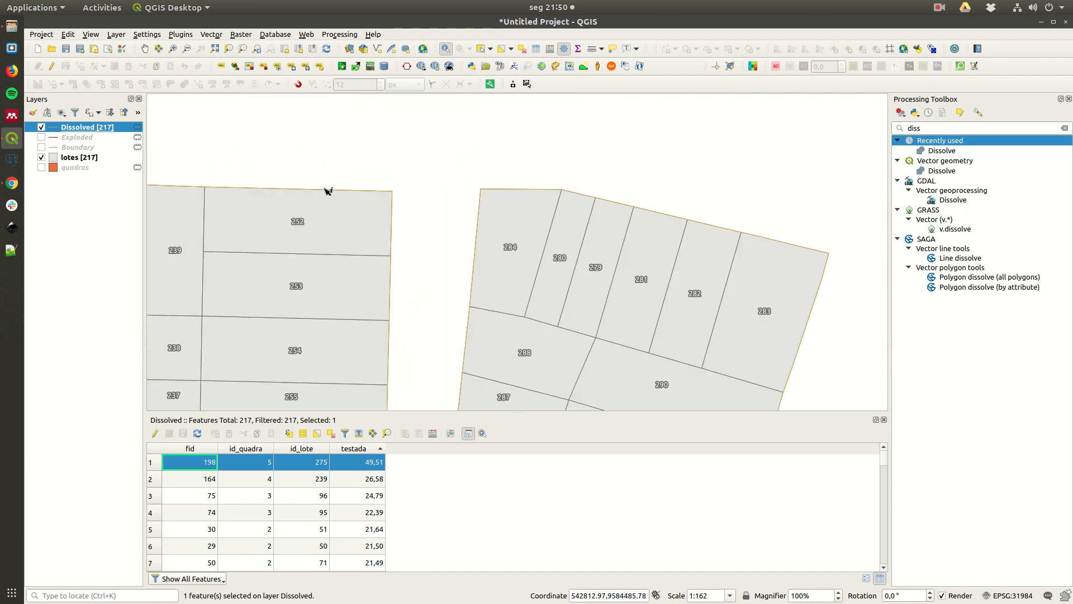
pyautogui.moveTo(384, 191); pyautogui.dragTo(203, 106)
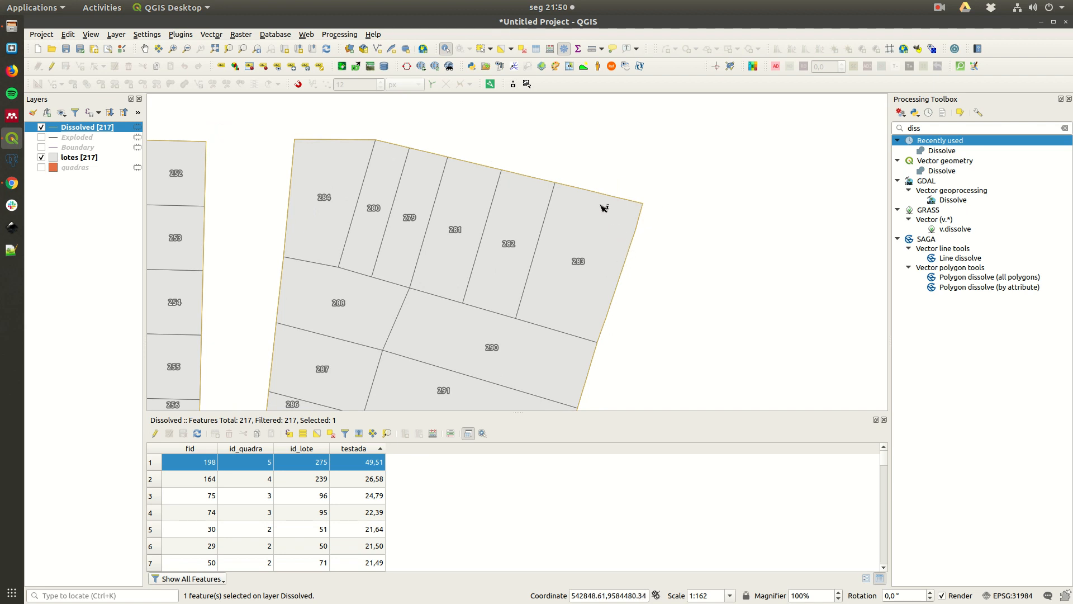
pyautogui.moveTo(631, 258); pyautogui.dragTo(534, 257)
pyautogui.click(547, 256)
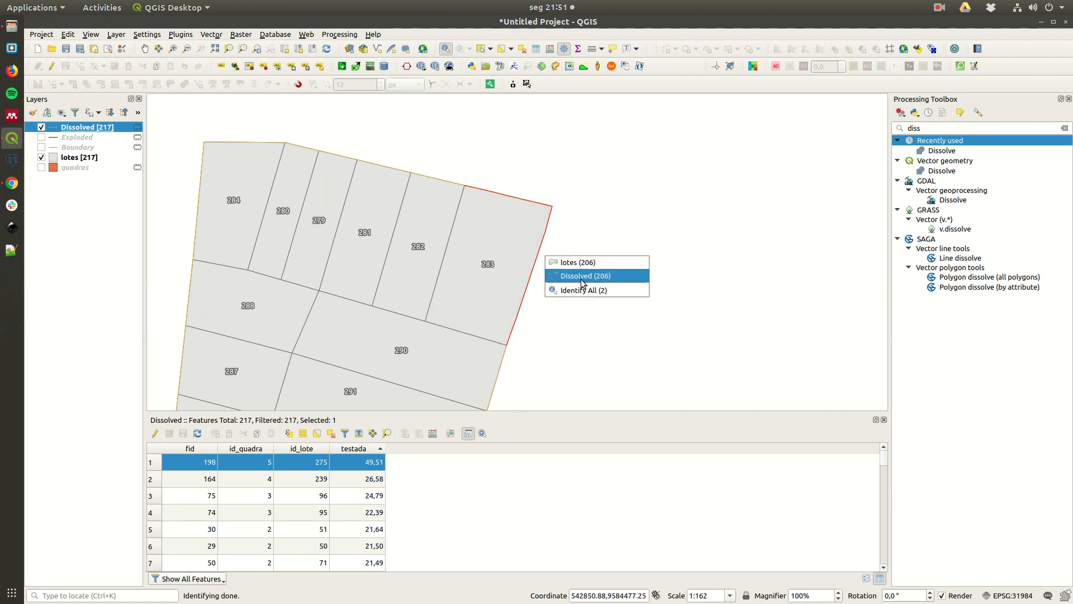
pyautogui.click(584, 277)
pyautogui.click(759, 224)
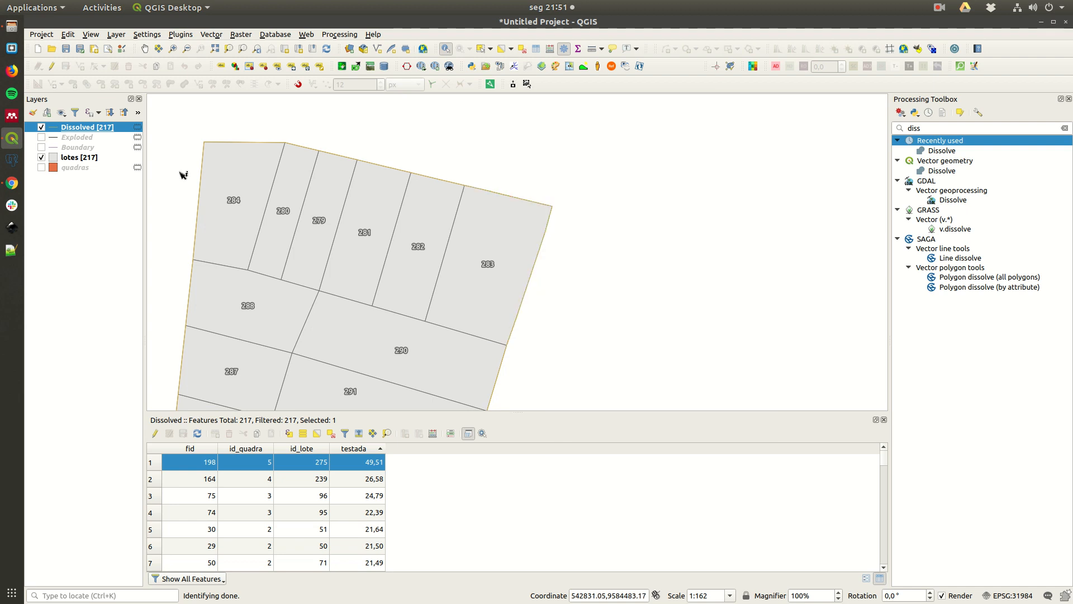
# - Switch to Chrome to view the e-mail's pontos_.png attachment and the image after it, and return to QGIS
pyautogui.click(11, 185)
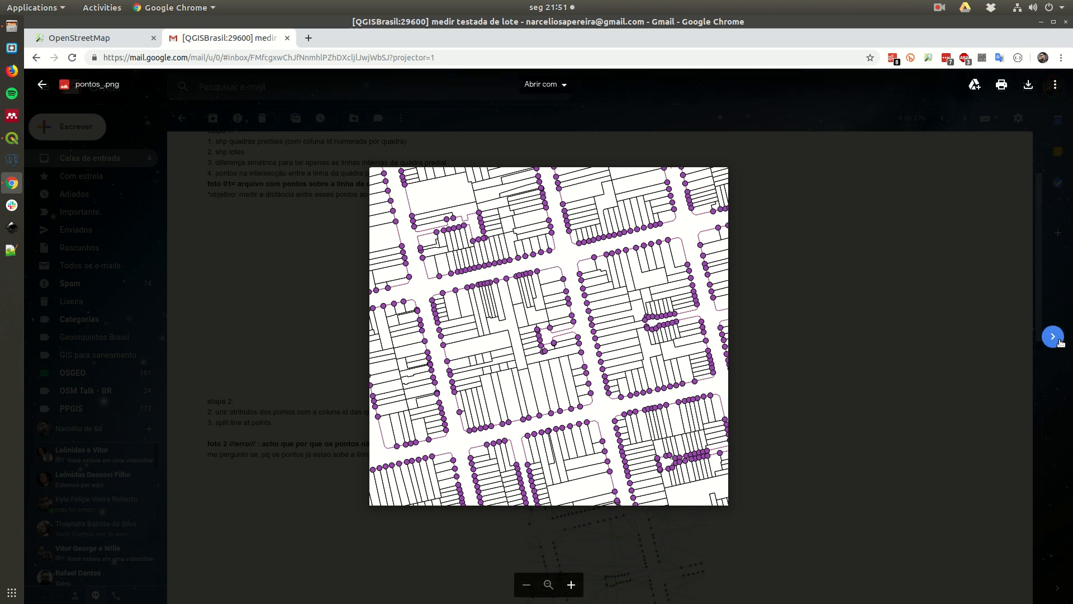
pyautogui.click(1053, 336)
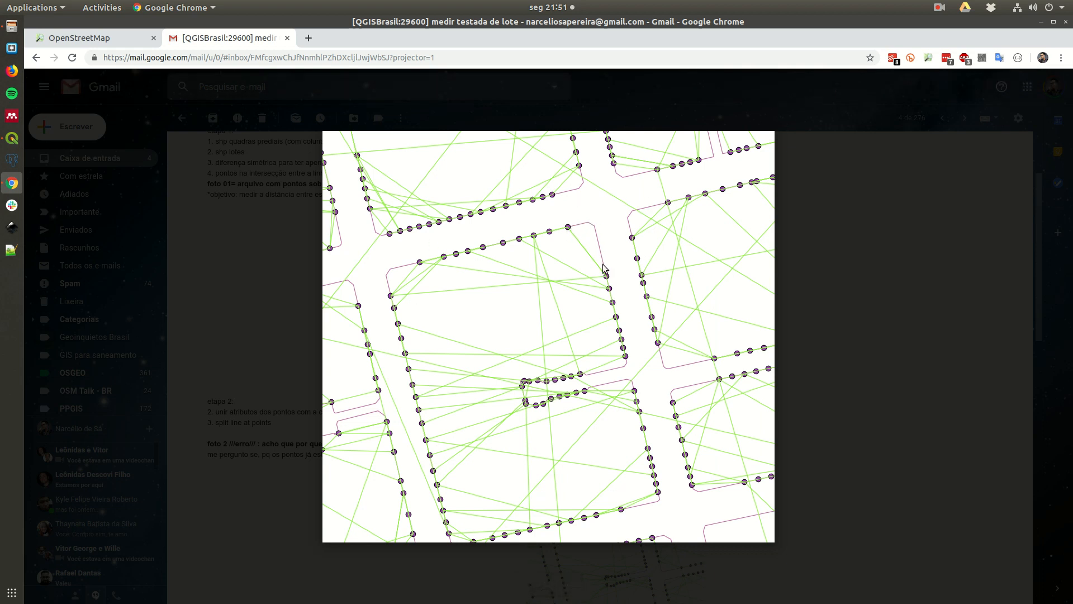
pyautogui.click(21, 143)
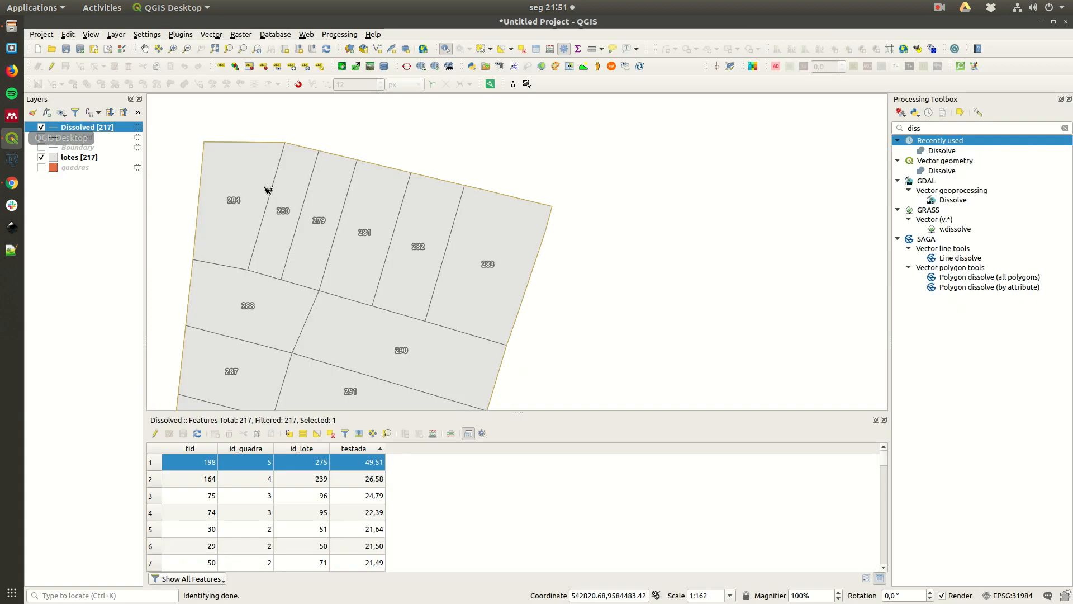
# - Identify the Dissolved frontage lines of lots 283 and 282 and inspect their testada values
pyautogui.click(540, 207)
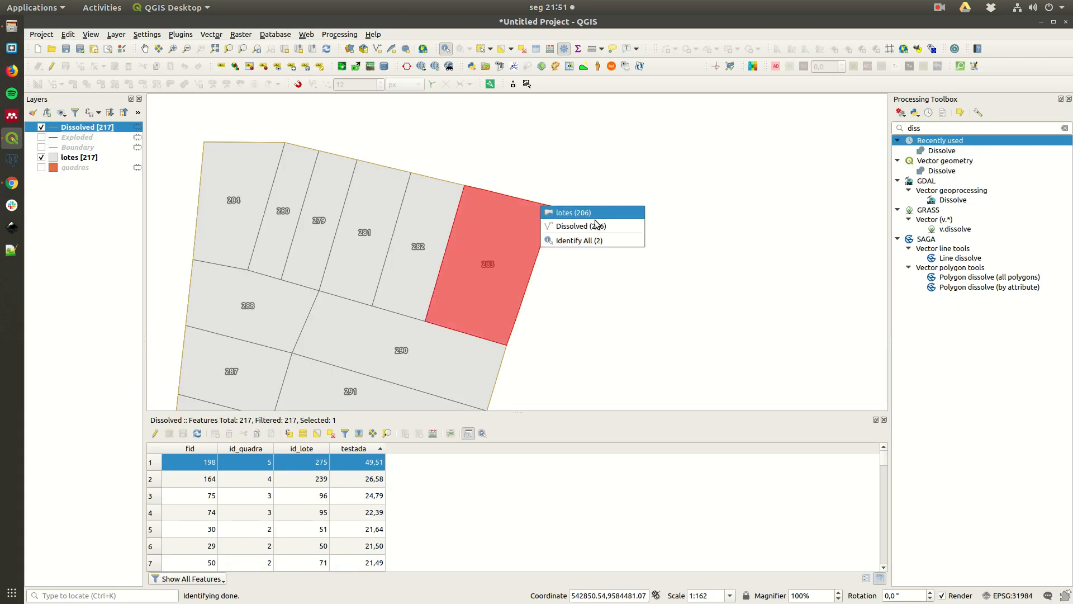
pyautogui.click(592, 228)
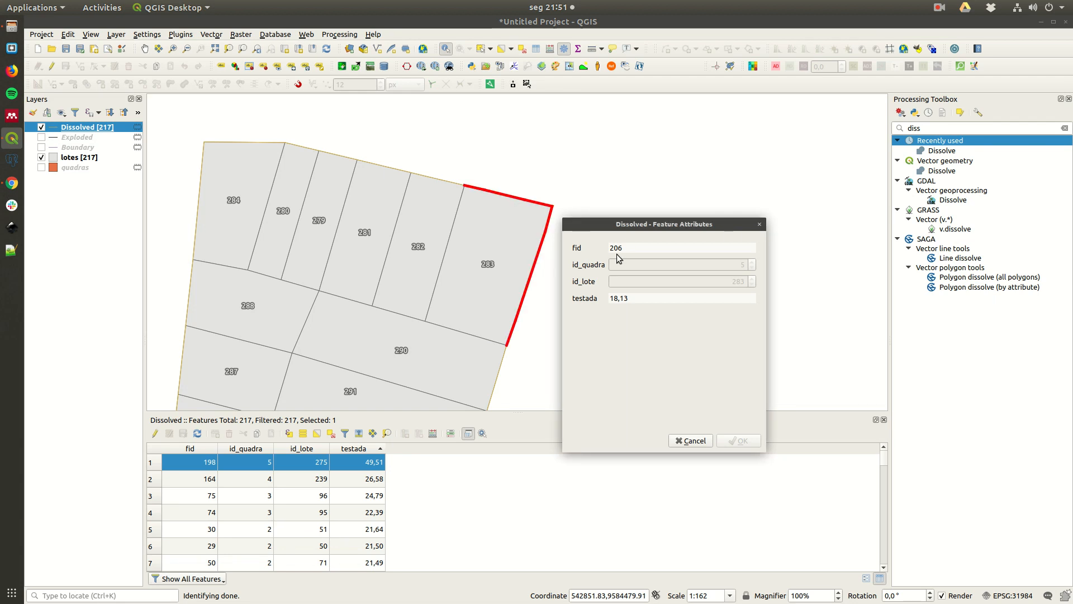
pyautogui.click(759, 224)
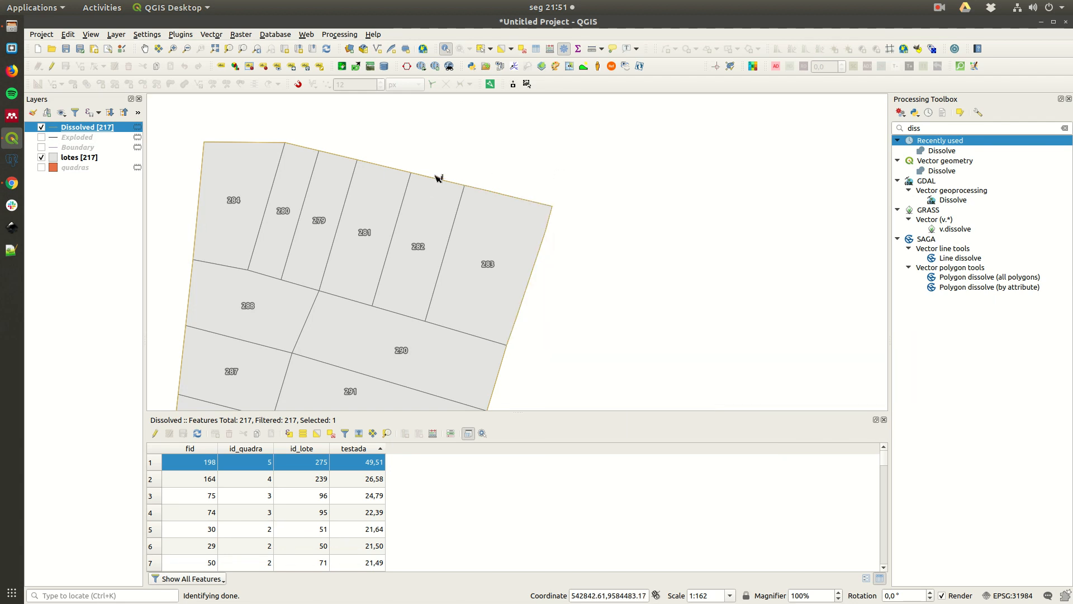
pyautogui.click(439, 178)
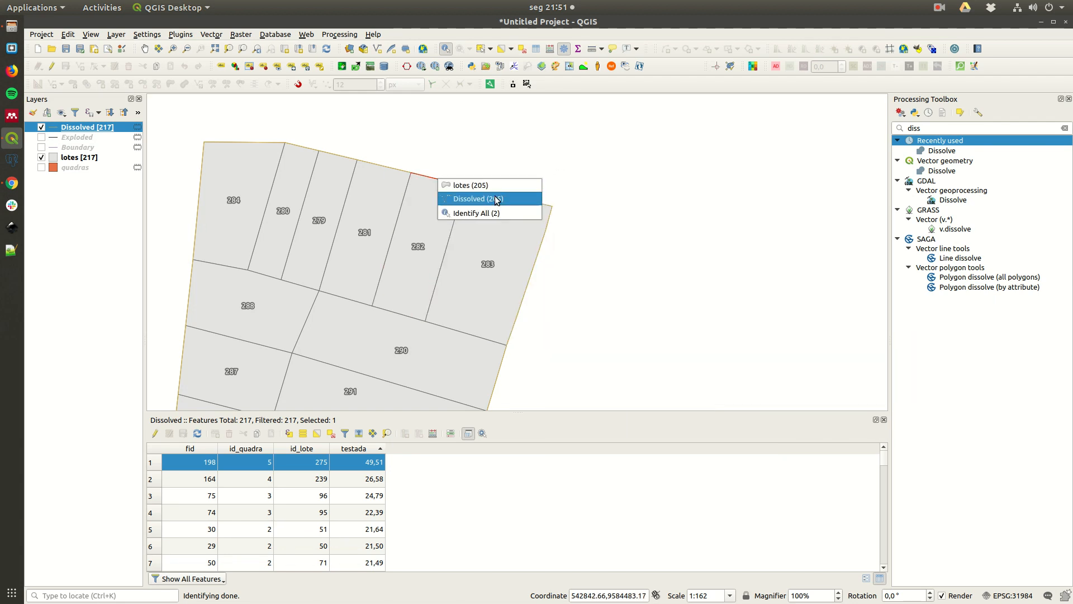
pyautogui.click(496, 200)
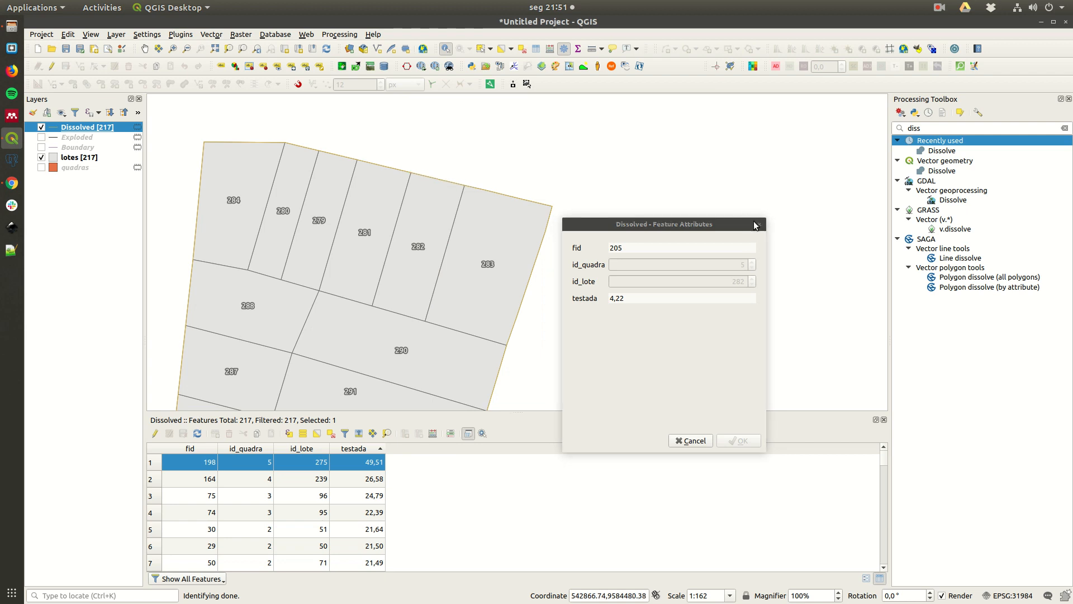
# - Close the Dissolved feature attributes form and attribute table, and review the frontage lines across all the lot blocks
pyautogui.click(756, 225)
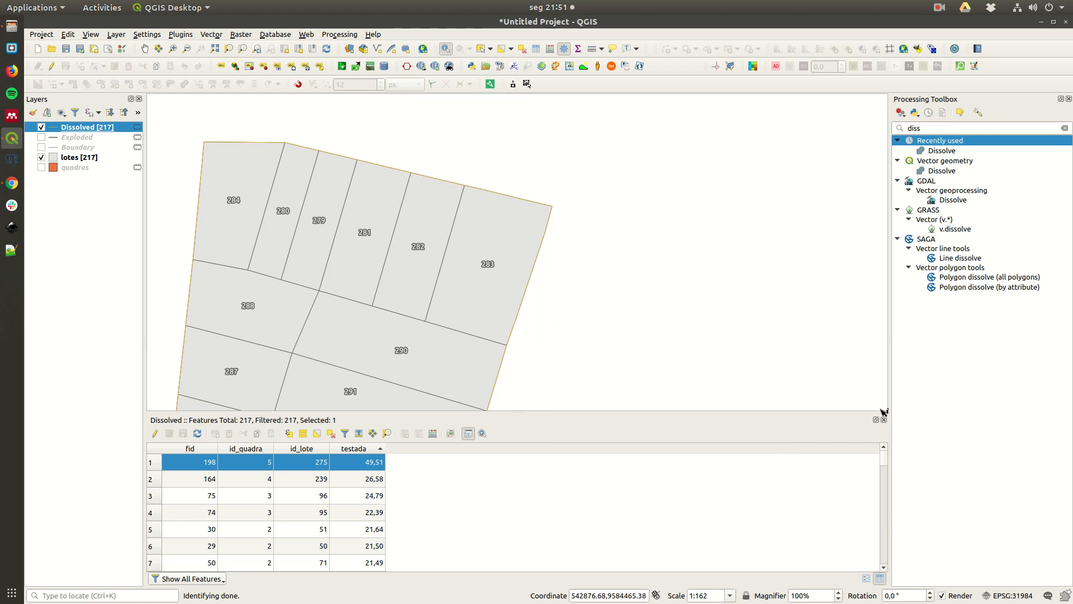
pyautogui.scroll(1, 578, 318)
pyautogui.scroll(-3, 578, 318)
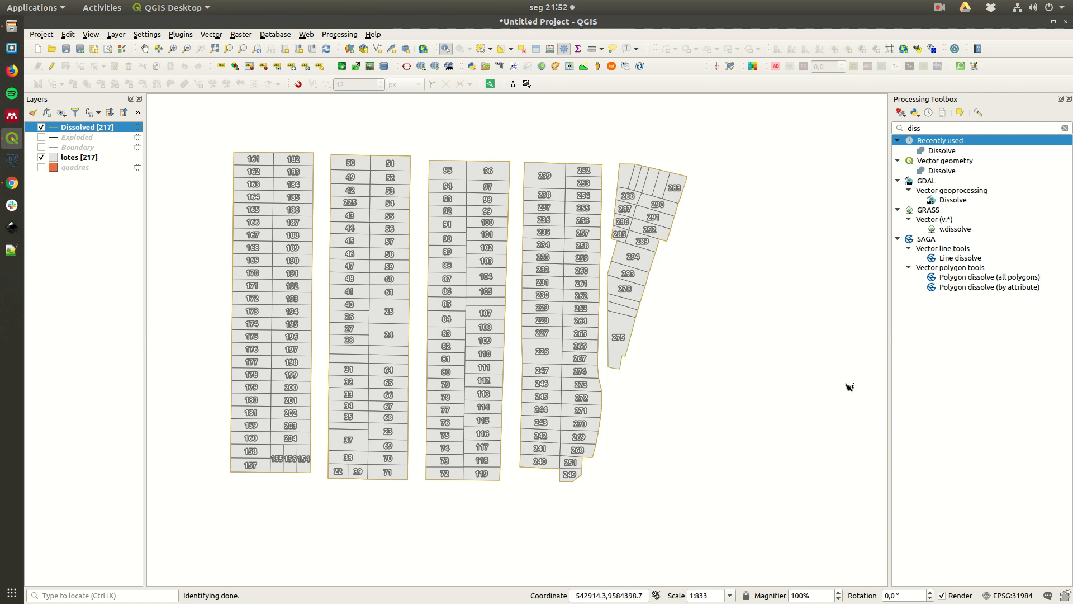
pyautogui.scroll(1, 671, 343)
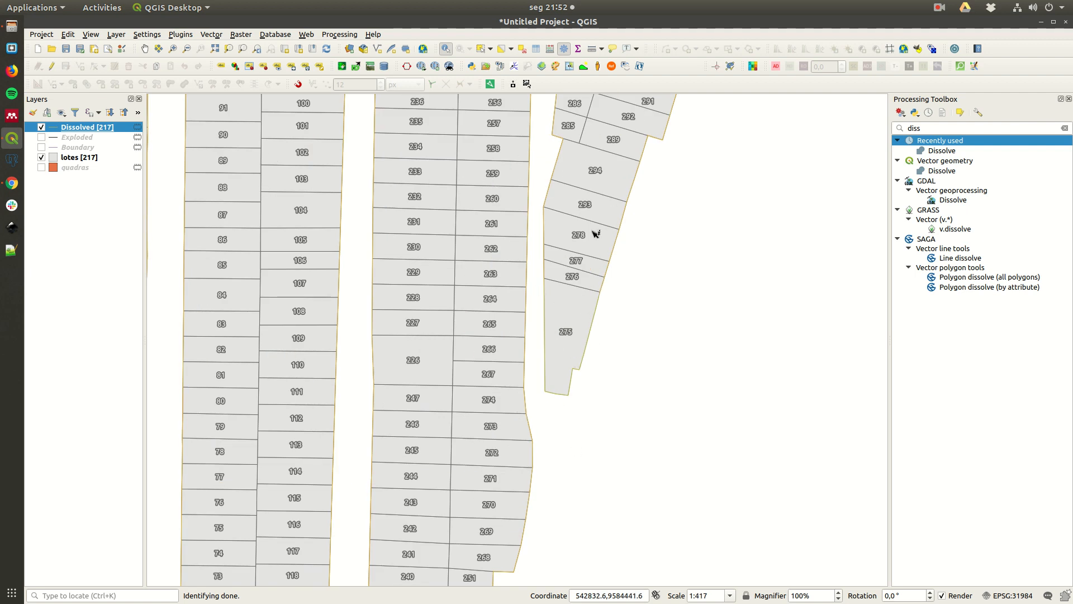
pyautogui.moveTo(609, 209); pyautogui.dragTo(530, 408)
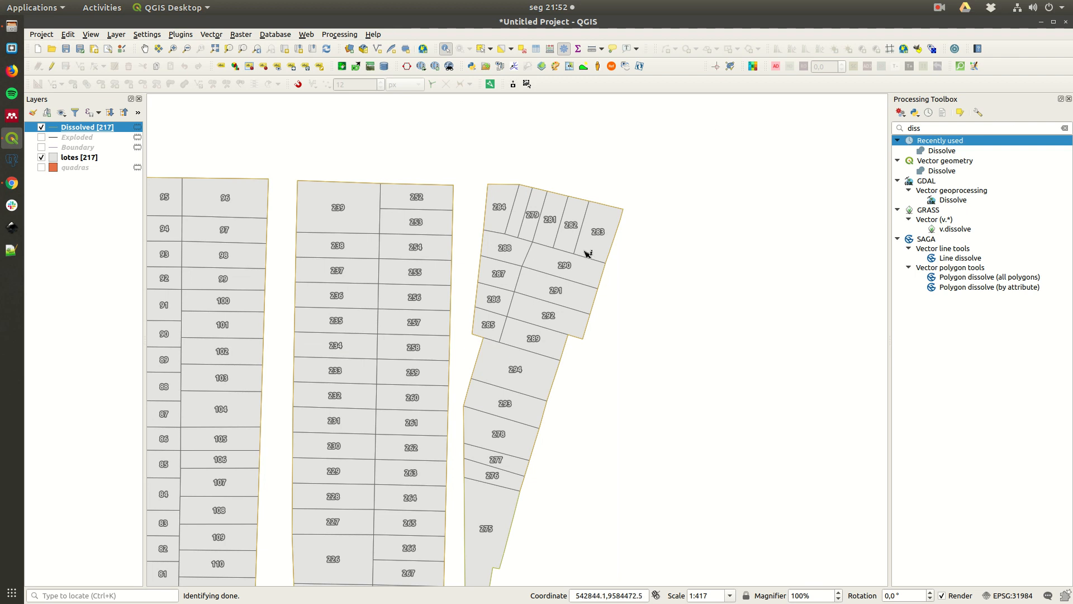
pyautogui.scroll(-1, 591, 256)
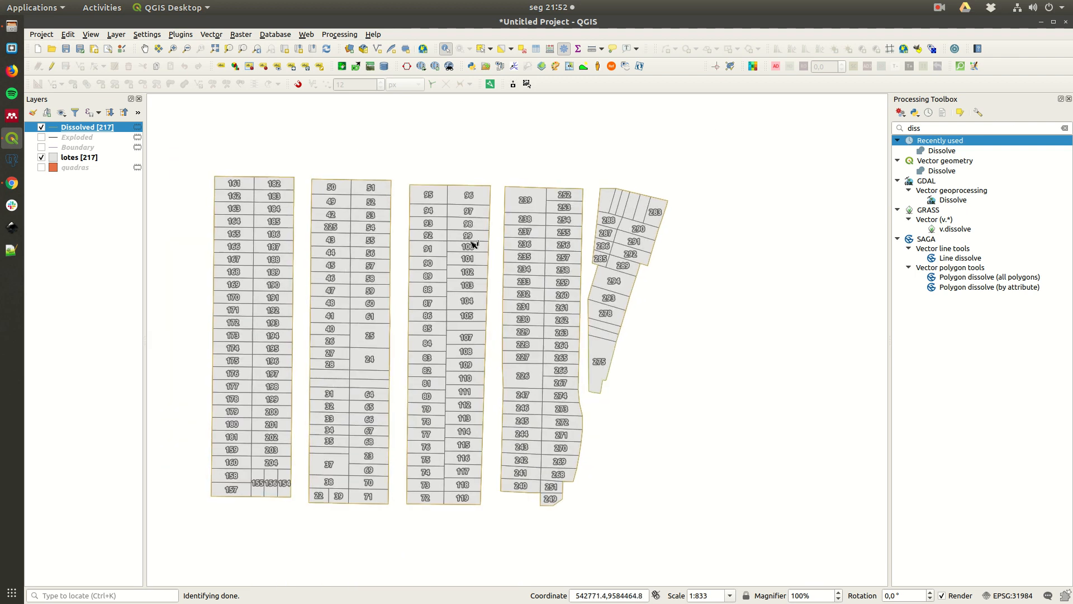
pyautogui.moveTo(458, 239); pyautogui.dragTo(493, 237)
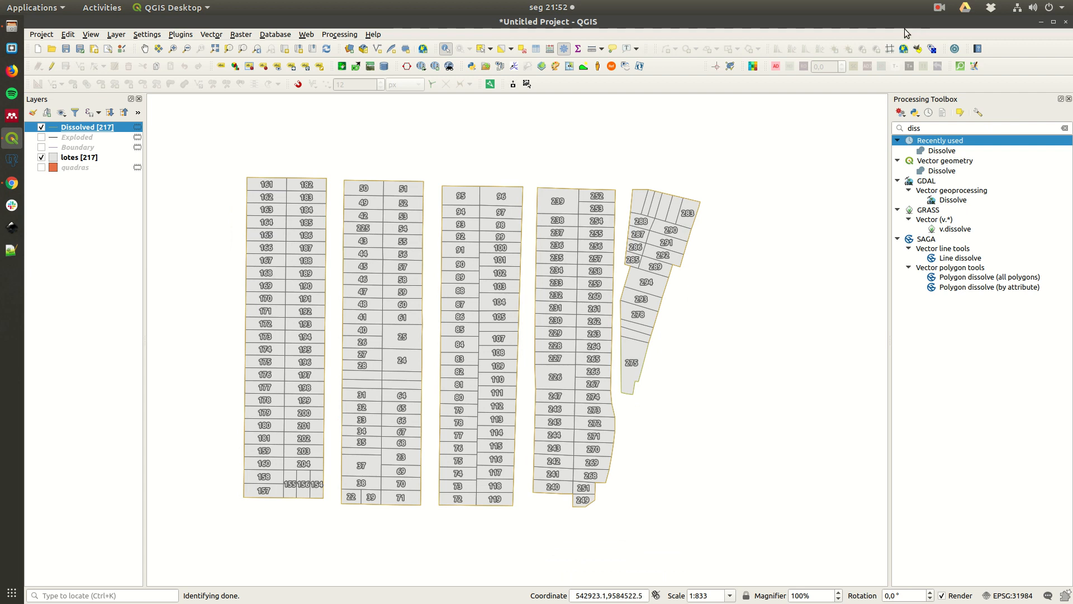